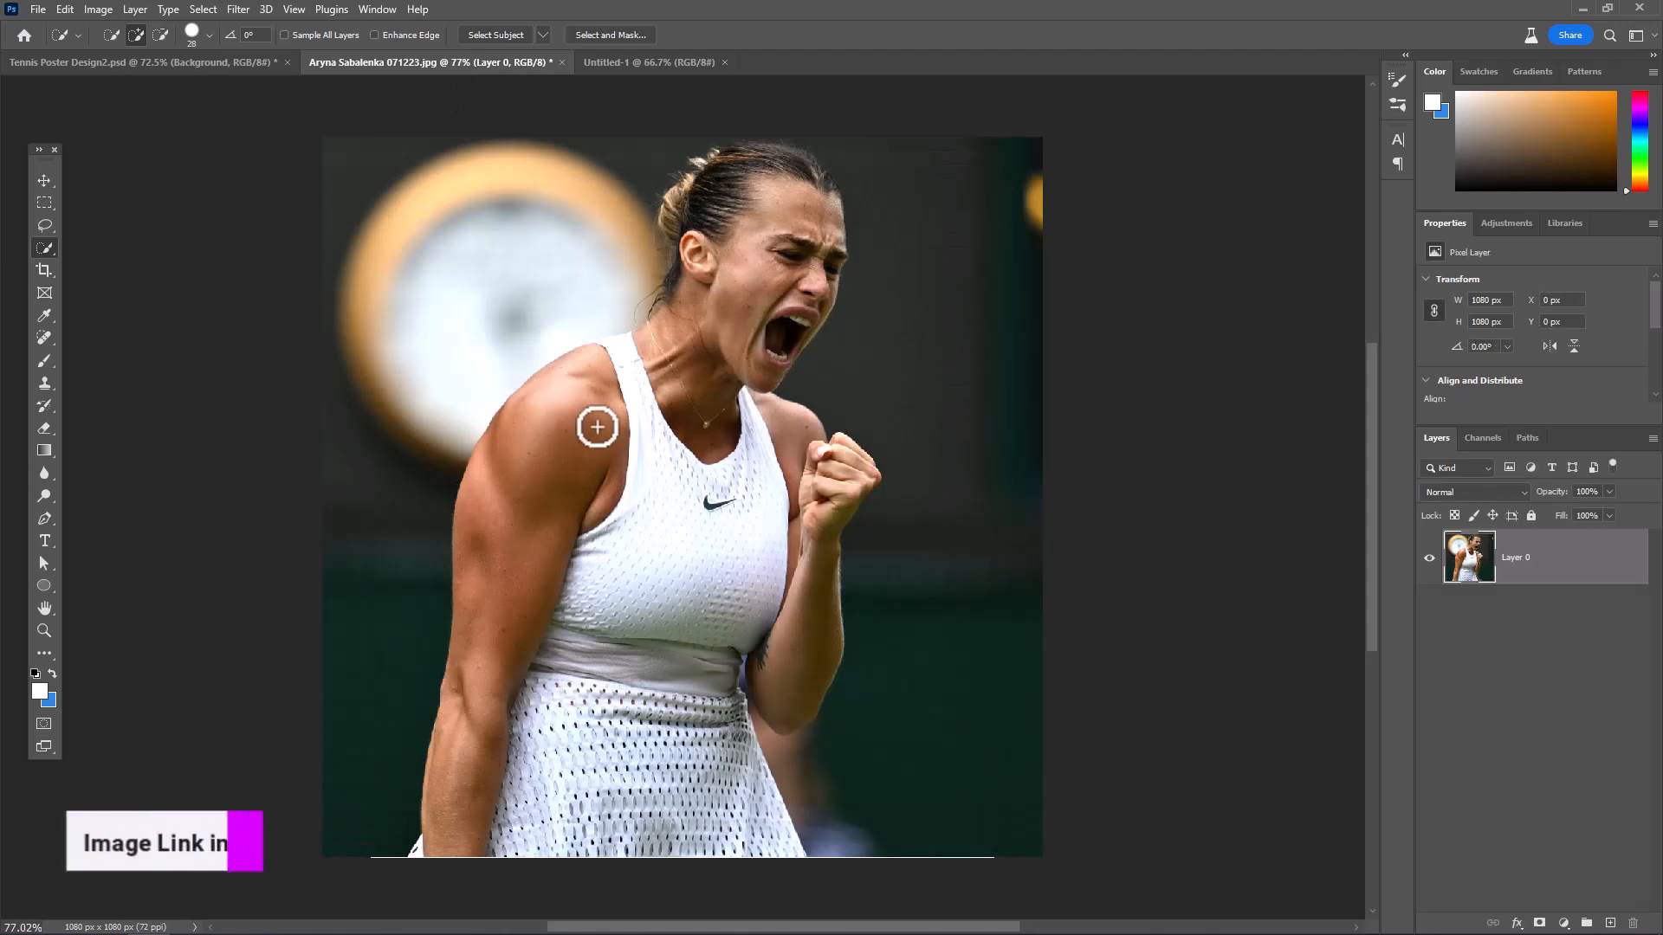
# Mask out the photo's background using an automatic subject selection and convert the player layer to a Smart Object
pyautogui.click(203, 8)
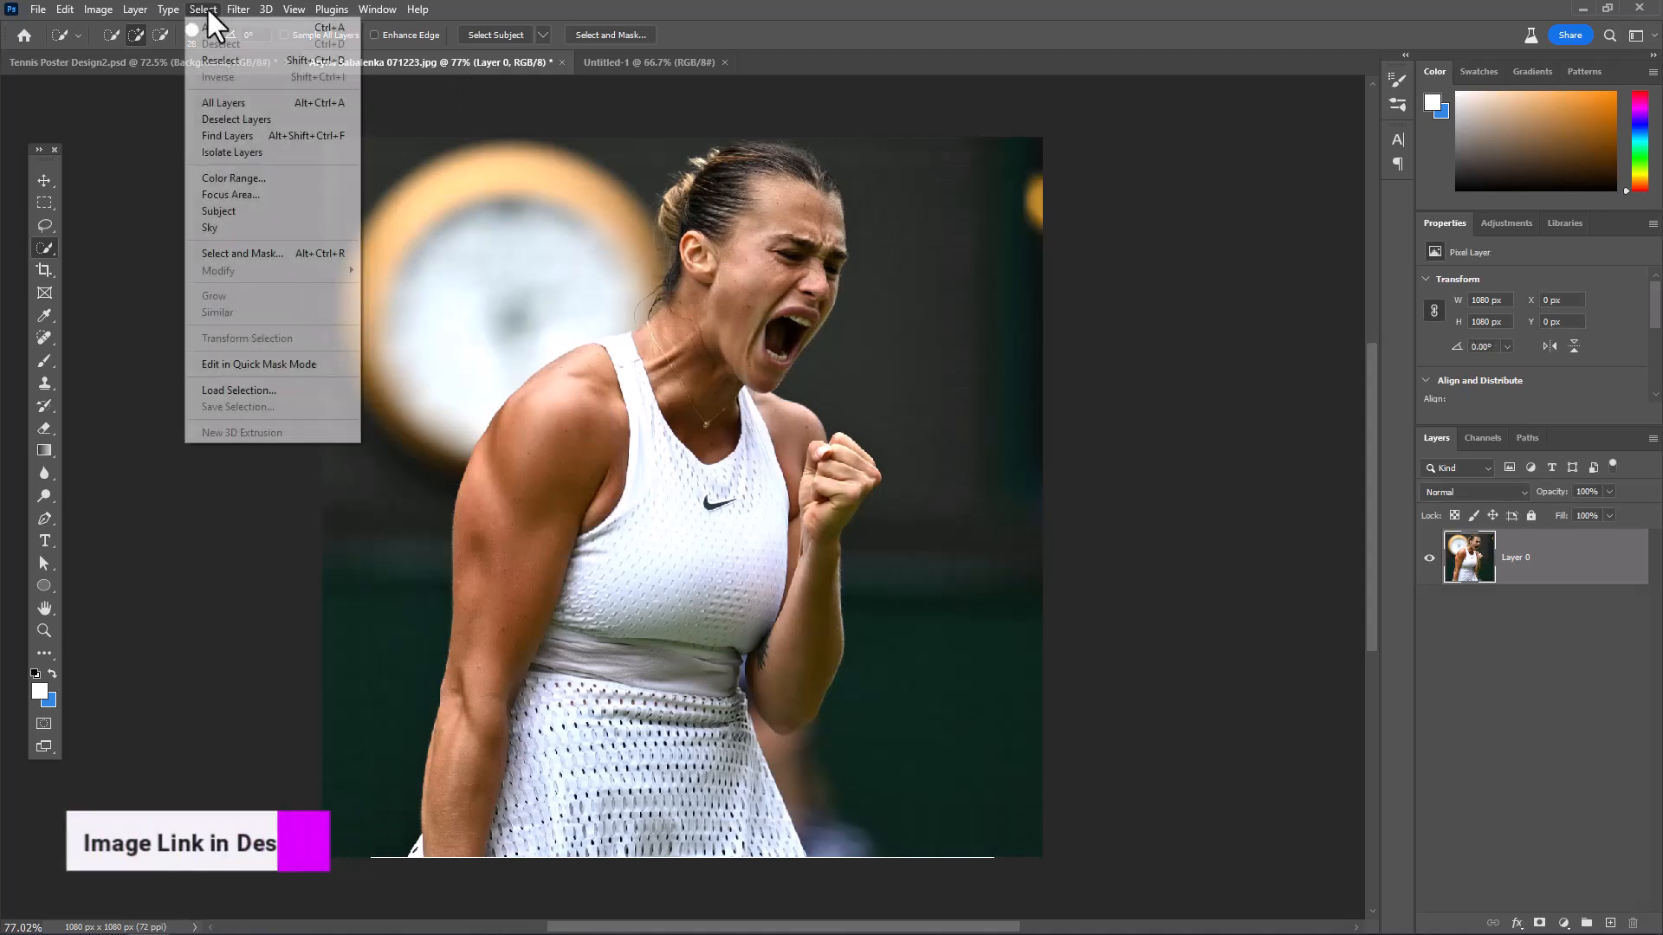
pyautogui.click(233, 211)
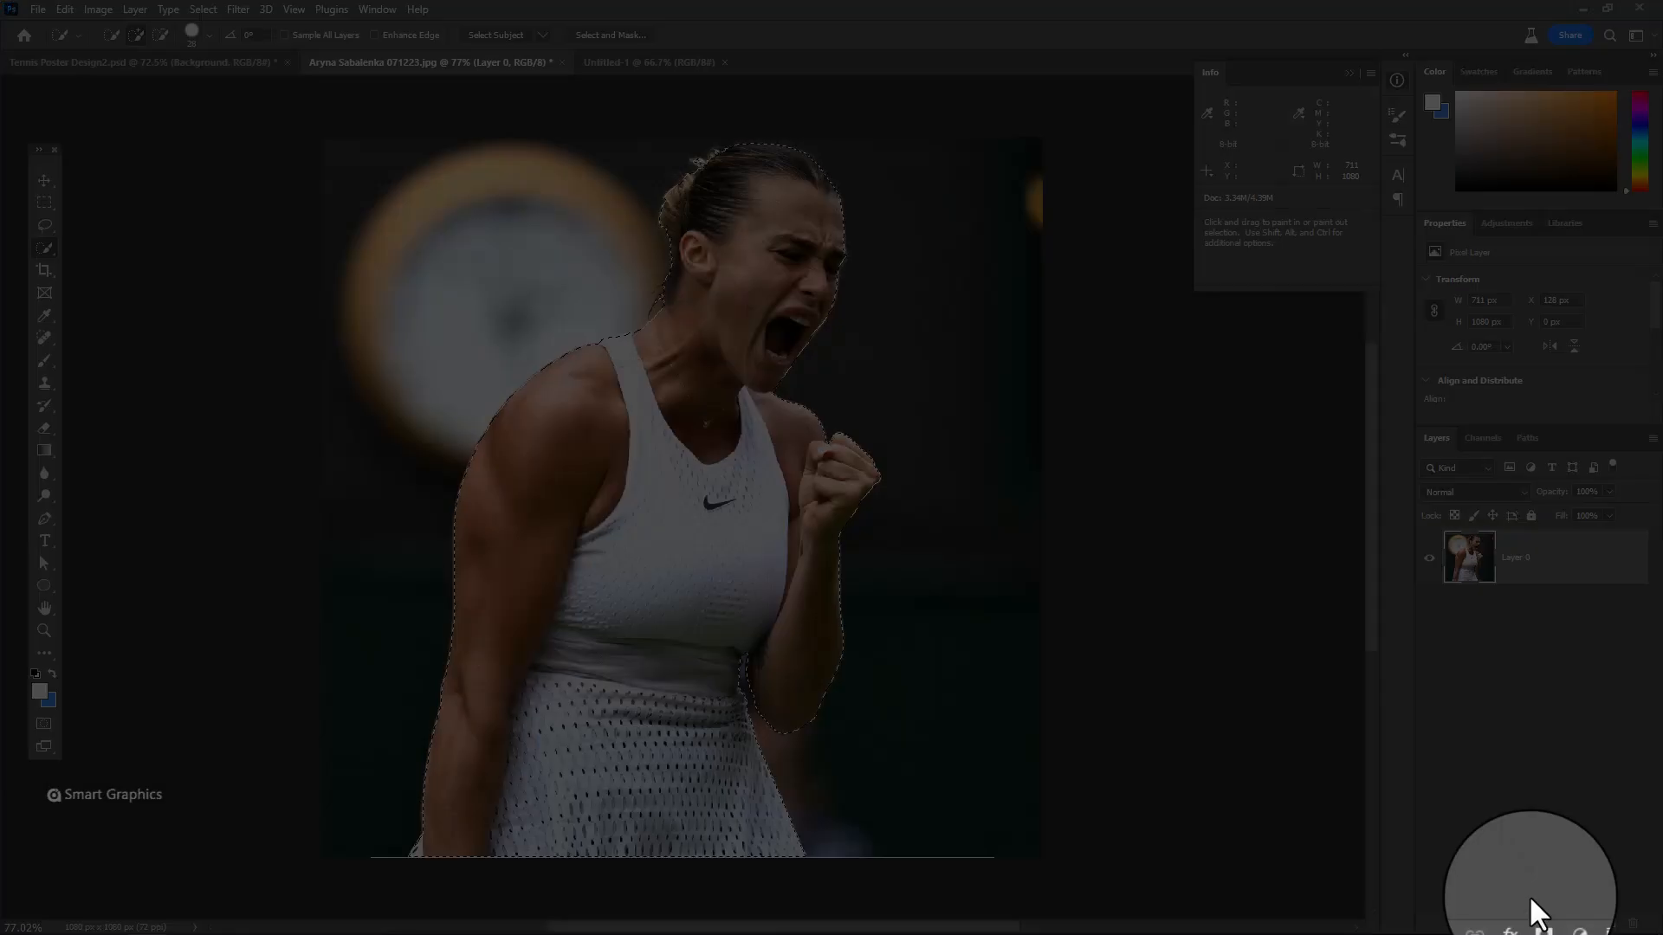
pyautogui.click(1539, 923)
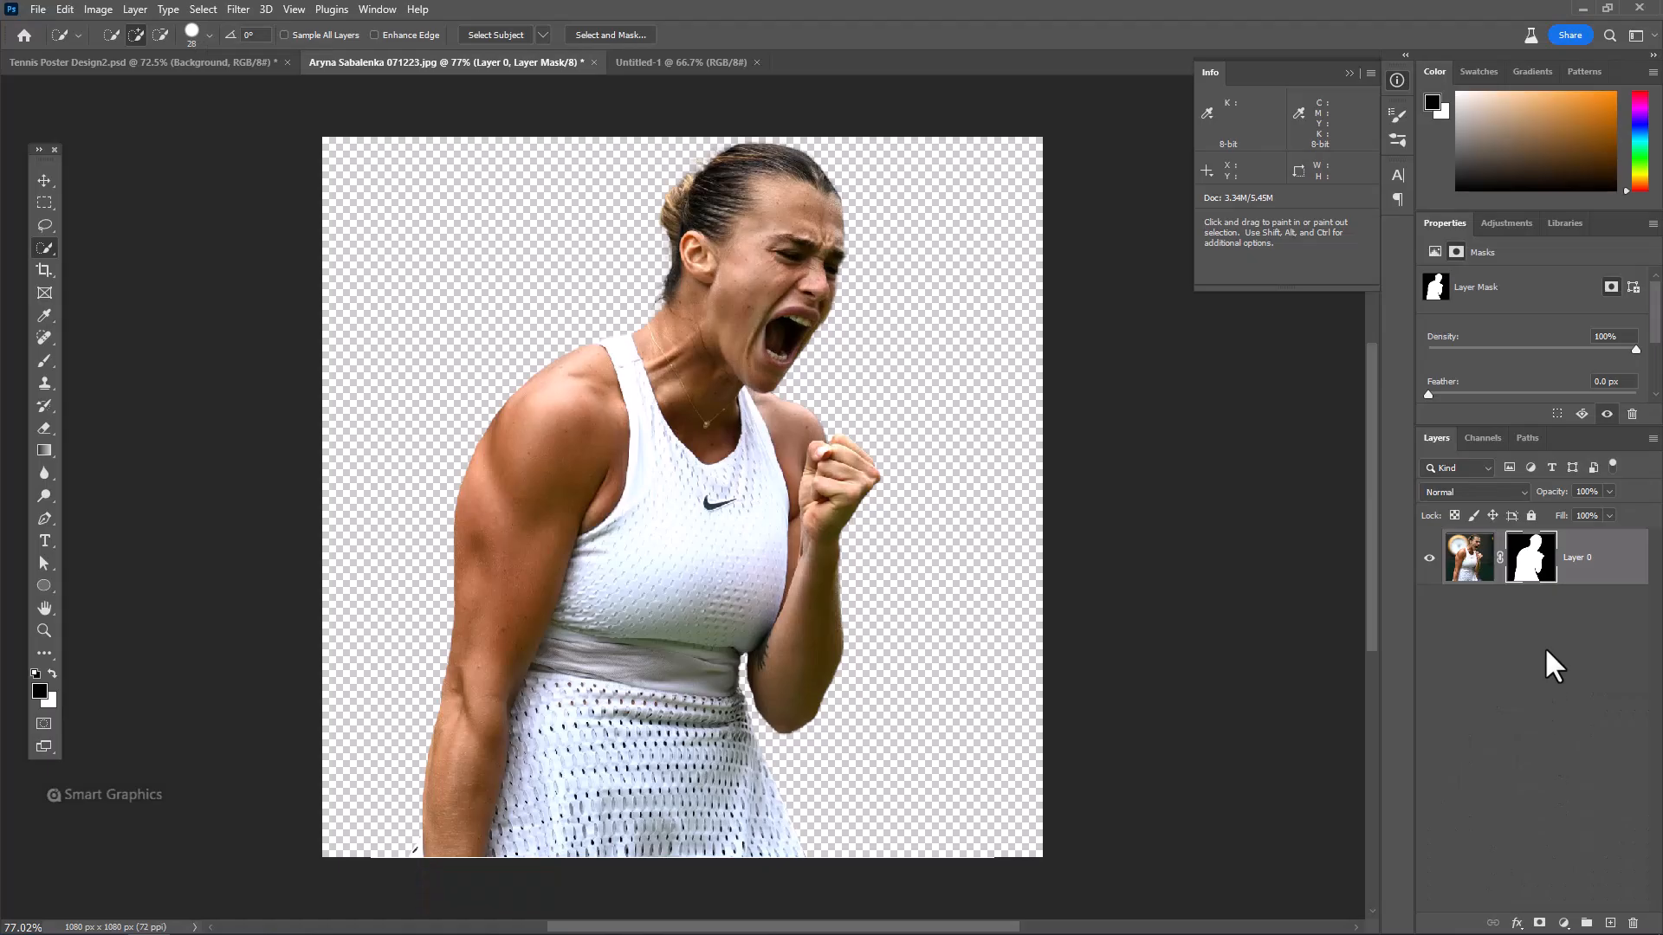
pyautogui.rightClick(1588, 575)
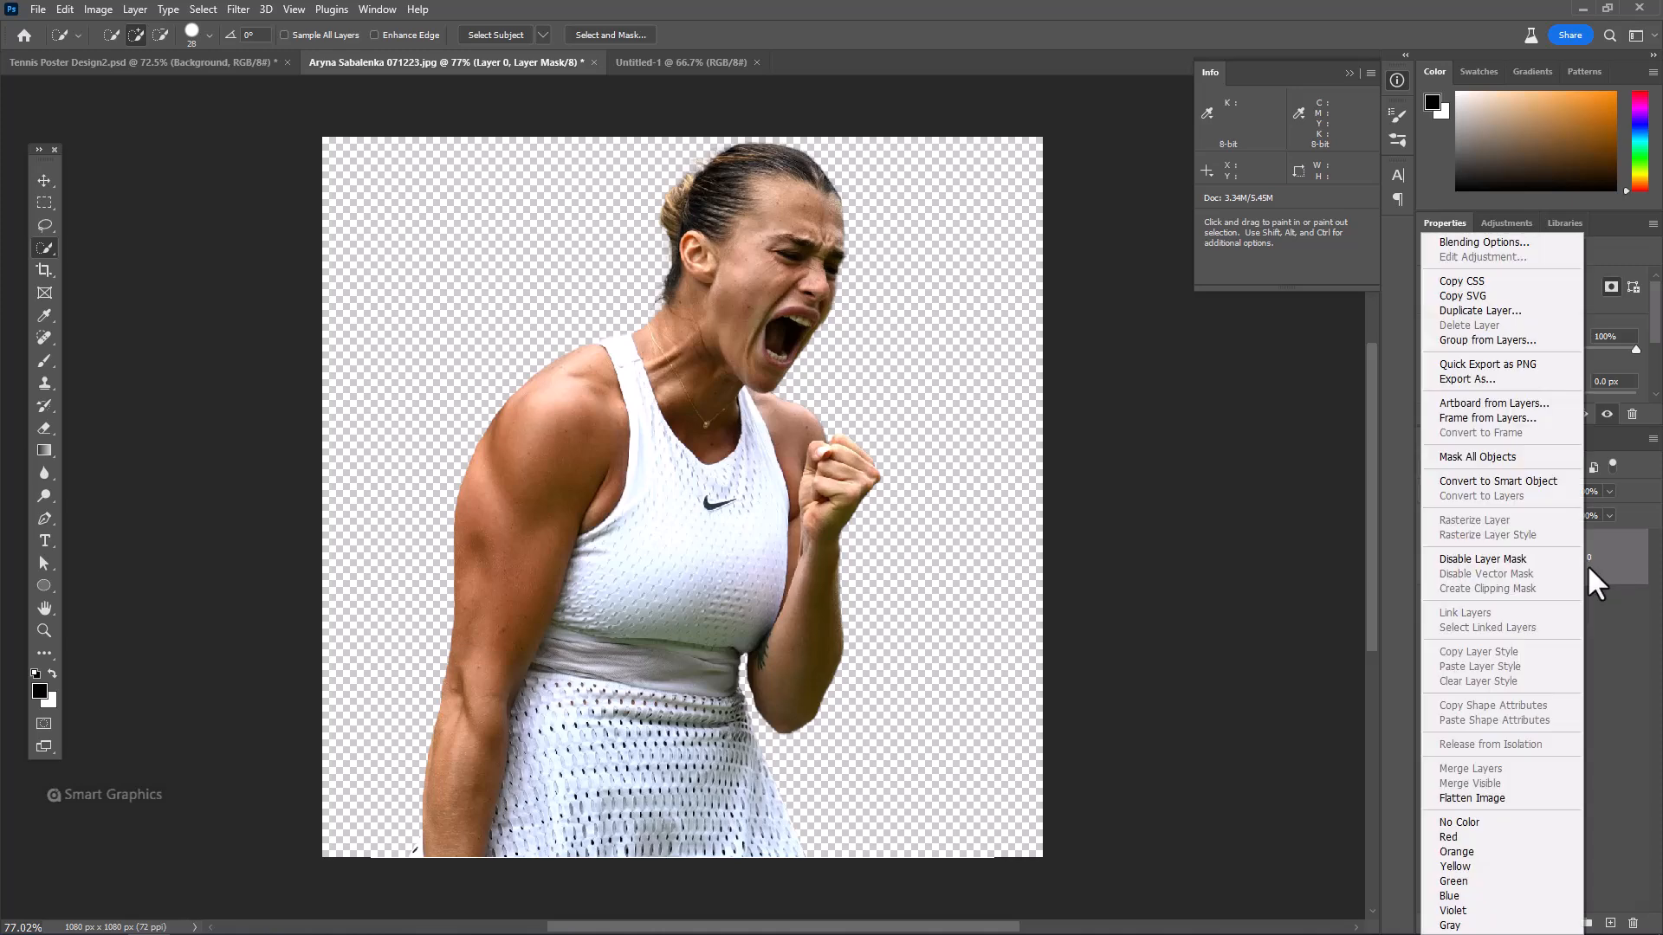
pyautogui.click(1485, 481)
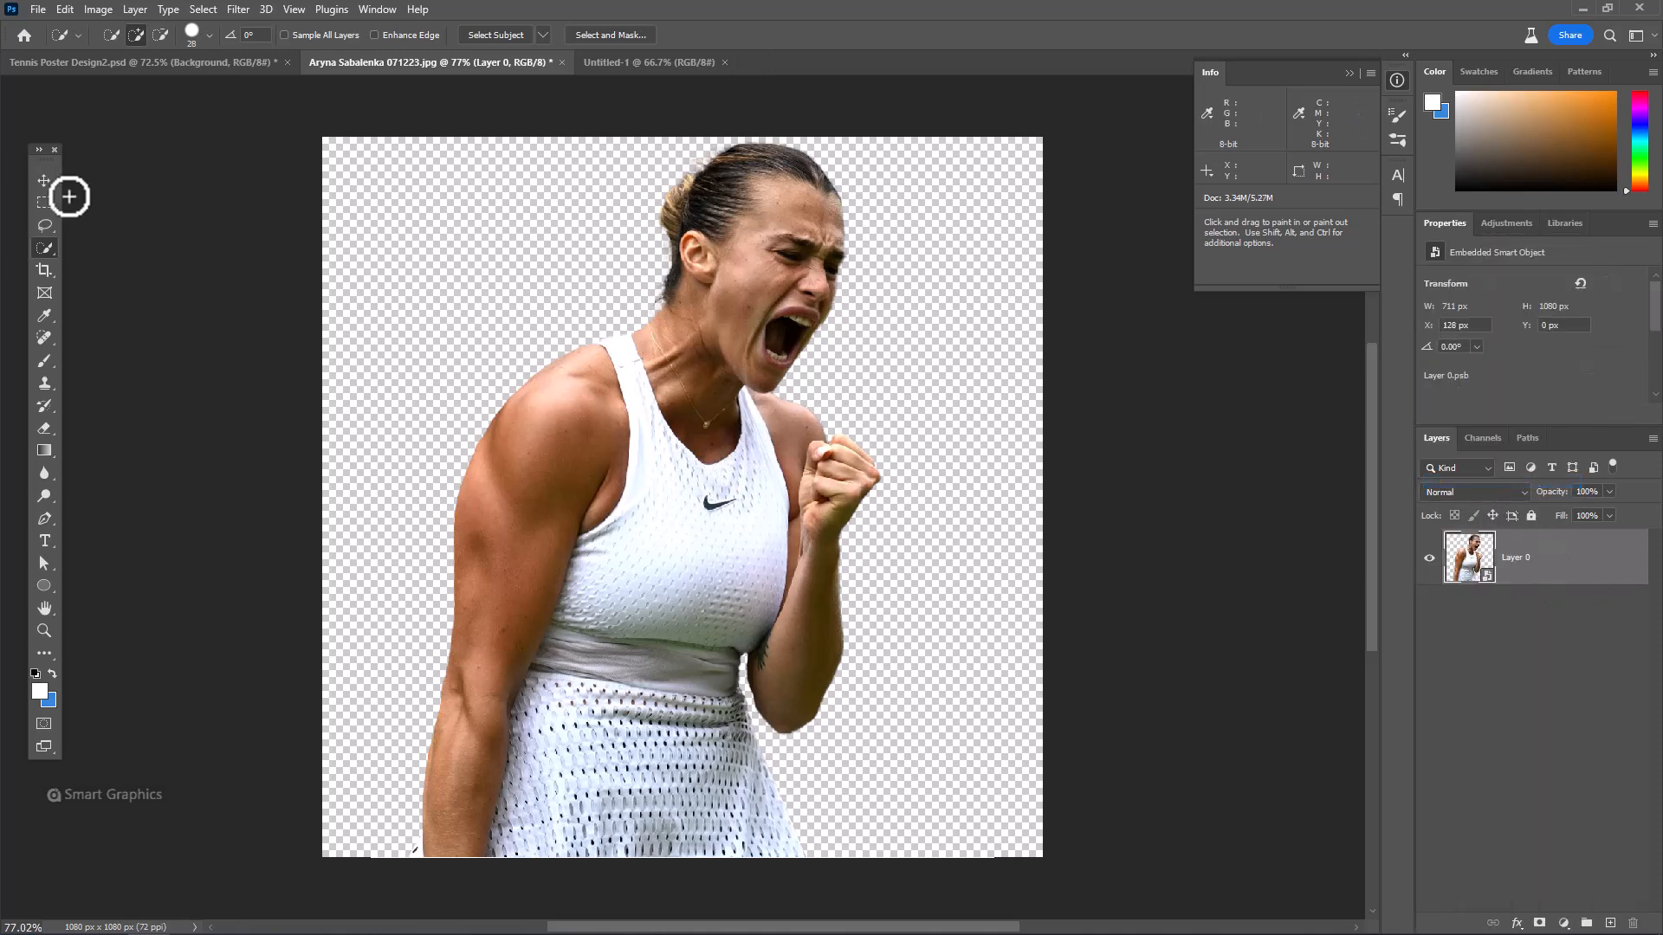
# Bring the player cutout into the Untitled-1 document and scale it to about 524 by 796 px near the canvas centre
pyautogui.click(35, 180)
pyautogui.moveTo(42, 162); pyautogui.dragTo(264, 167)
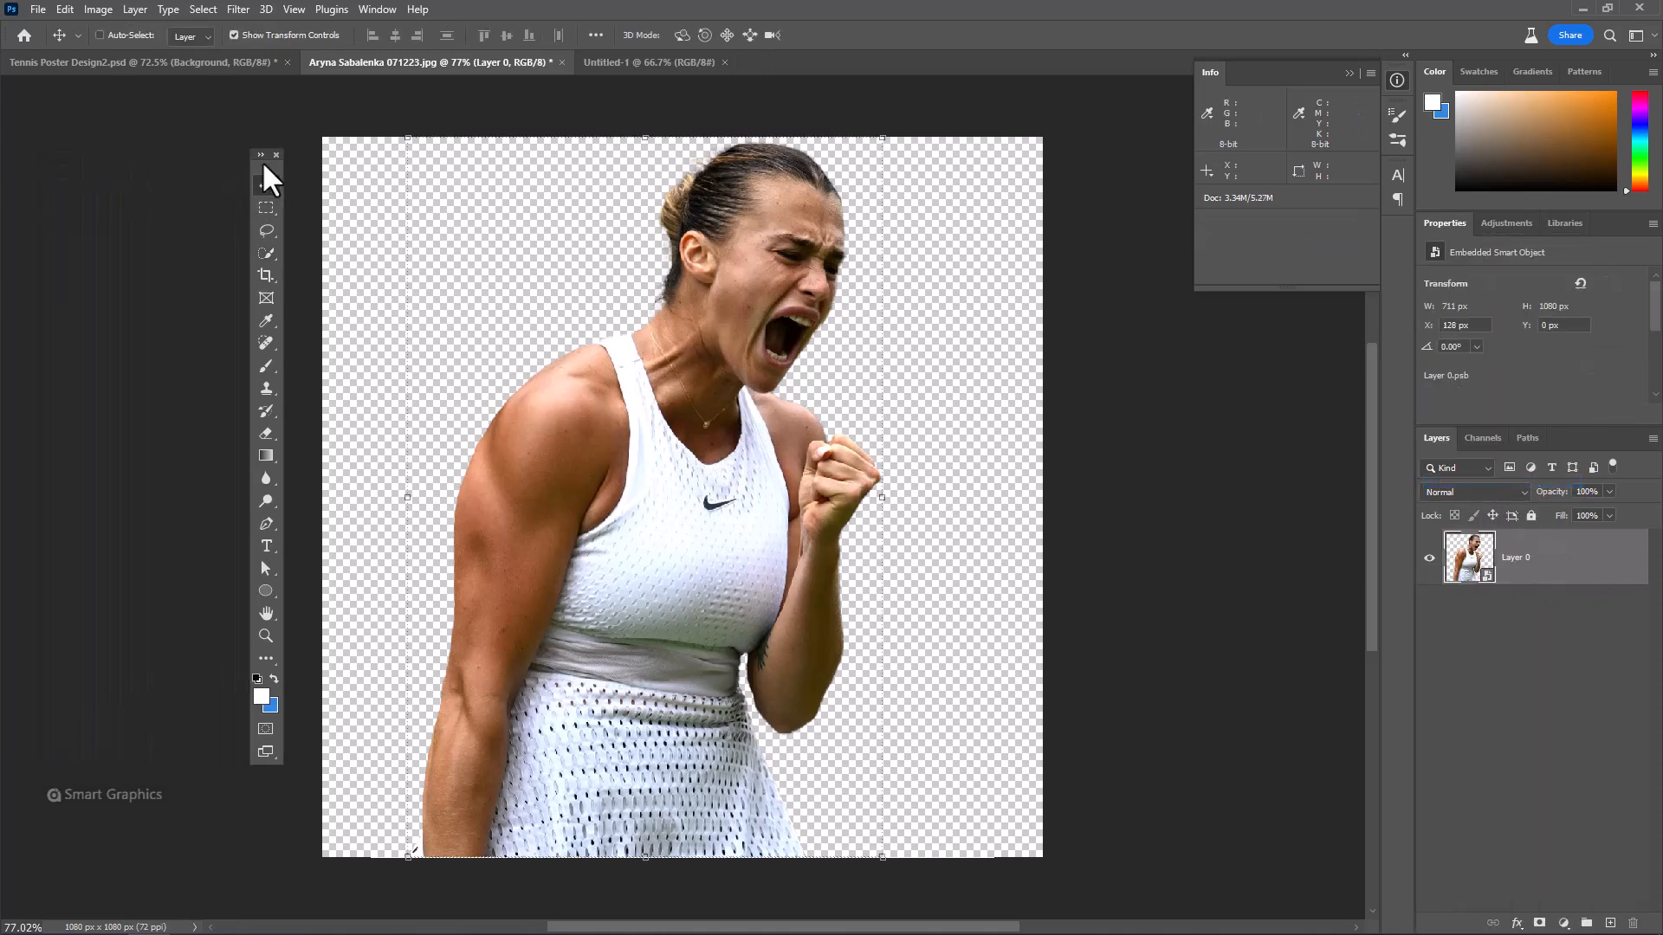
pyautogui.moveTo(760, 317); pyautogui.dragTo(704, 487)
pyautogui.click(1348, 74)
pyautogui.moveTo(706, 165); pyautogui.dragTo(688, 325)
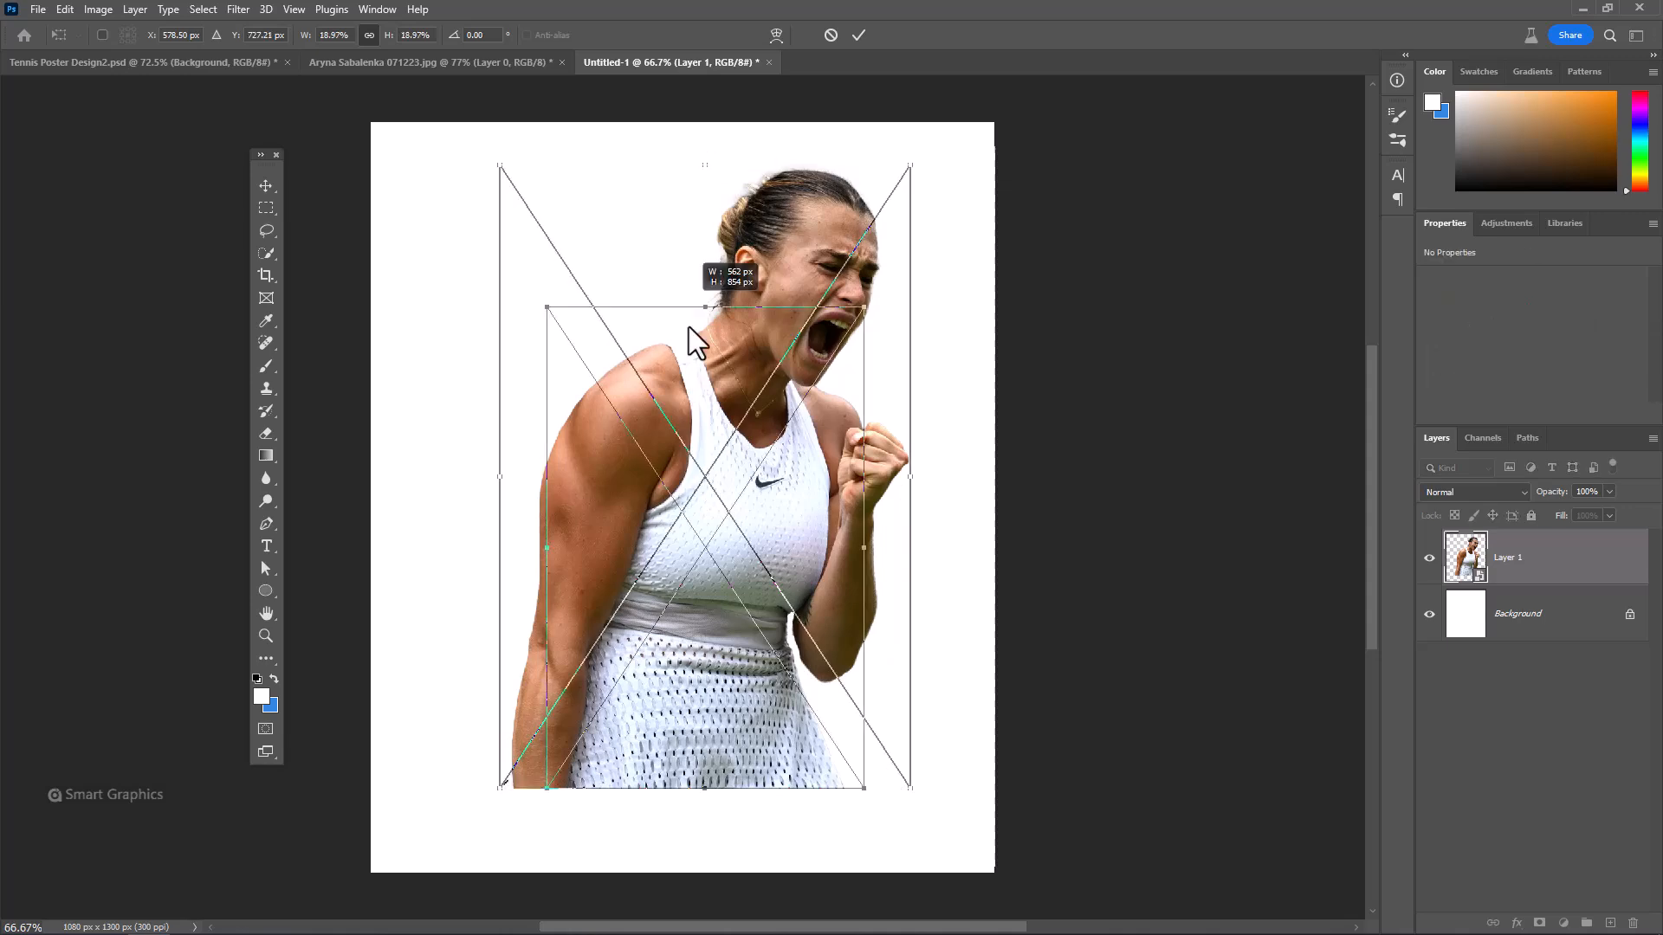
pyautogui.moveTo(786, 399); pyautogui.dragTo(732, 340)
pyautogui.press('Return')
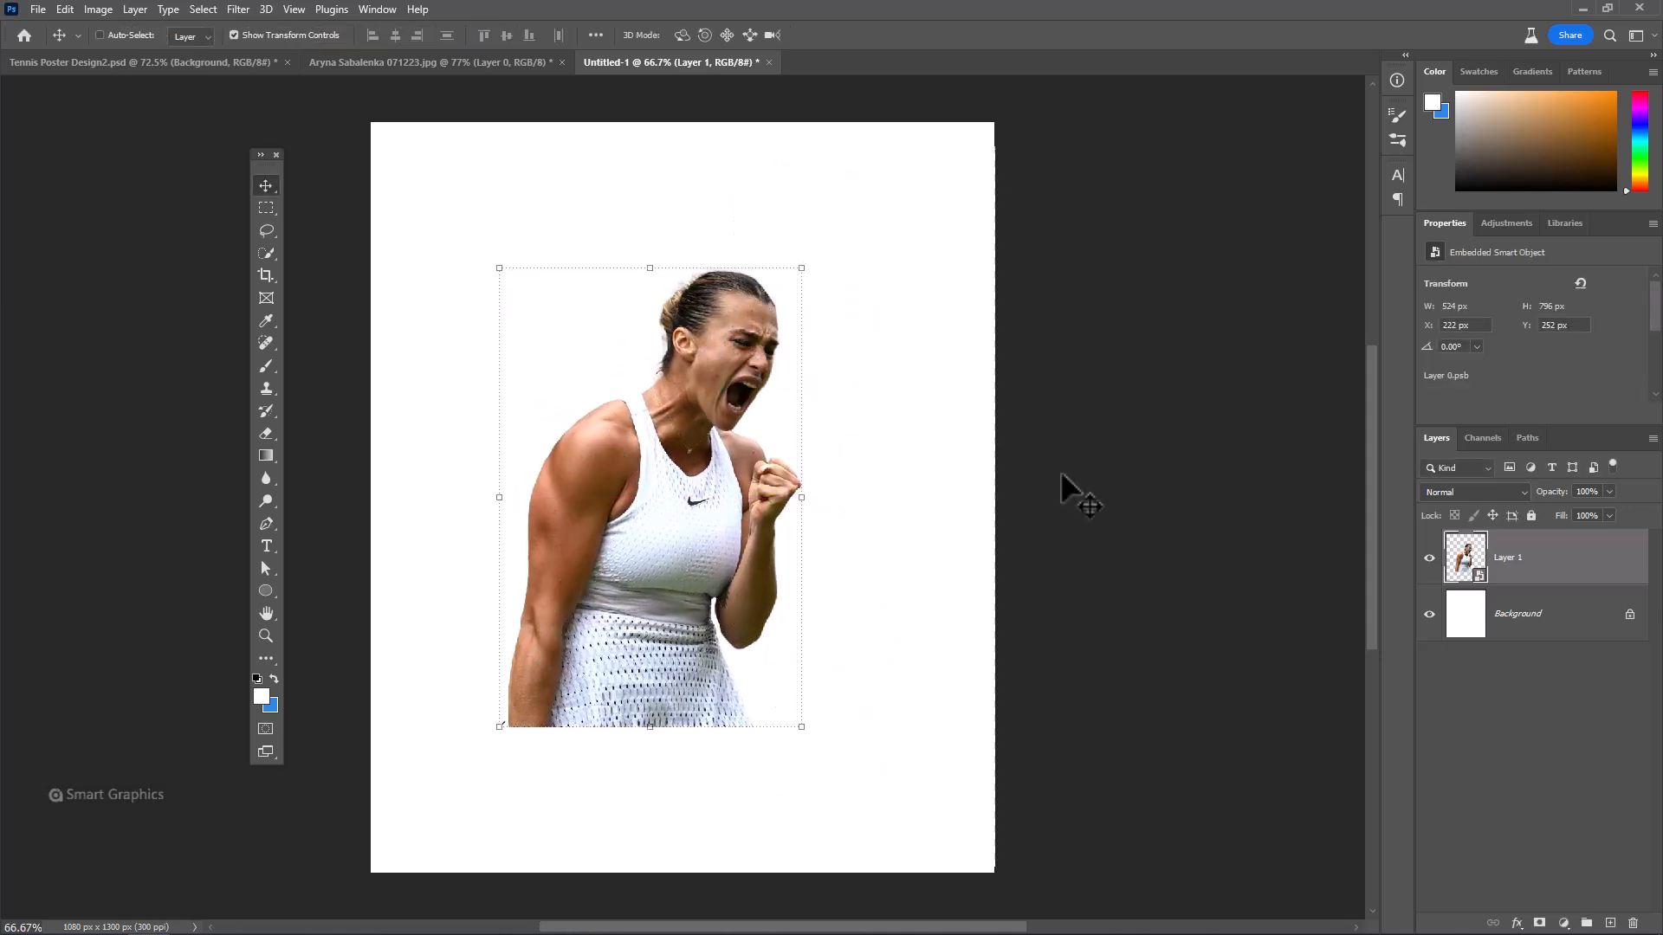
# Add a layer mask to the cutout and fade out the player's lower body with a black Soft Round Pressure Size brush
pyautogui.click(1539, 923)
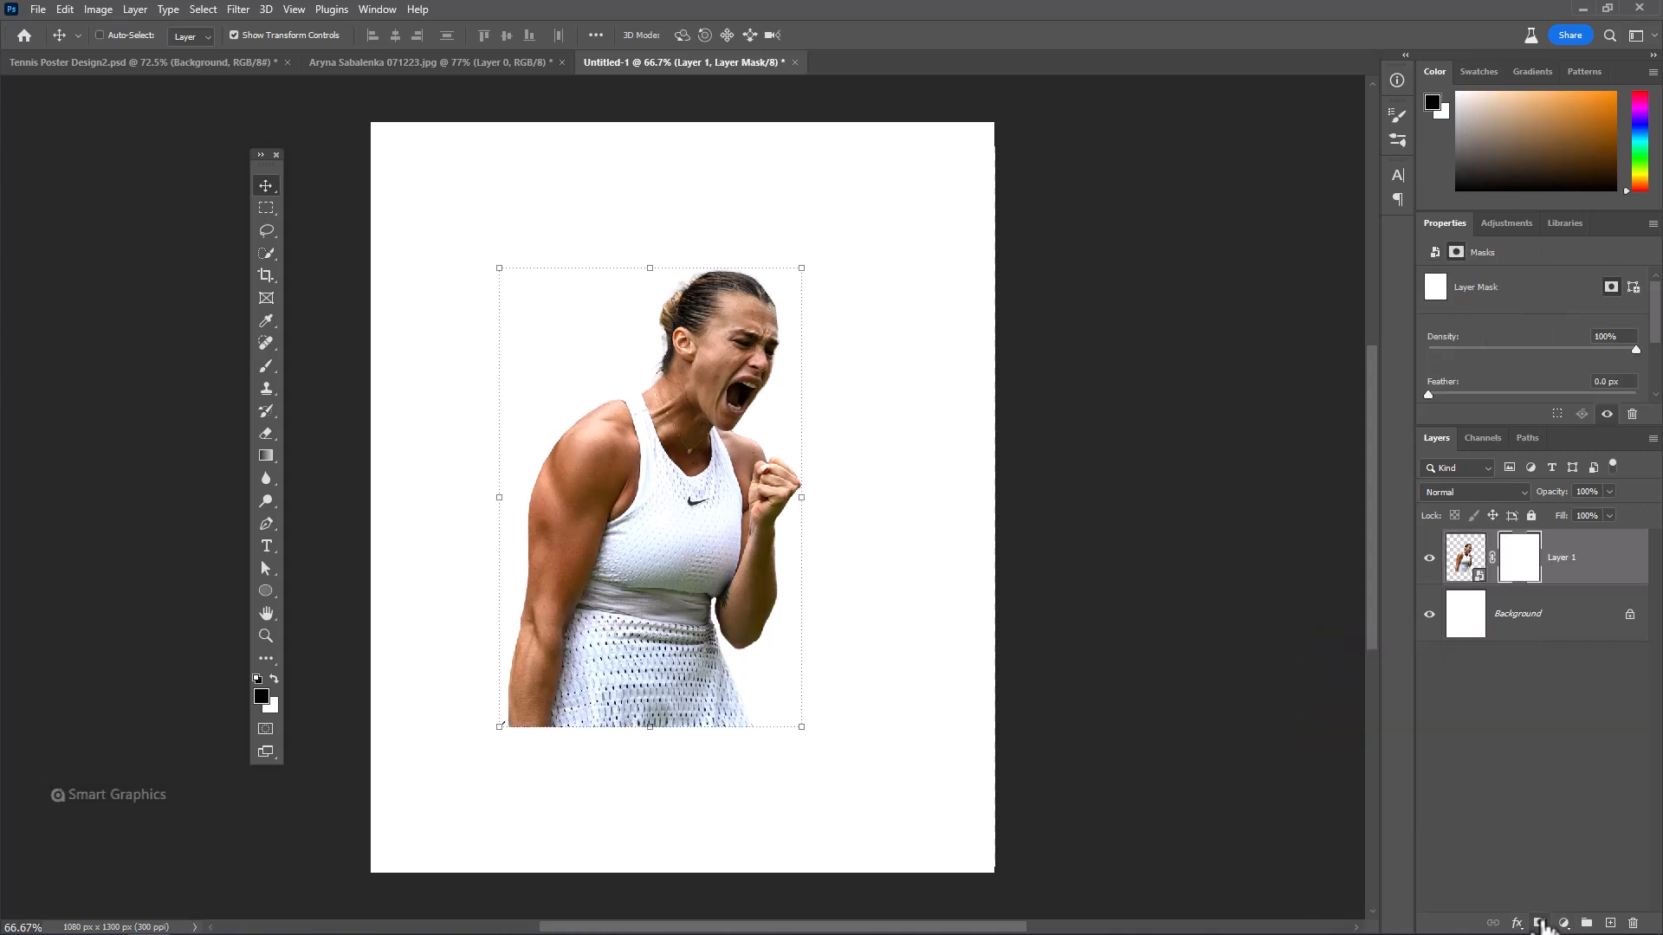
pyautogui.click(267, 368)
pyautogui.click(291, 367)
pyautogui.rightClick(505, 399)
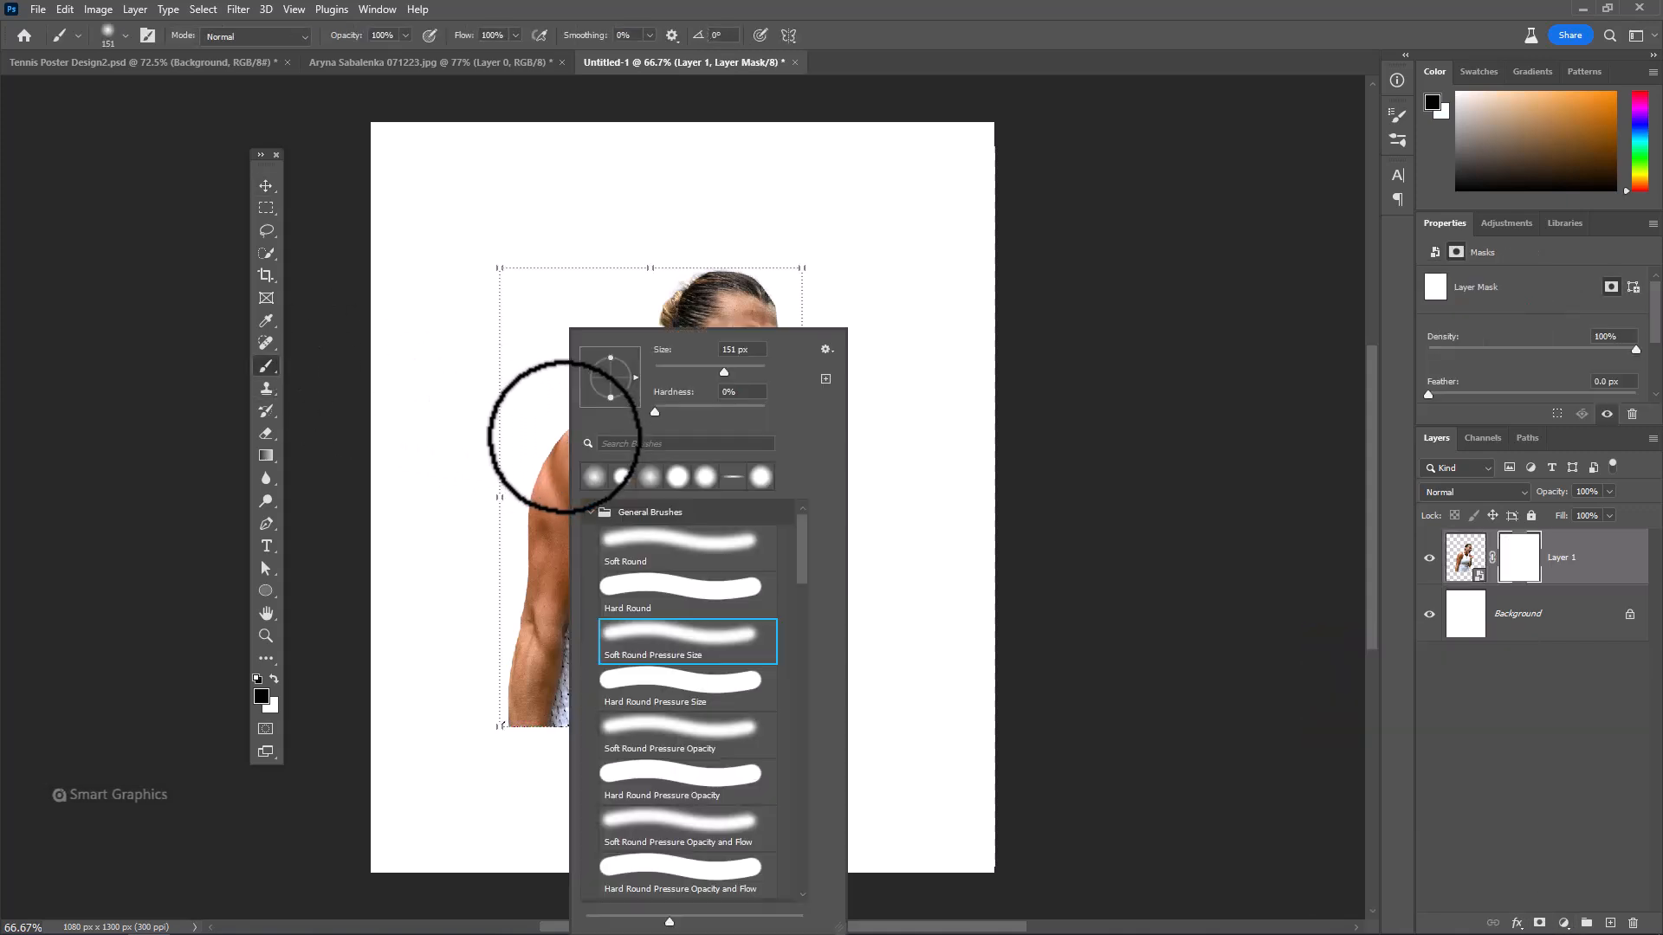
pyautogui.doubleClick(666, 626)
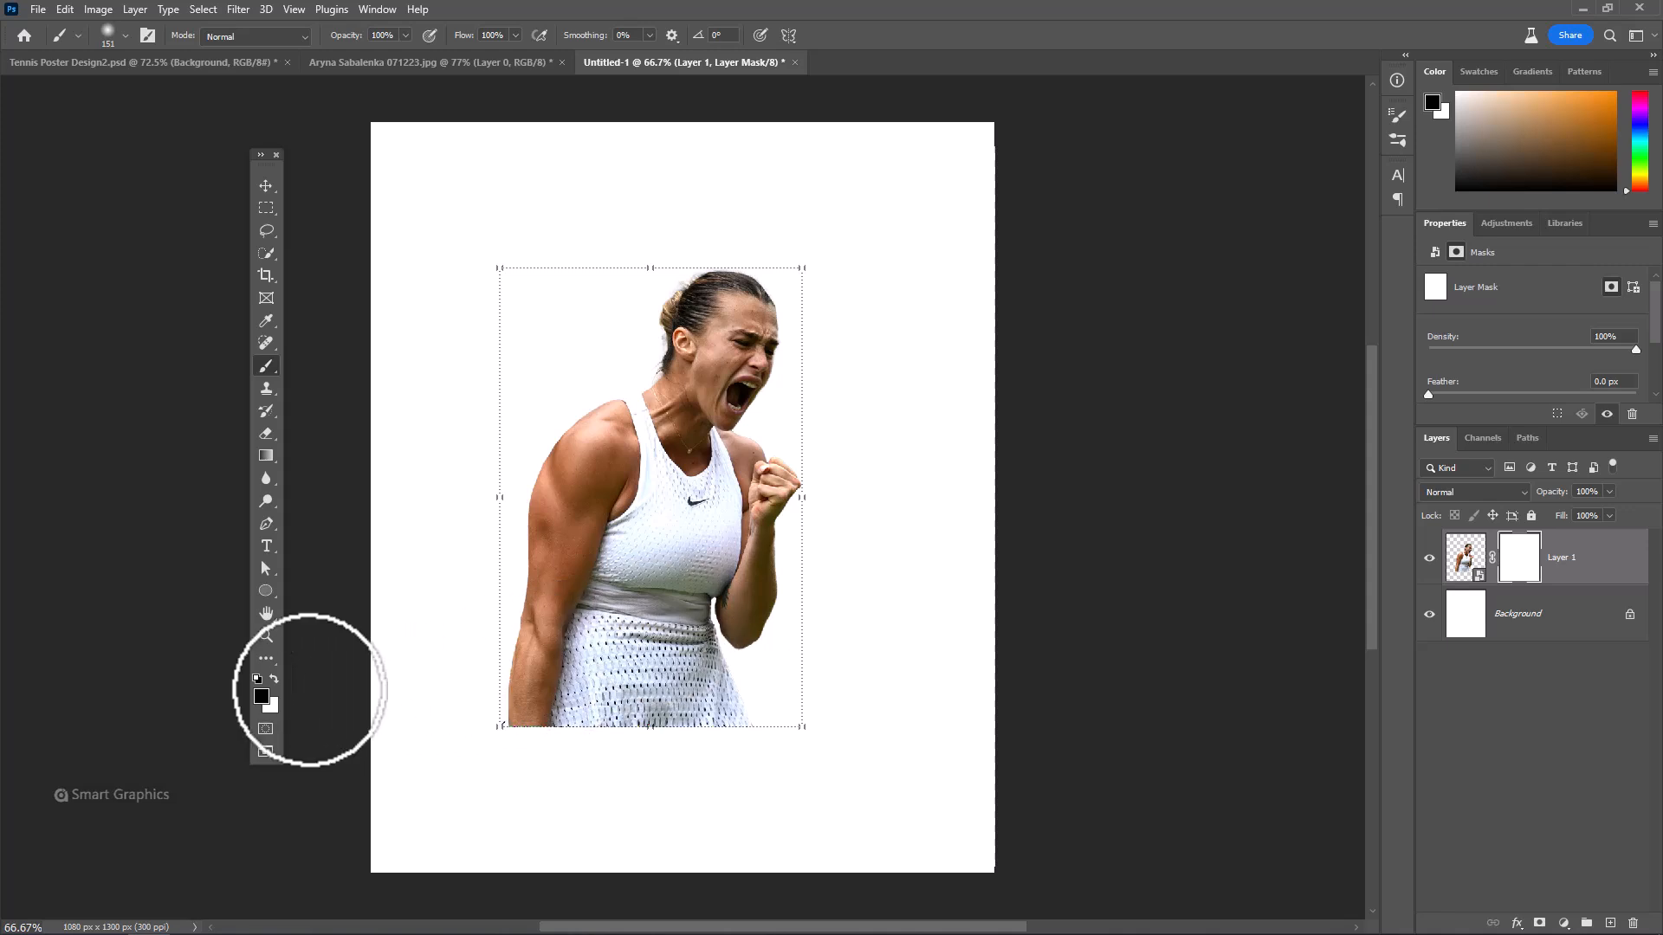
pyautogui.moveTo(695, 663)
pyautogui.mouseDown()
pyautogui.moveTo(767, 684)
pyautogui.moveTo(590, 687)
pyautogui.moveTo(633, 711)
pyautogui.mouseUp()
pyautogui.moveTo(634, 711); pyautogui.dragTo(565, 711)
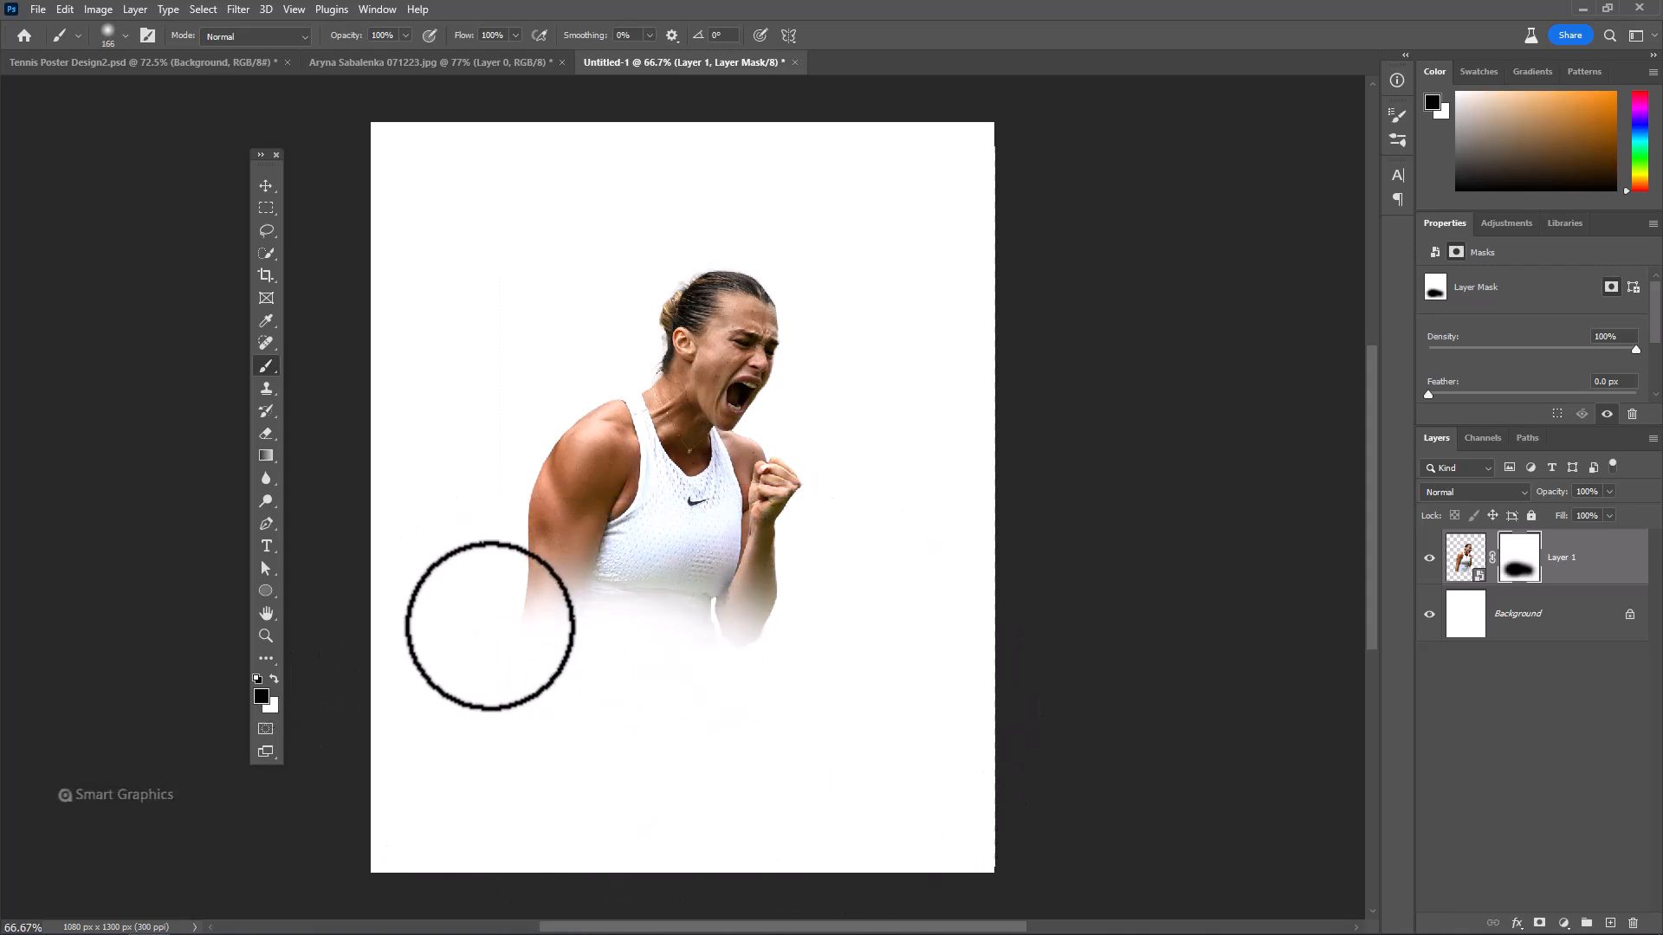
pyautogui.moveTo(490, 624)
pyautogui.mouseDown()
pyautogui.moveTo(812, 611)
pyautogui.moveTo(625, 625)
pyautogui.moveTo(599, 598)
pyautogui.moveTo(734, 643)
pyautogui.mouseUp()
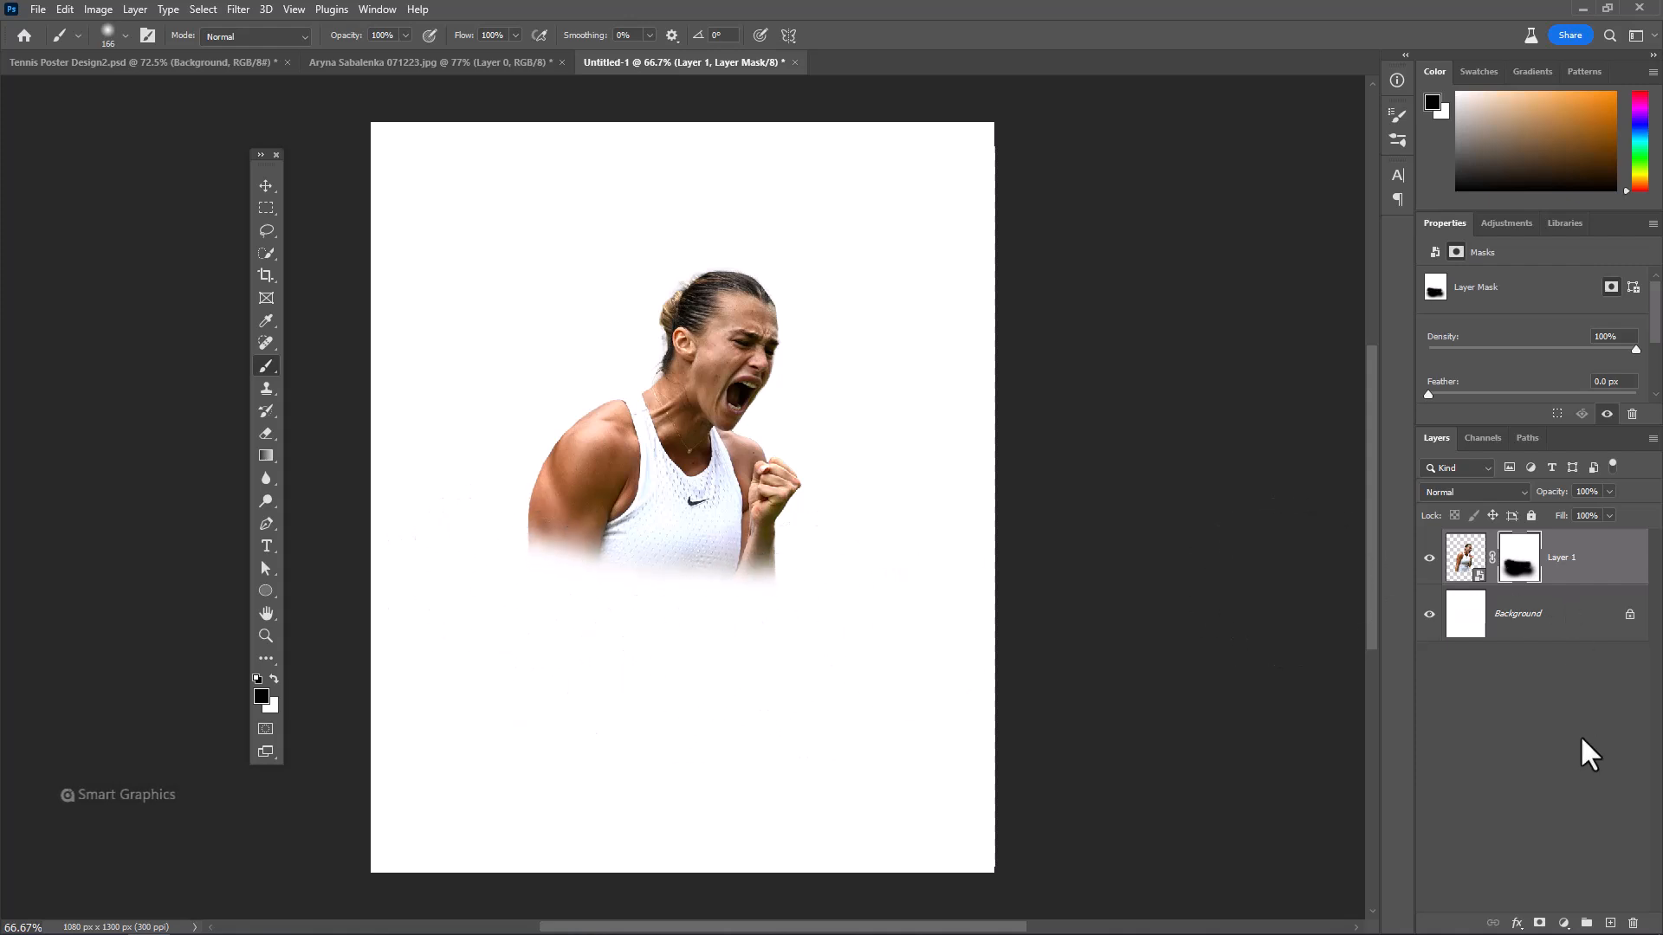
# Add a Black & White adjustment layer above the player and clip it to the player layer
pyautogui.click(1564, 922)
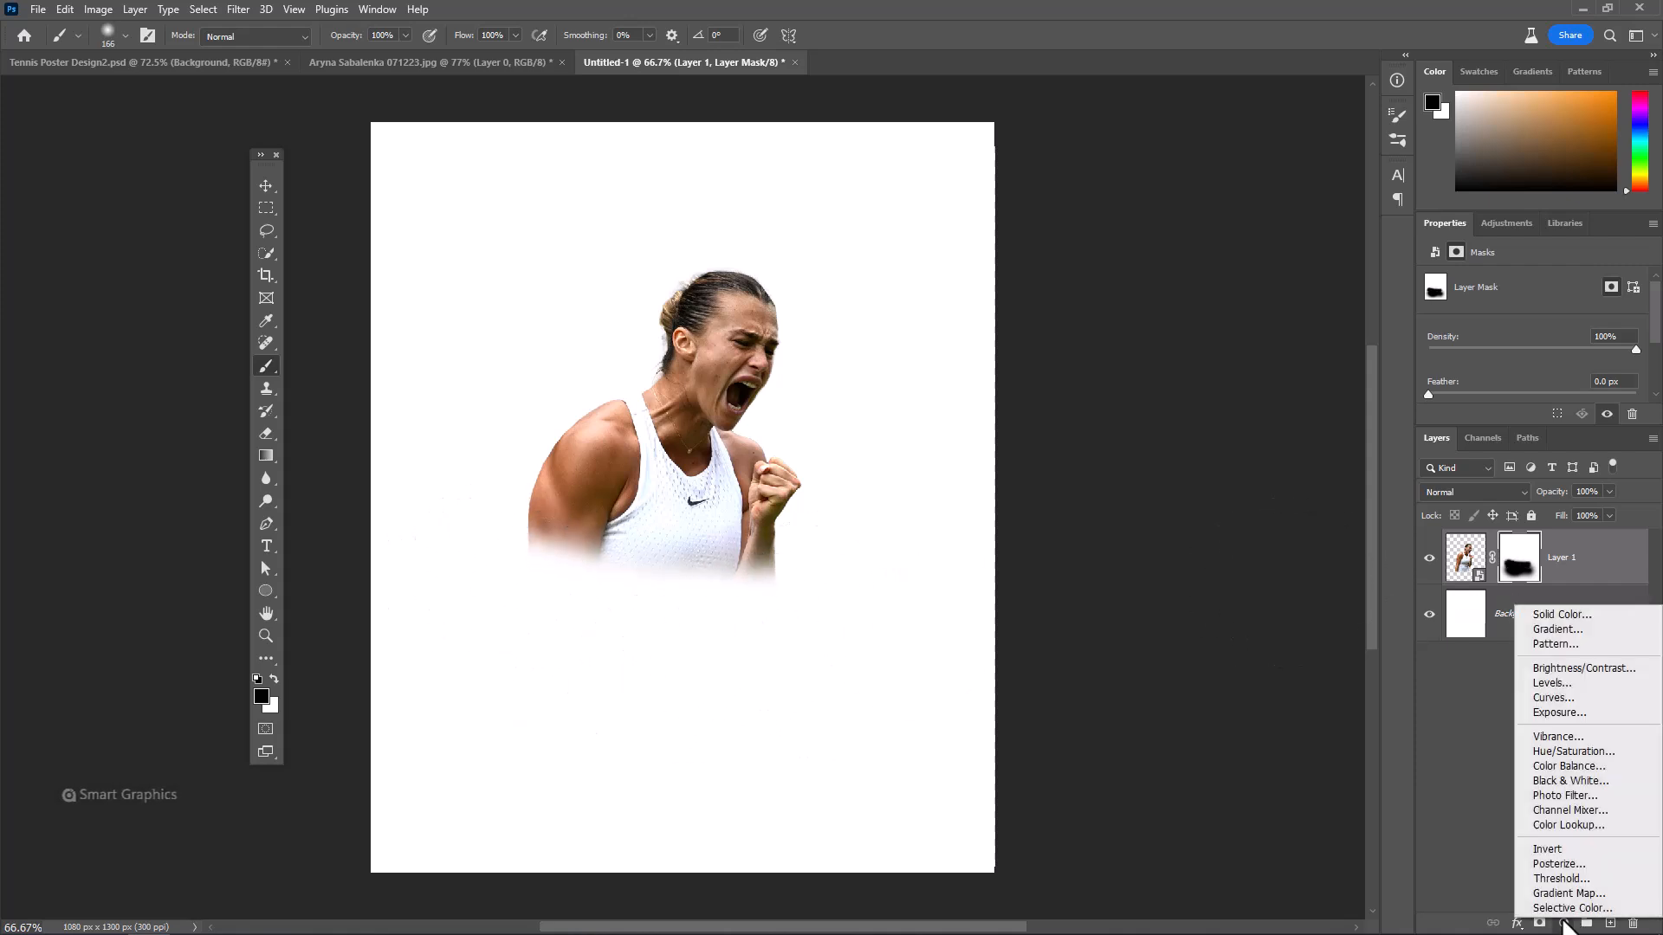
pyautogui.click(1564, 780)
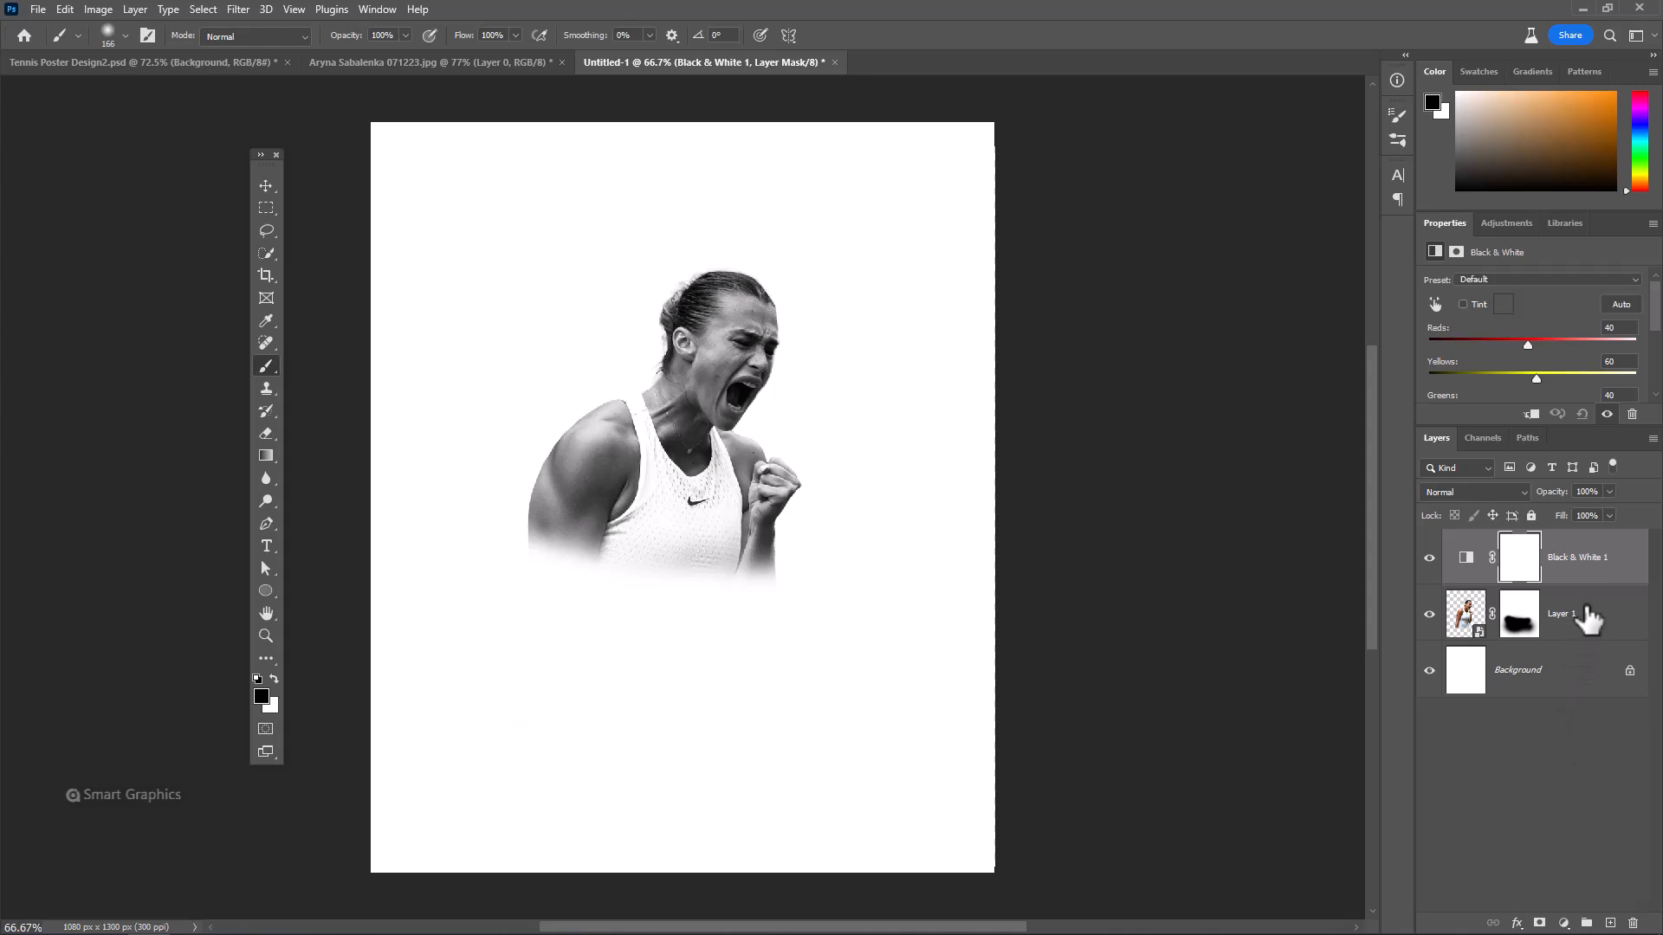
pyautogui.rightClick(1572, 592)
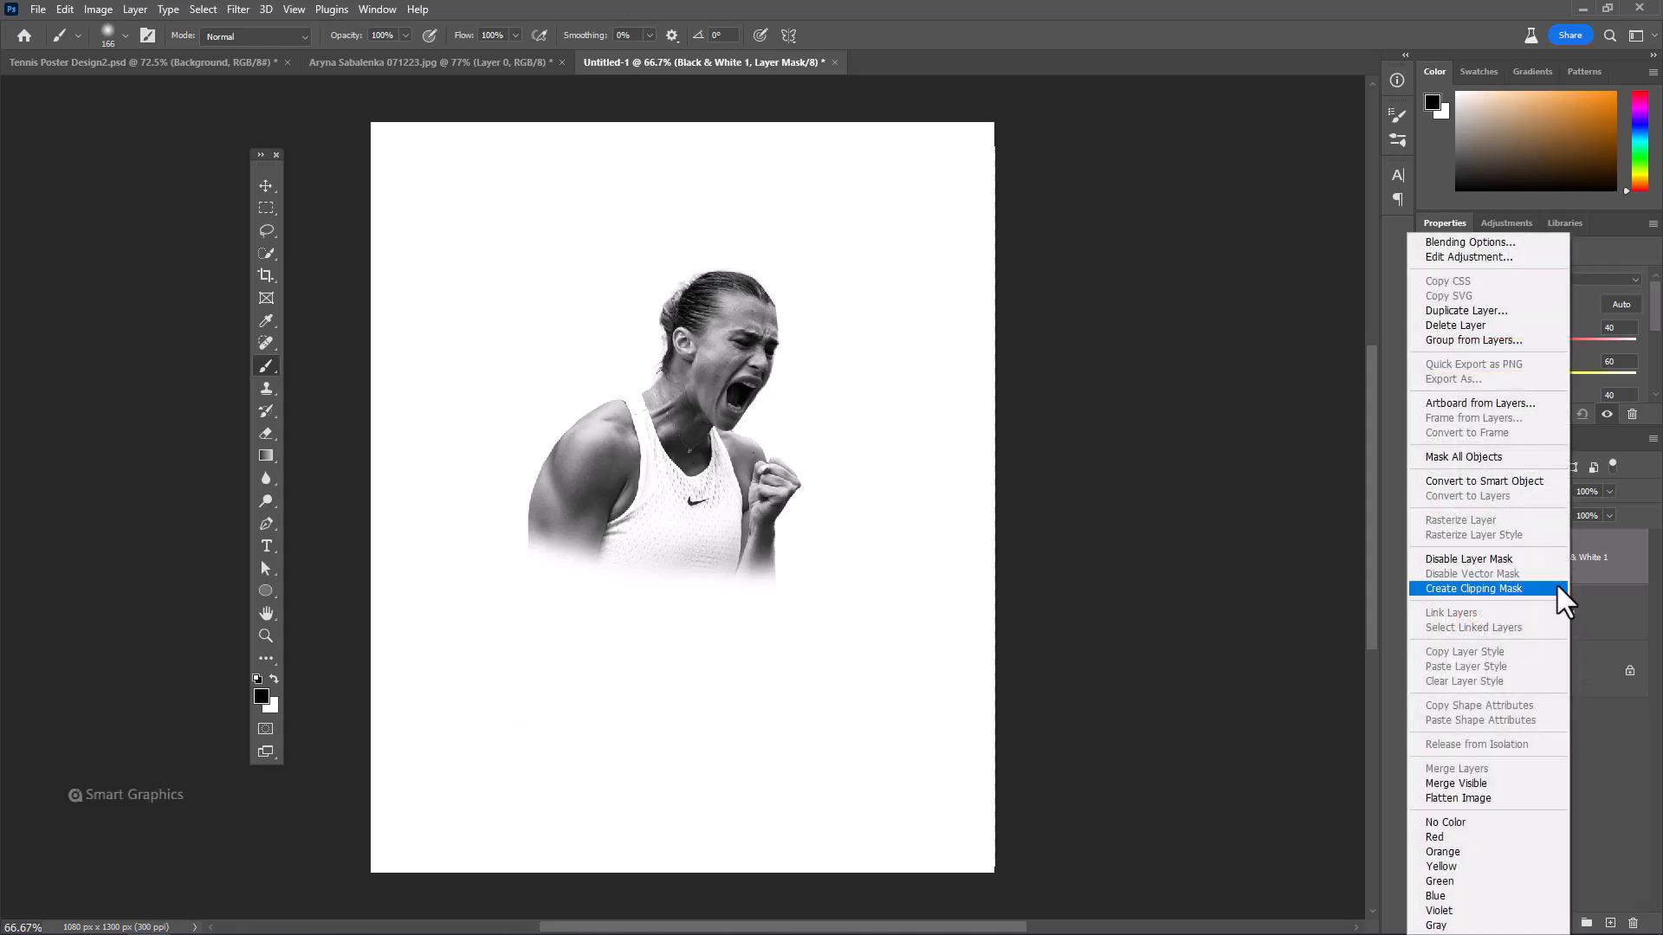
pyautogui.click(1501, 588)
# Add a clipped Exposure adjustment layer with Exposure +1.39 and Gamma Correction 0.73
pyautogui.click(1564, 924)
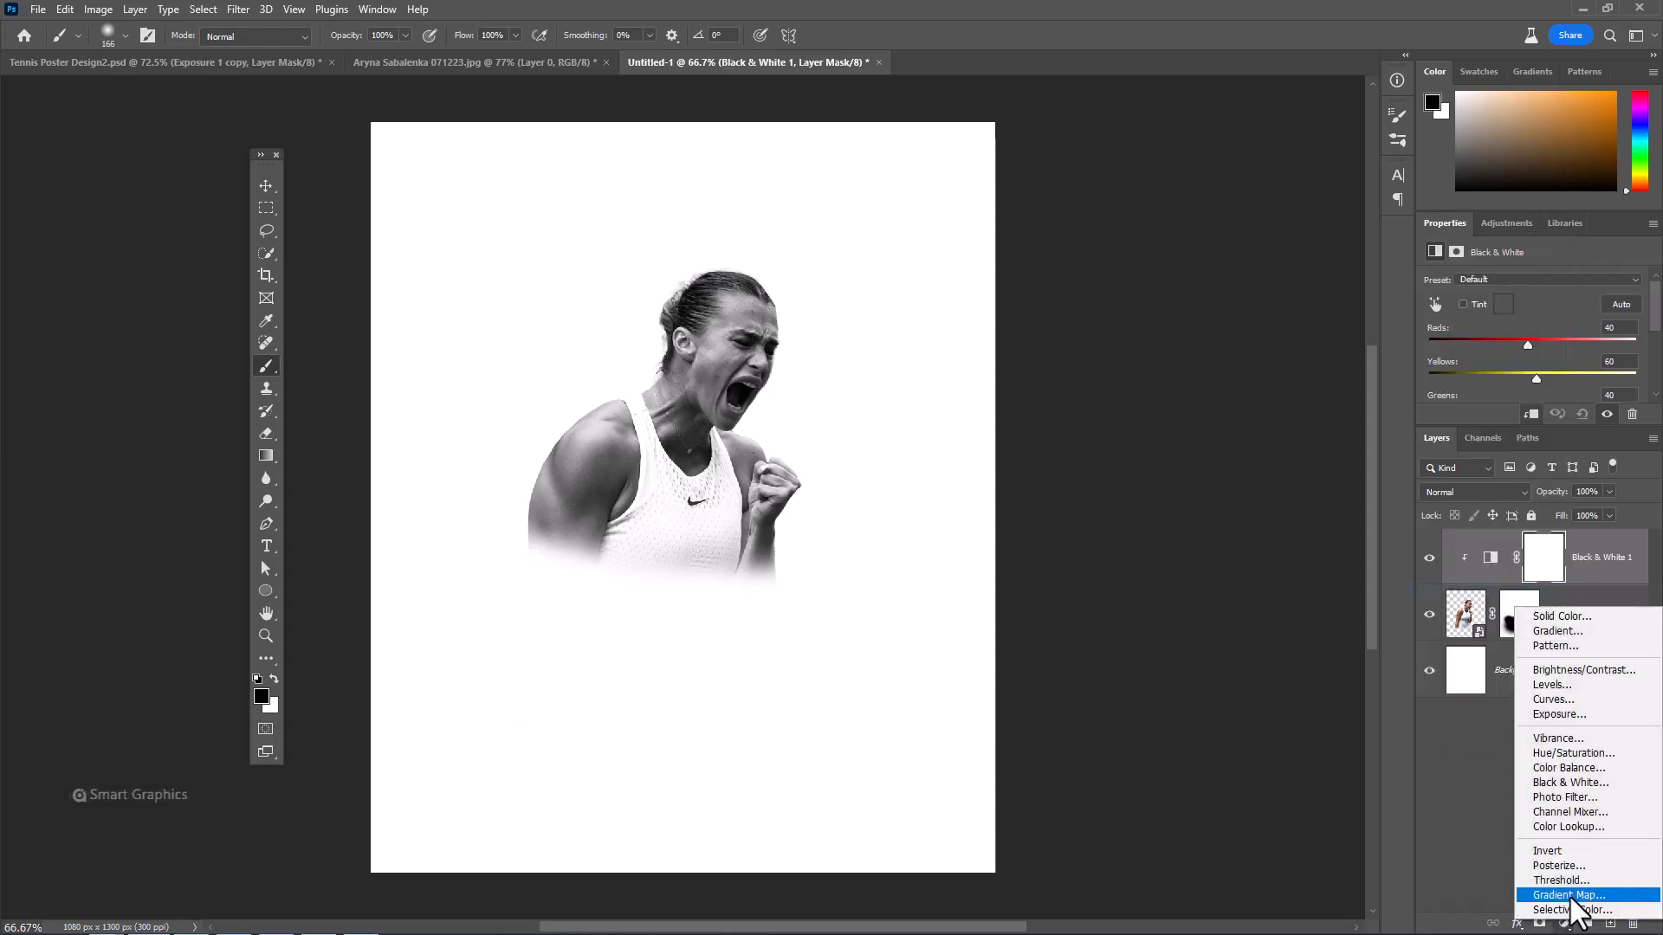
pyautogui.click(1563, 715)
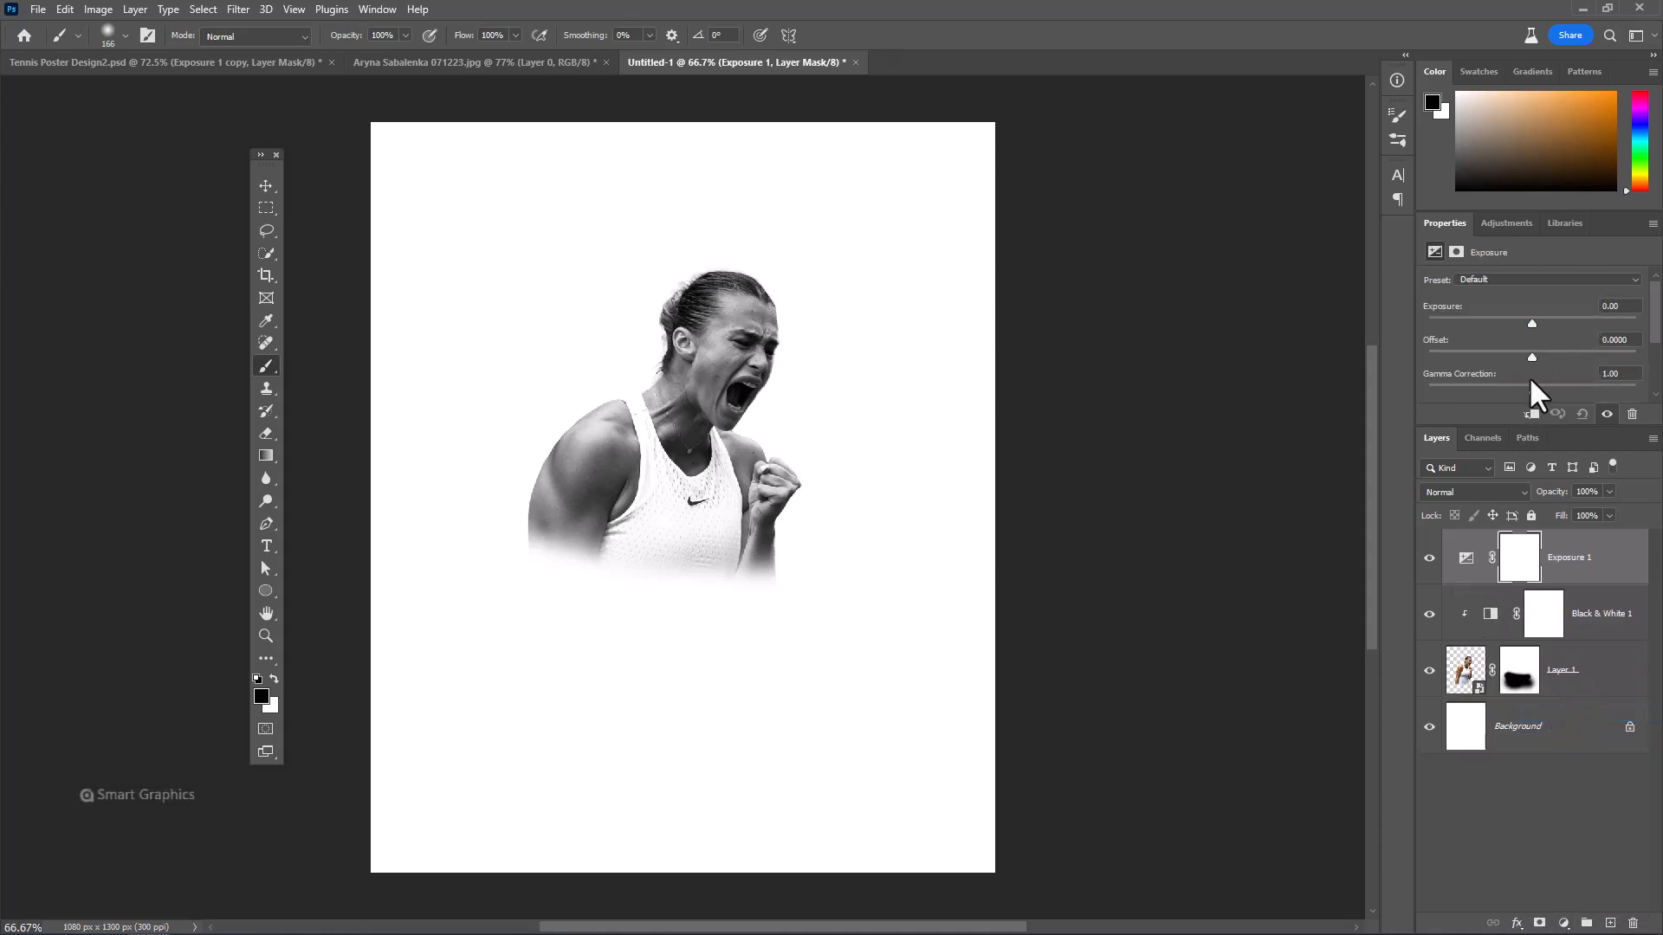
pyautogui.click(1531, 415)
pyautogui.moveTo(1532, 324); pyautogui.dragTo(1554, 325)
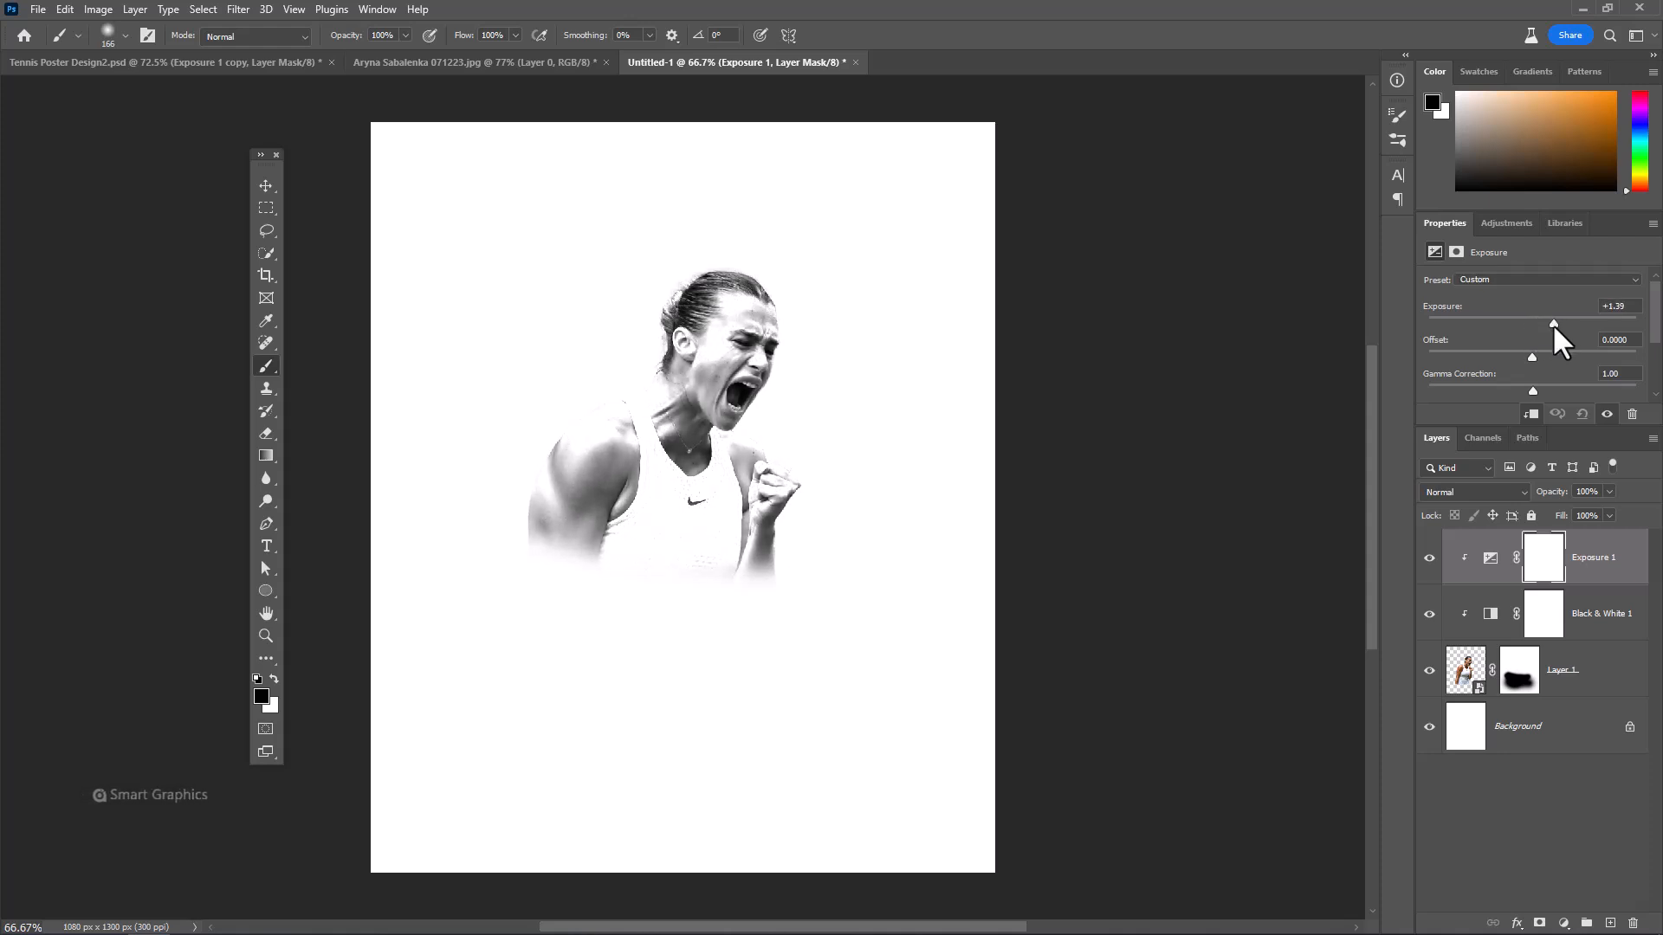
pyautogui.moveTo(1533, 392); pyautogui.dragTo(1555, 392)
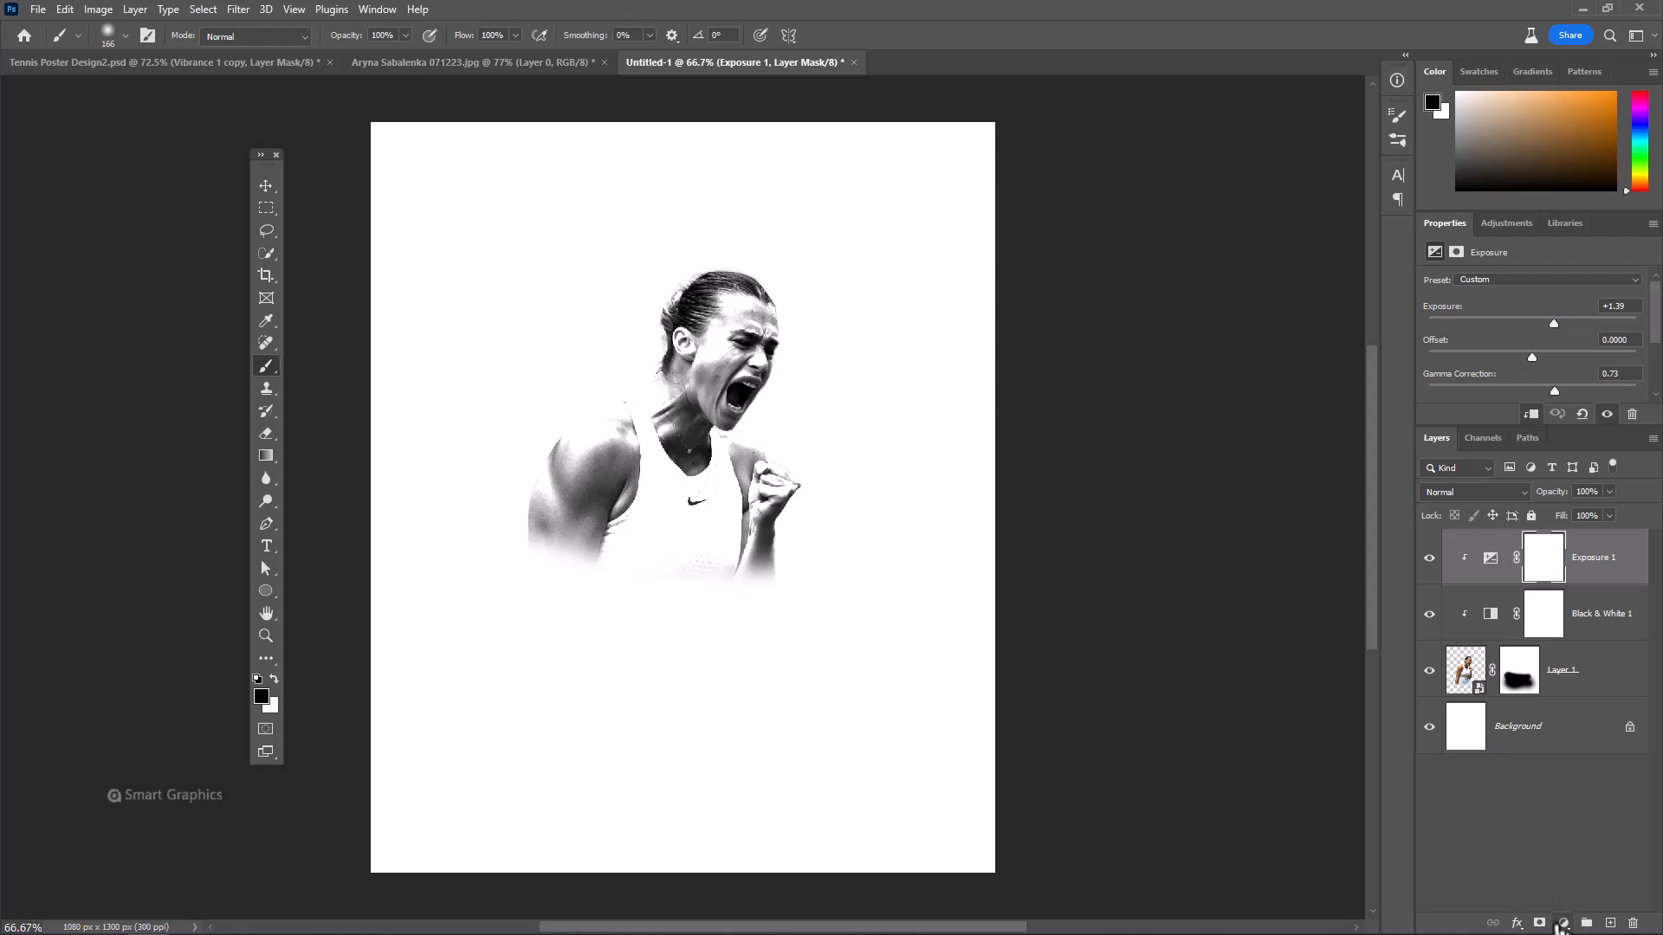
# Add a clipped Vibrance adjustment layer with Vibrance +100 and Saturation +6
pyautogui.click(1561, 924)
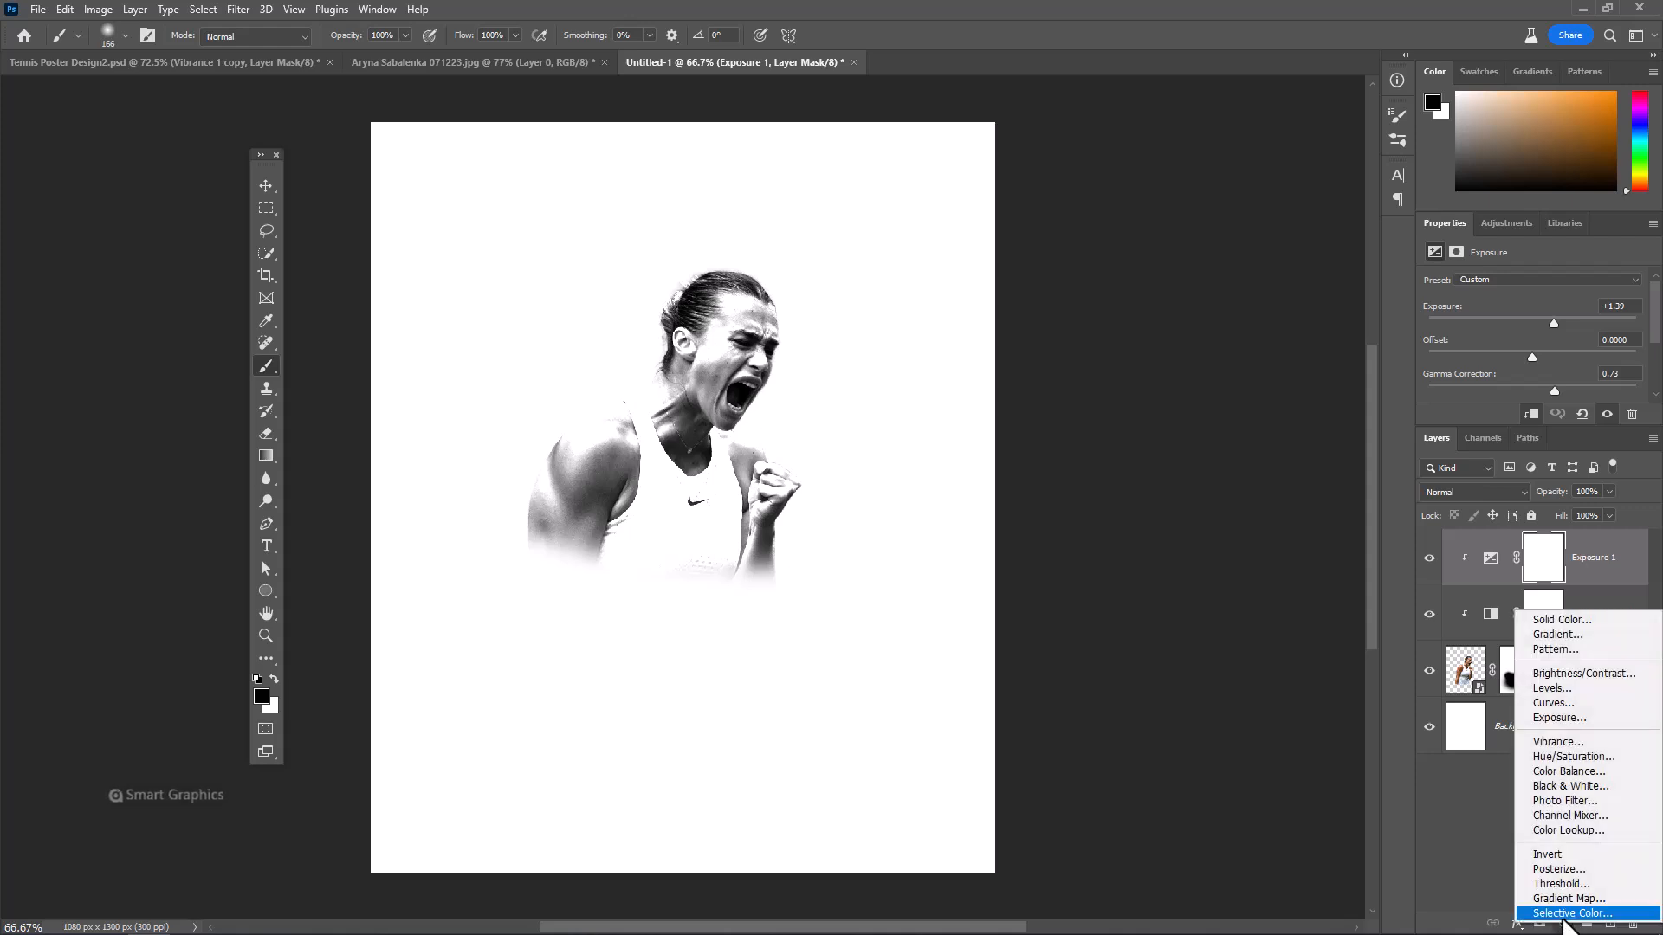
pyautogui.click(1558, 743)
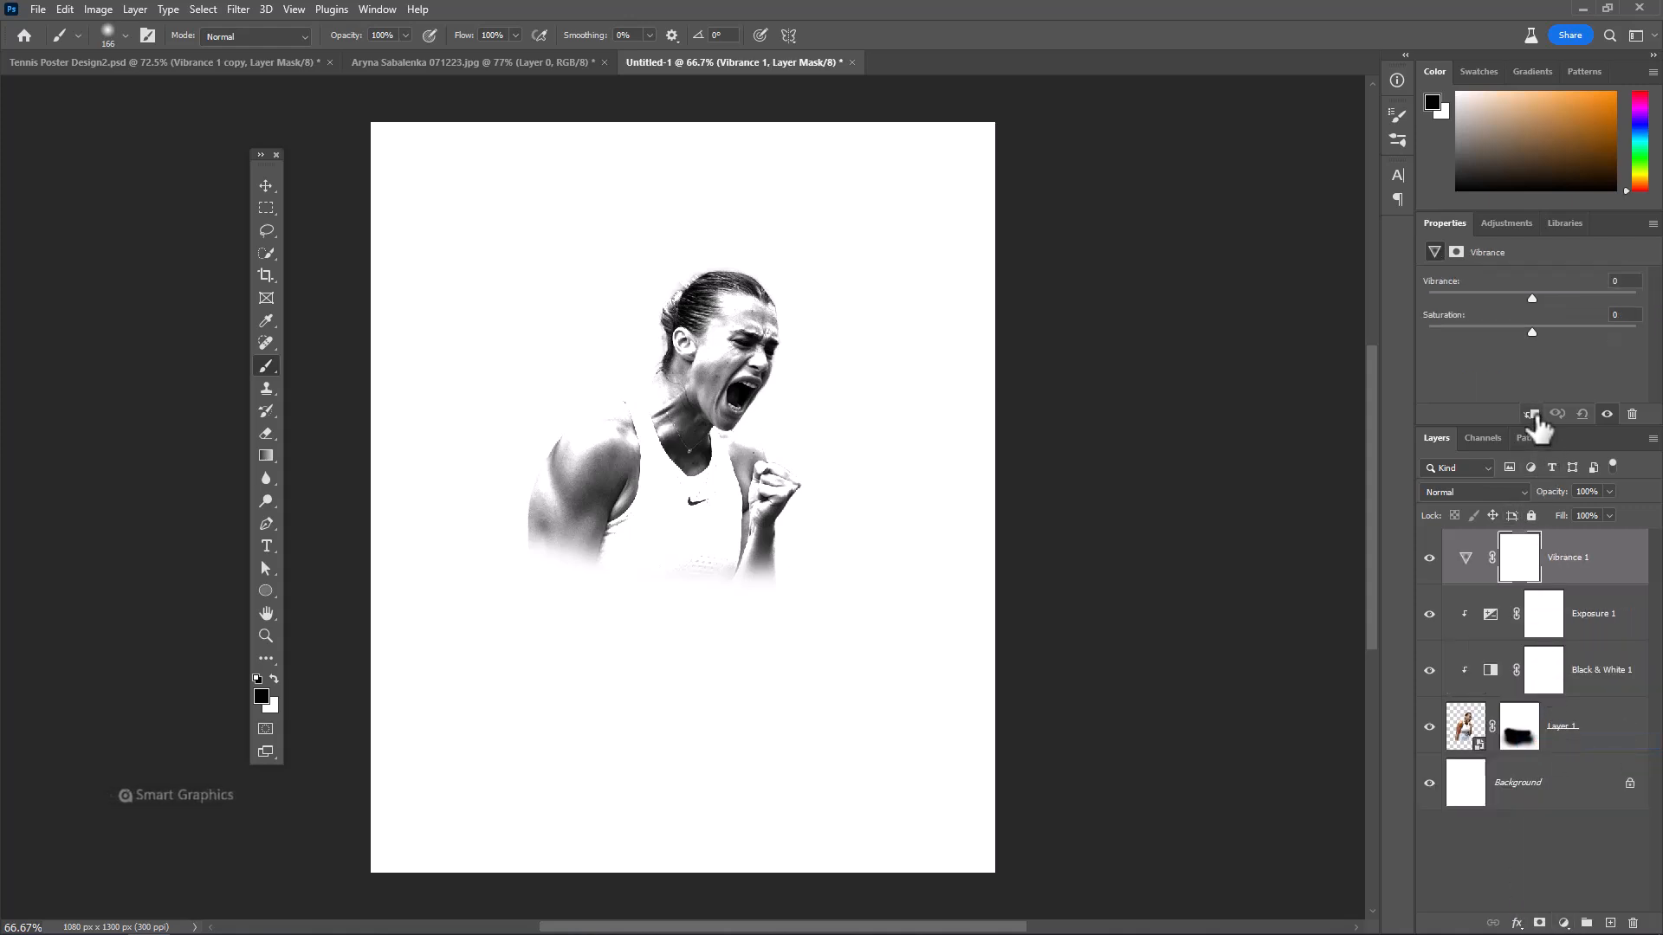
pyautogui.click(1533, 416)
pyautogui.moveTo(1531, 297); pyautogui.dragTo(1661, 311)
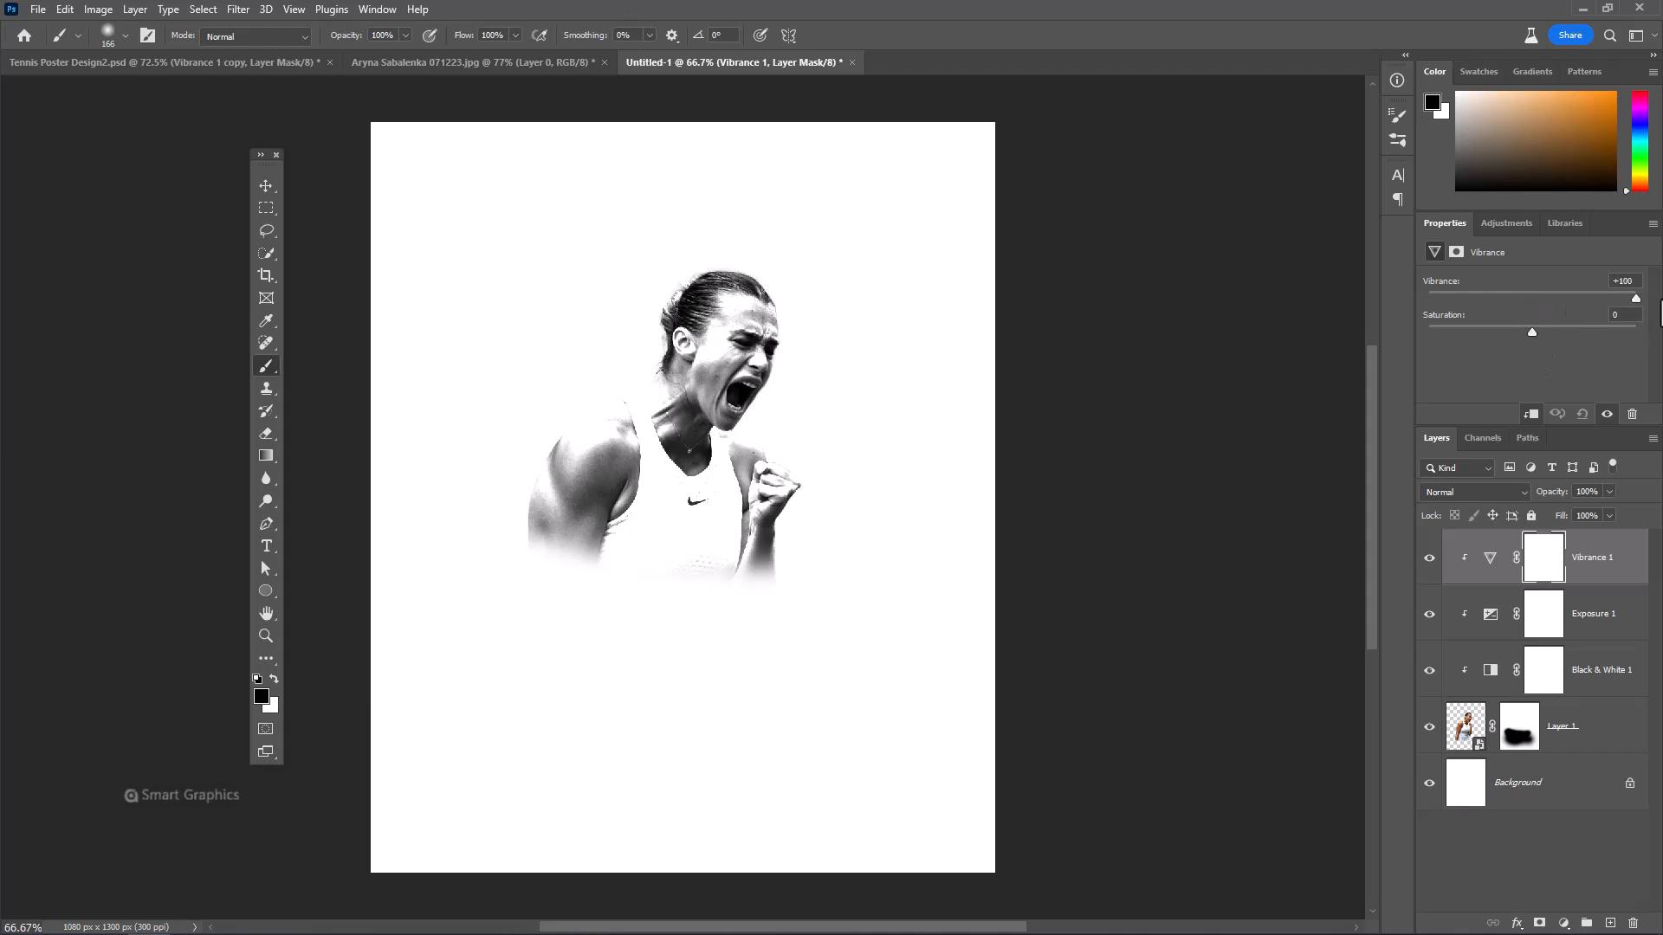
pyautogui.moveTo(1532, 331); pyautogui.dragTo(1541, 331)
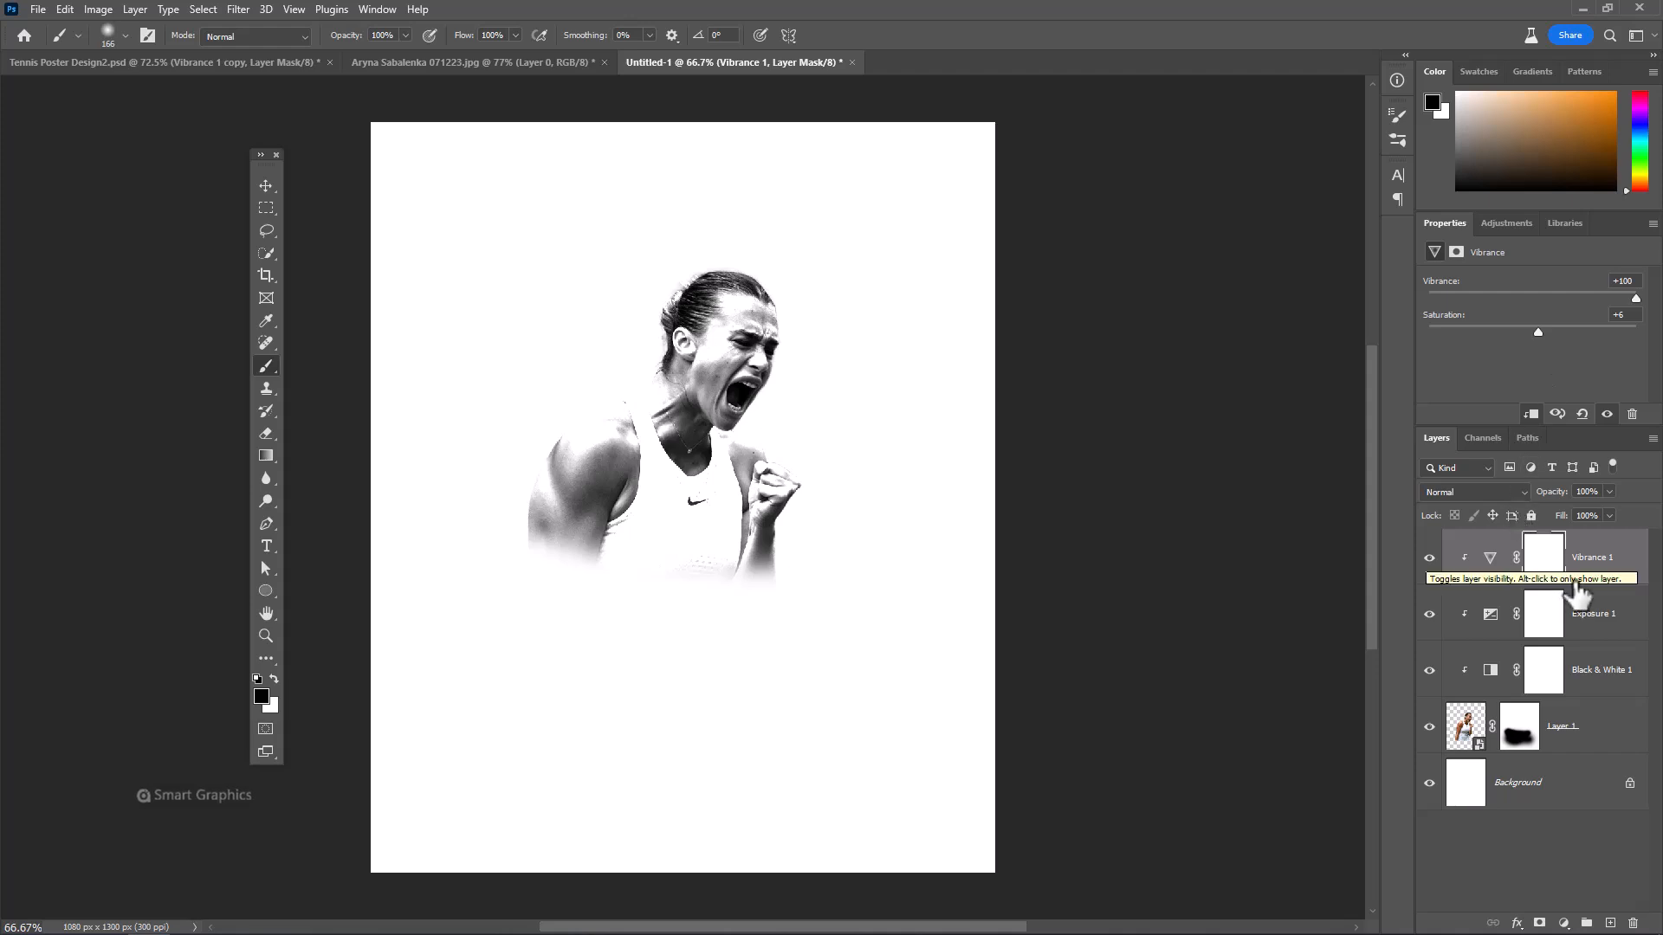
# Move the Vibrance adjustment directly above the player layer and toggle its visibility to compare the effect
pyautogui.moveTo(1512, 566); pyautogui.dragTo(1488, 688)
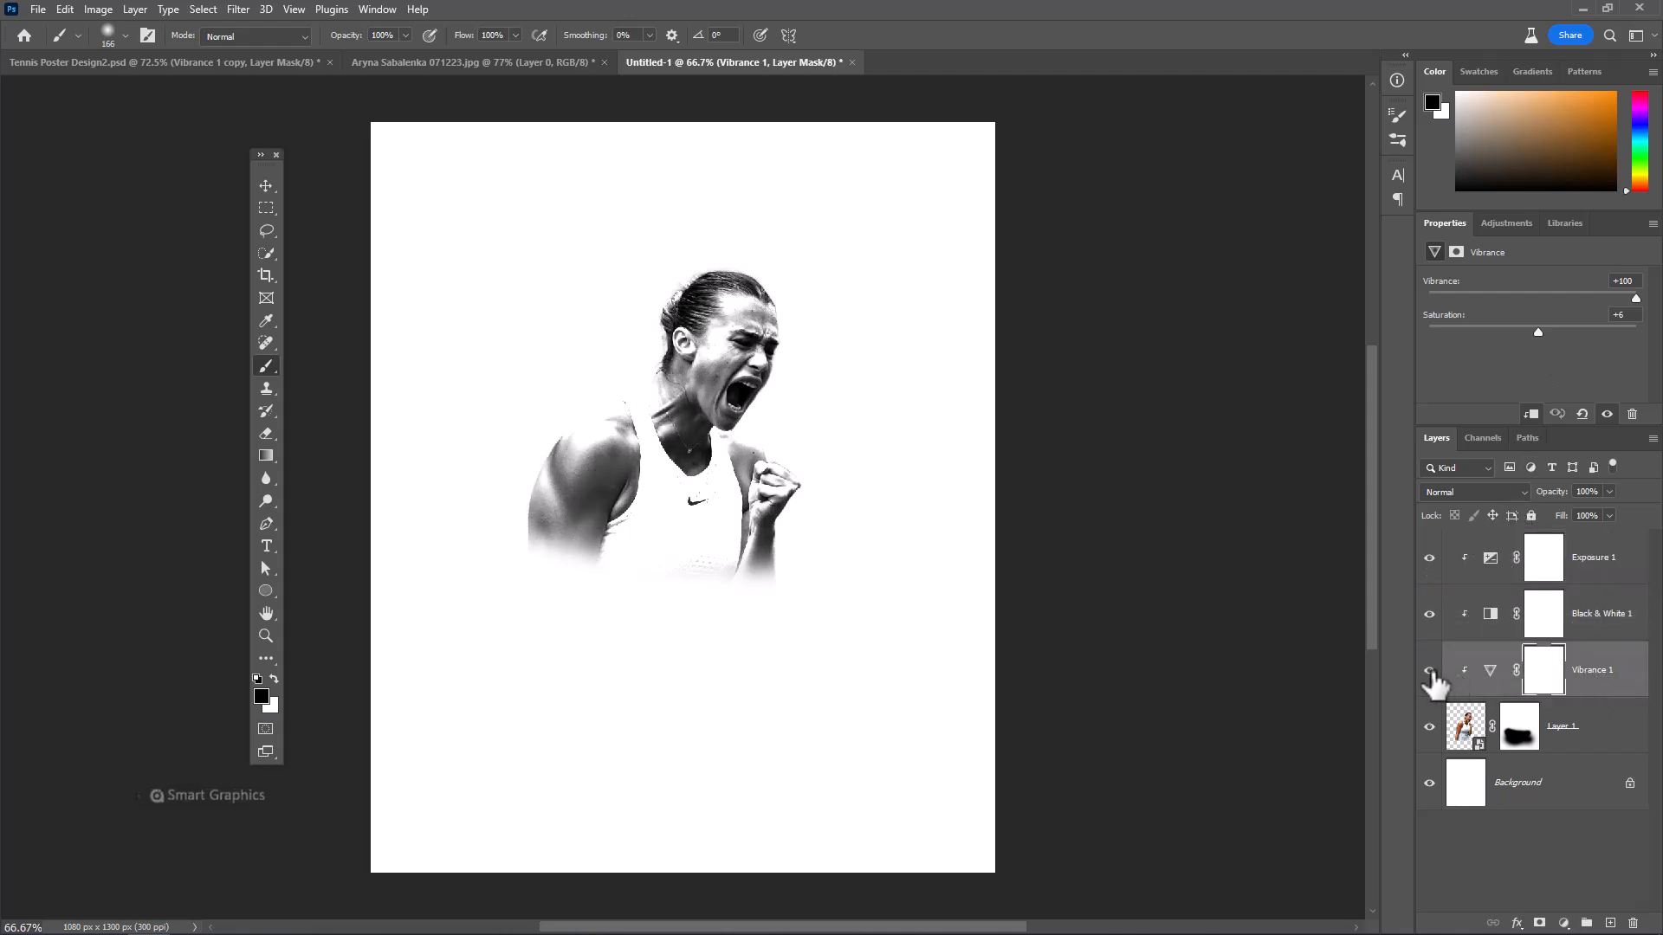
pyautogui.click(1429, 671)
pyautogui.click(1429, 671)
# Group the player layer with its three adjustment layers and name the group Model
pyautogui.click(1585, 736)
pyautogui.keyDown('shift'); pyautogui.click(1591, 570); pyautogui.keyUp('shift')
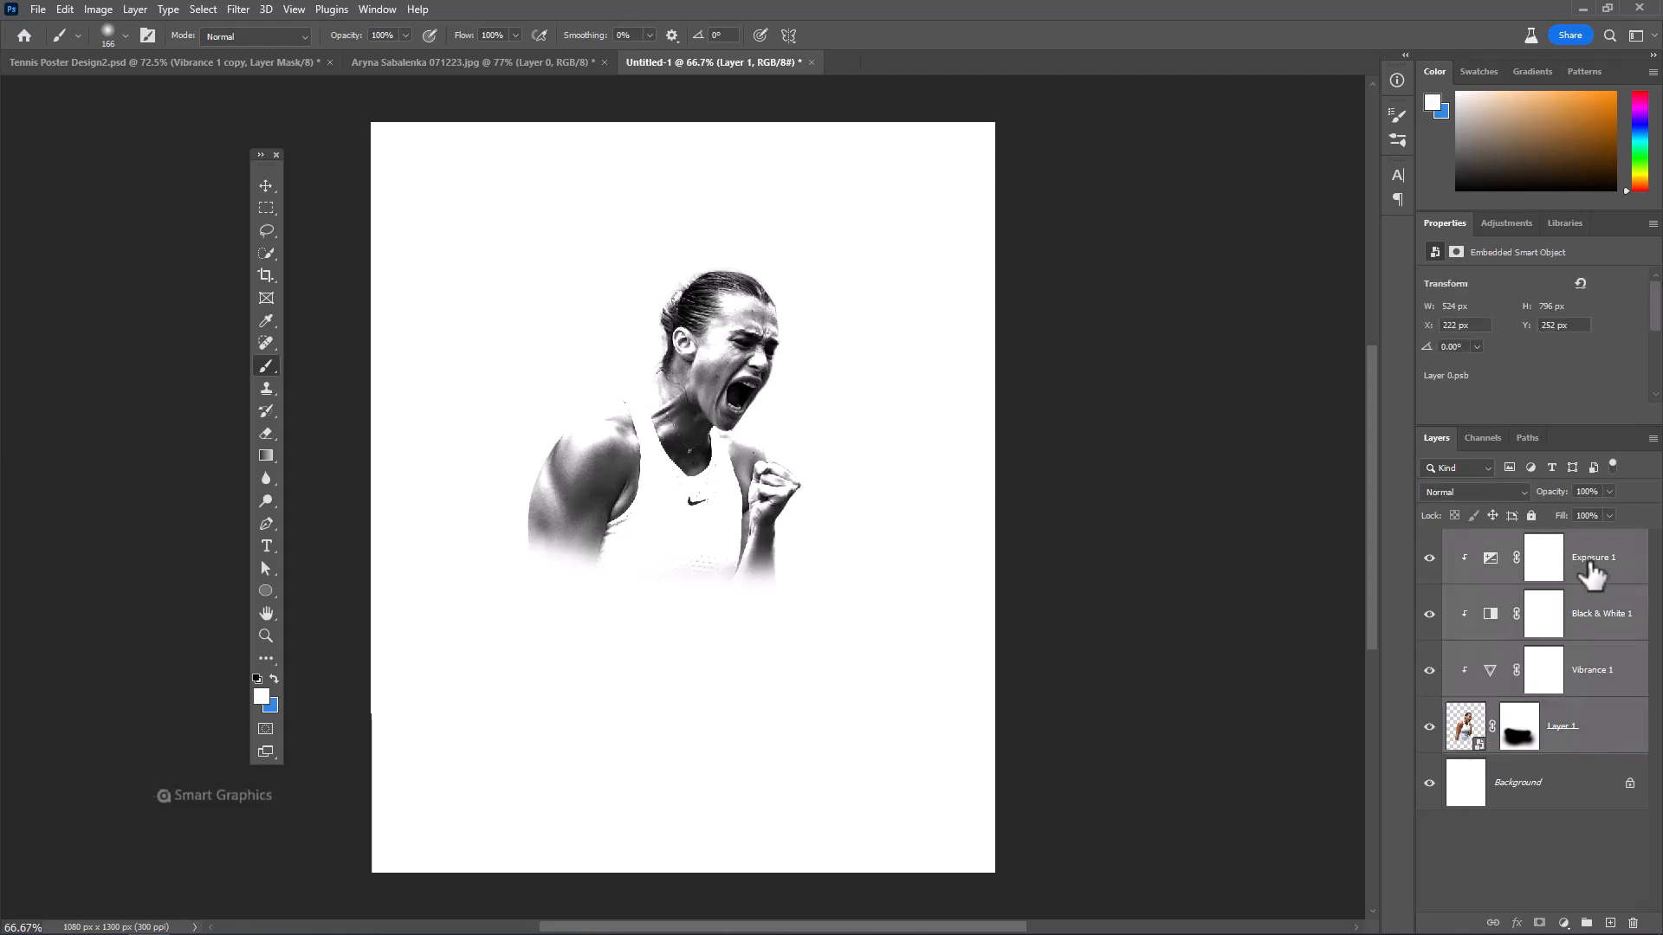
pyautogui.hotkey('ctrl', 'g')
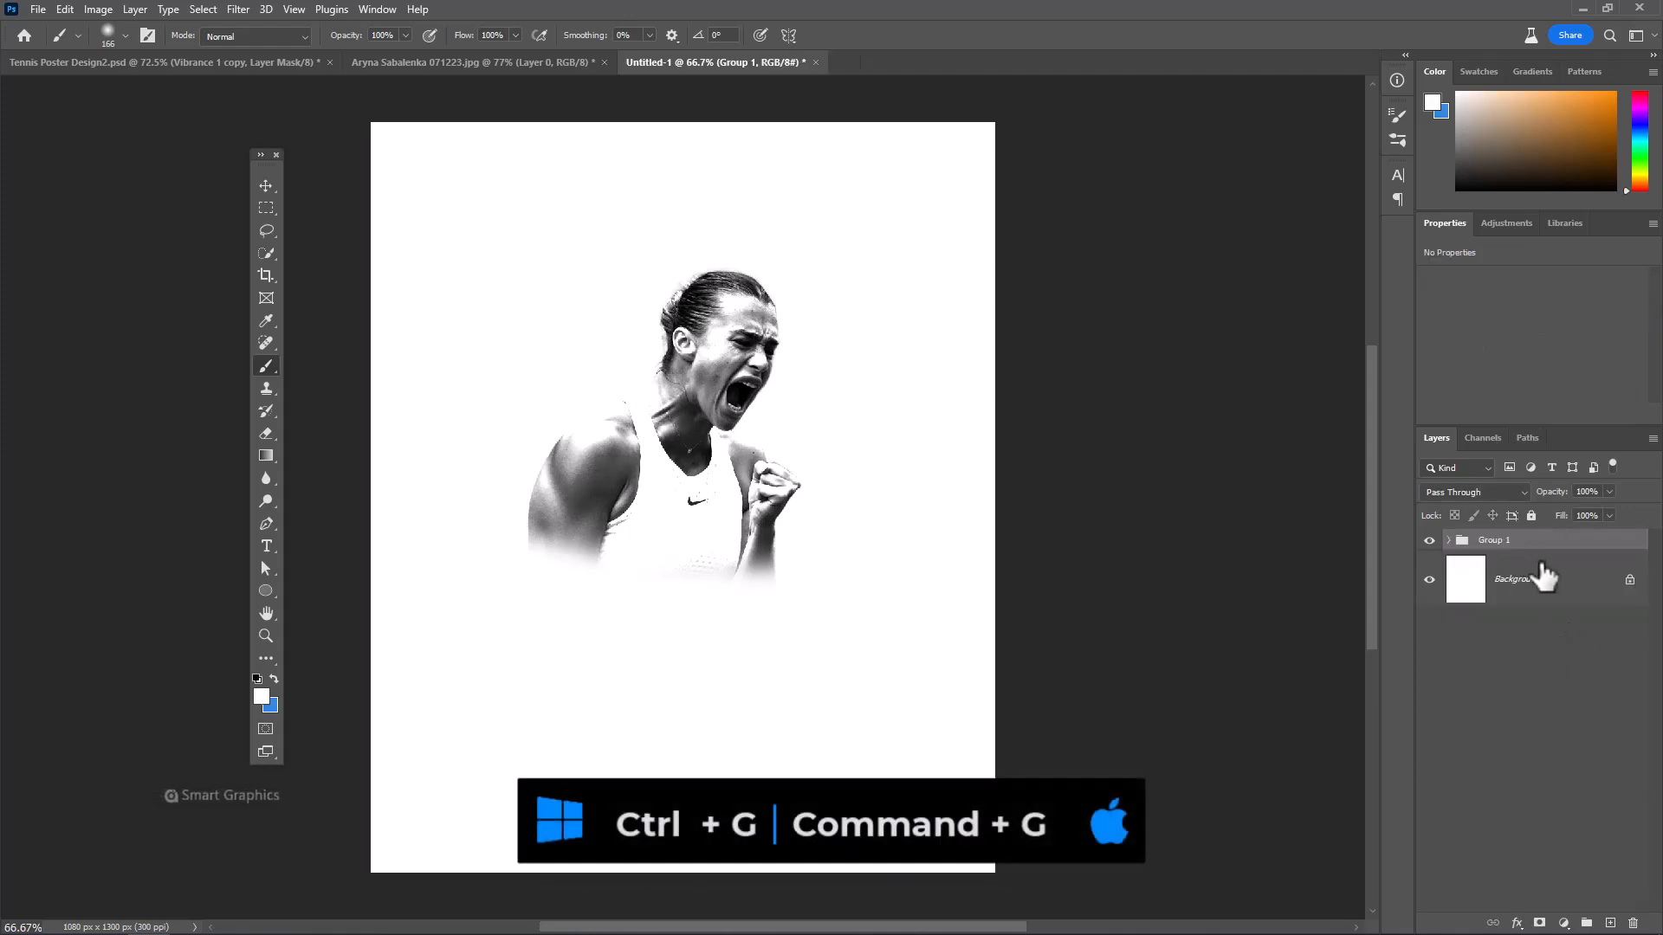
pyautogui.doubleClick(1494, 539)
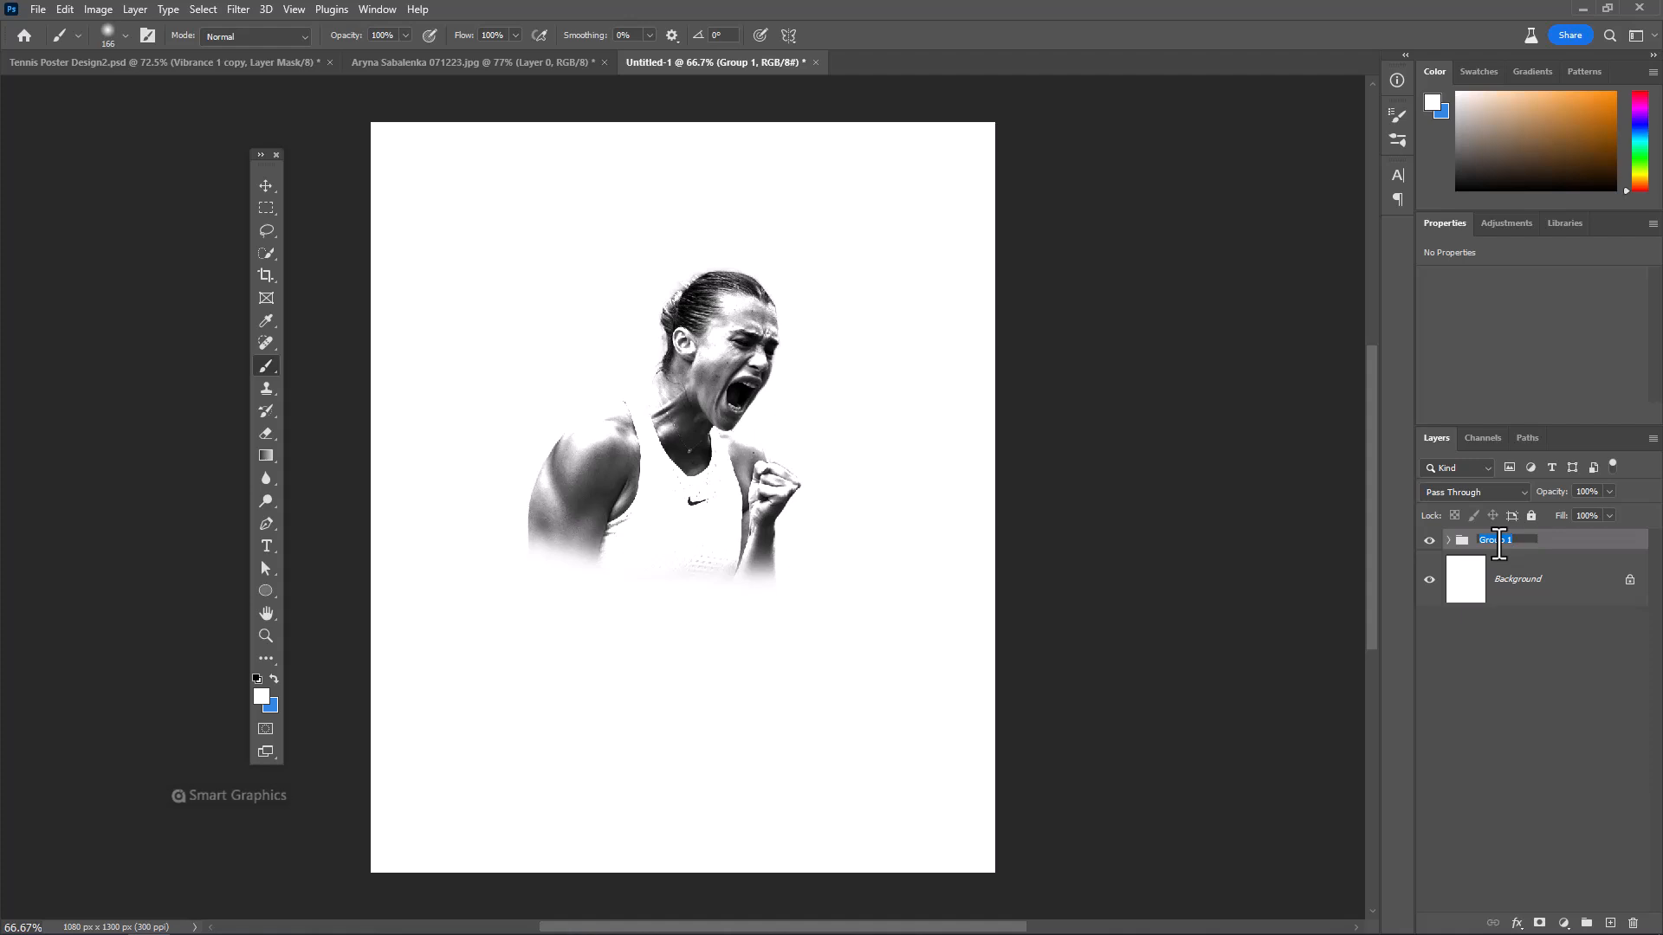
pyautogui.write('Modleel')
# Draw a yellow, strokeless circle about 286 px across beneath the Model group and shift it slightly down and to the right
pyautogui.click(1530, 587)
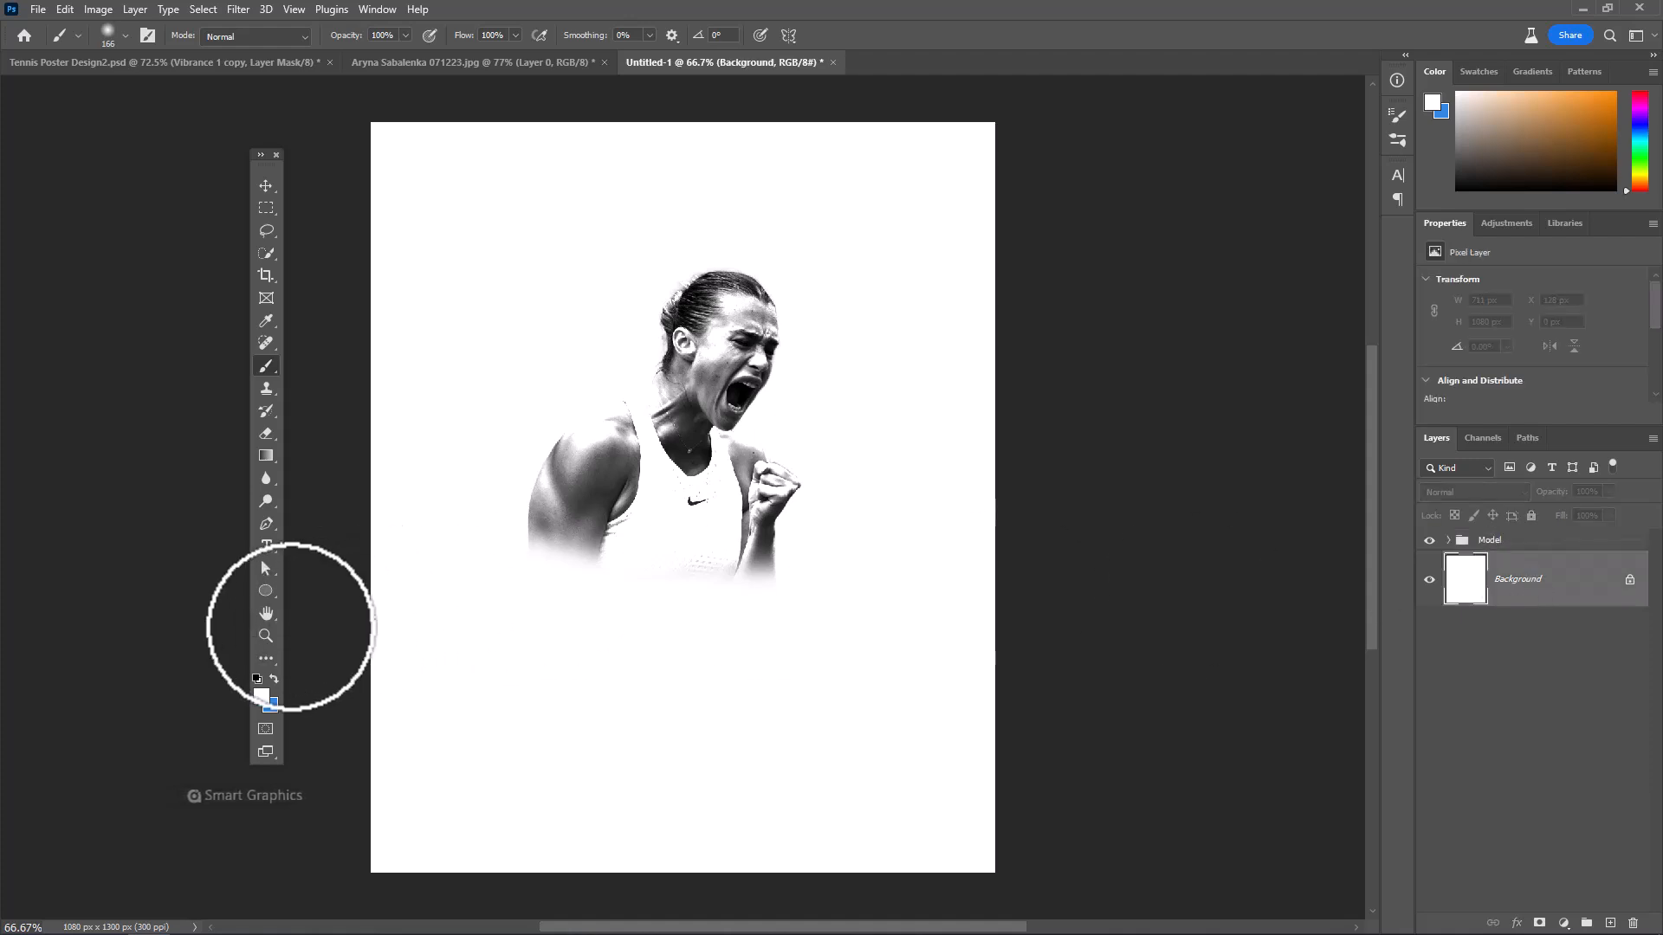
pyautogui.click(265, 591)
pyautogui.rightClick(263, 591)
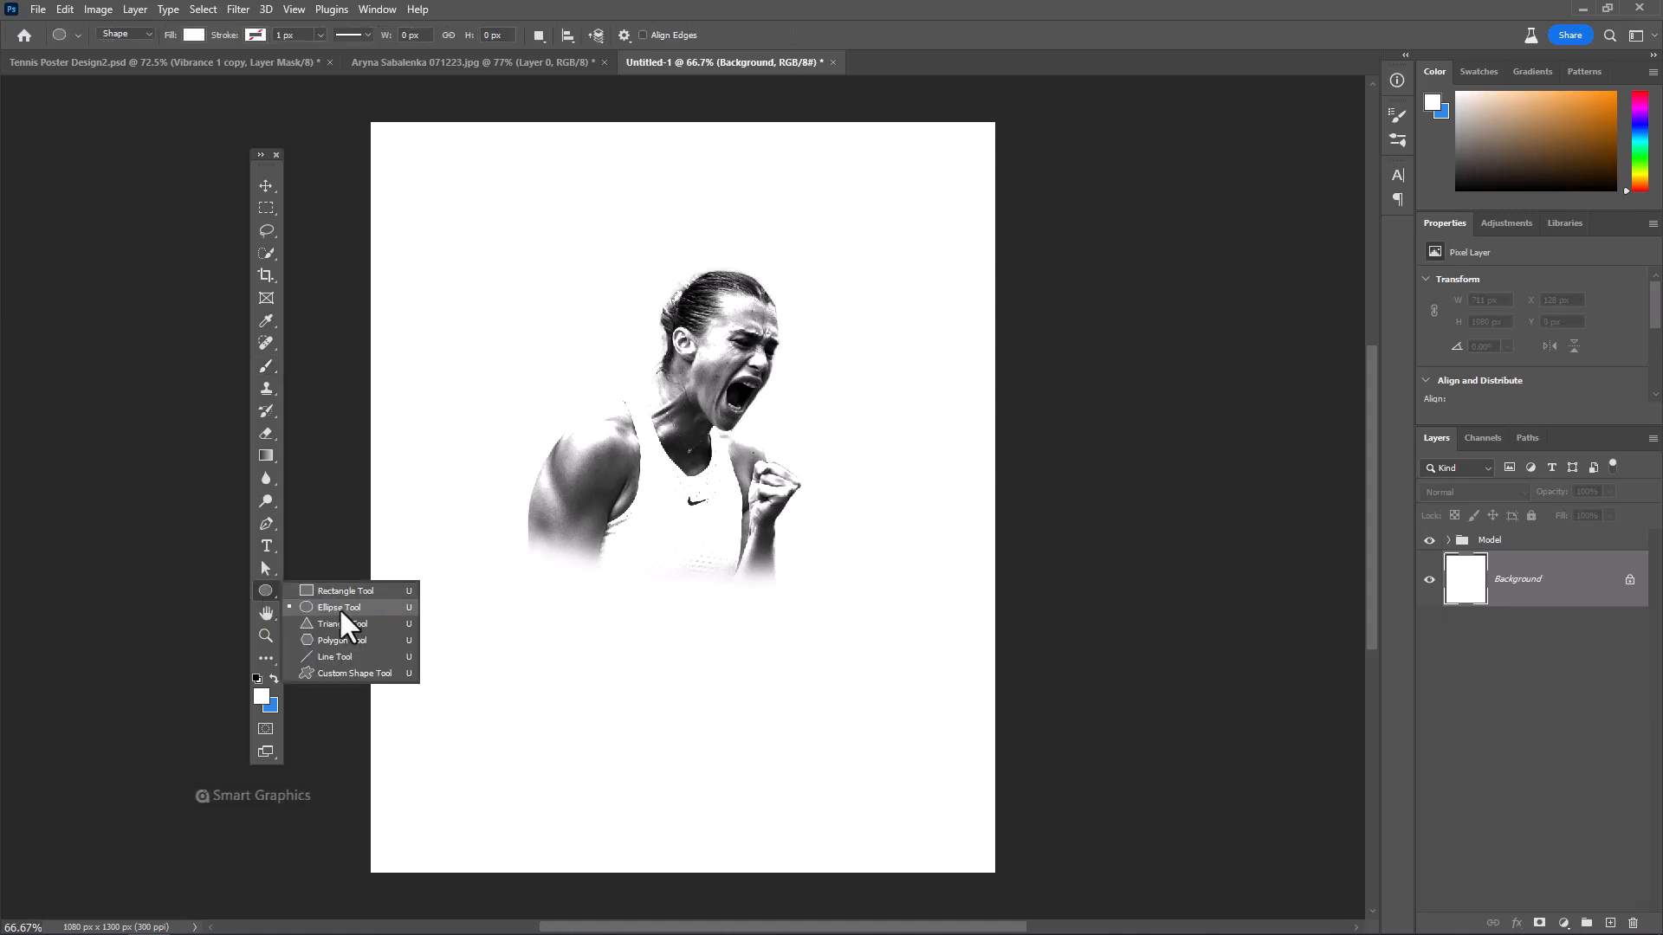
pyautogui.click(339, 608)
pyautogui.click(196, 35)
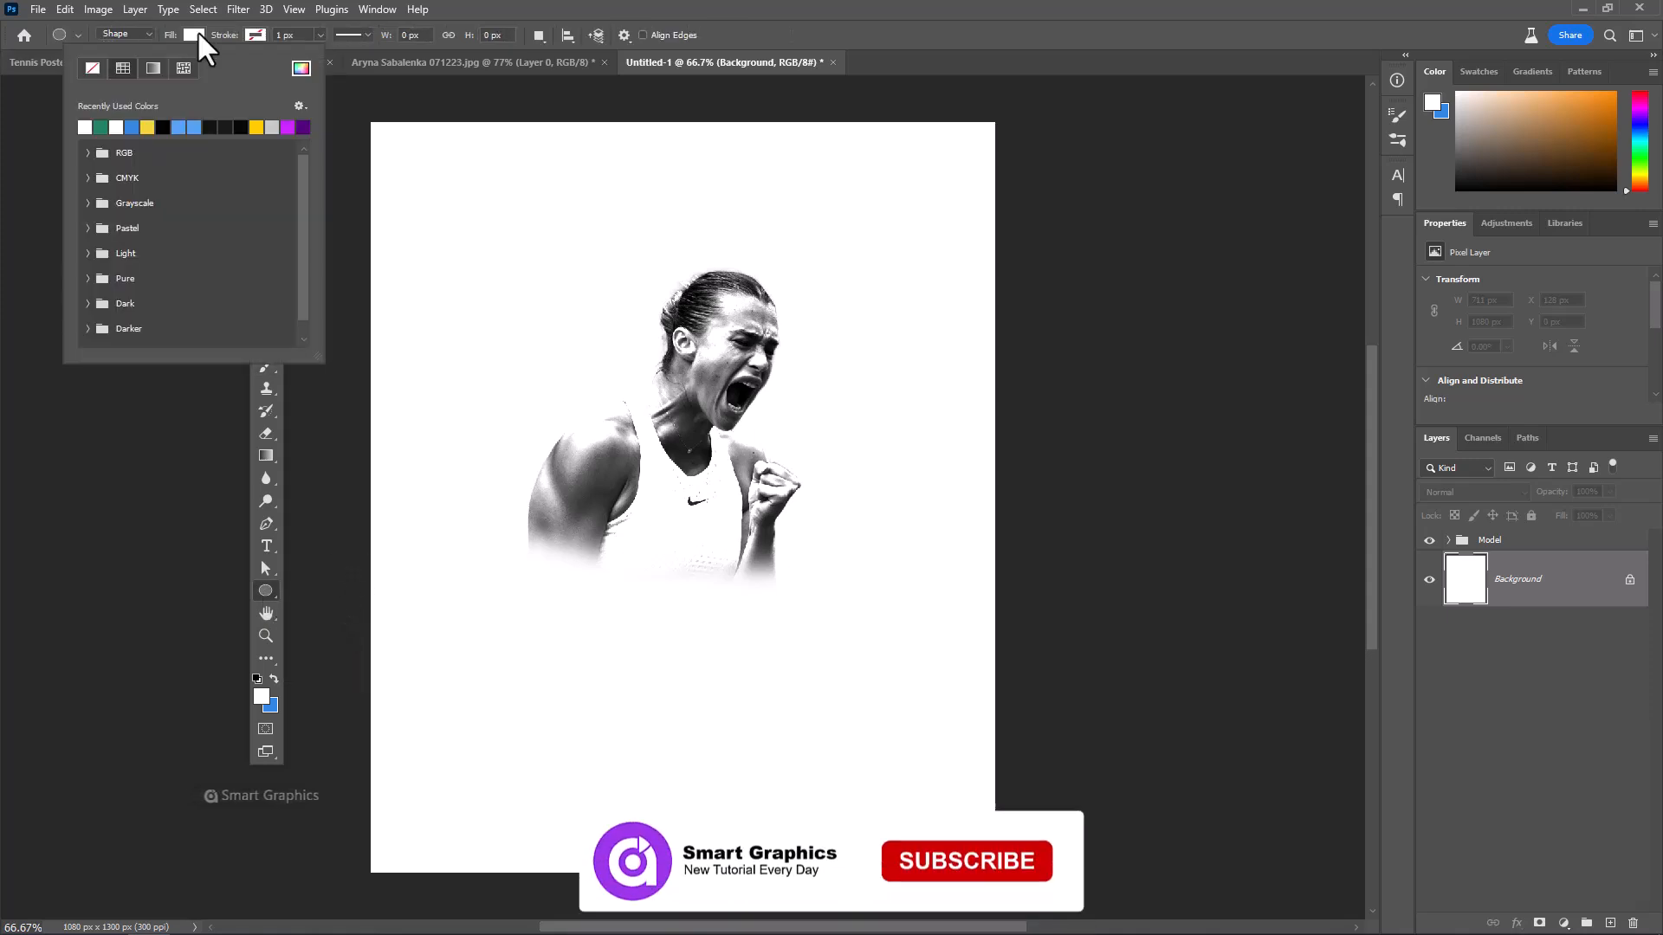
pyautogui.click(147, 128)
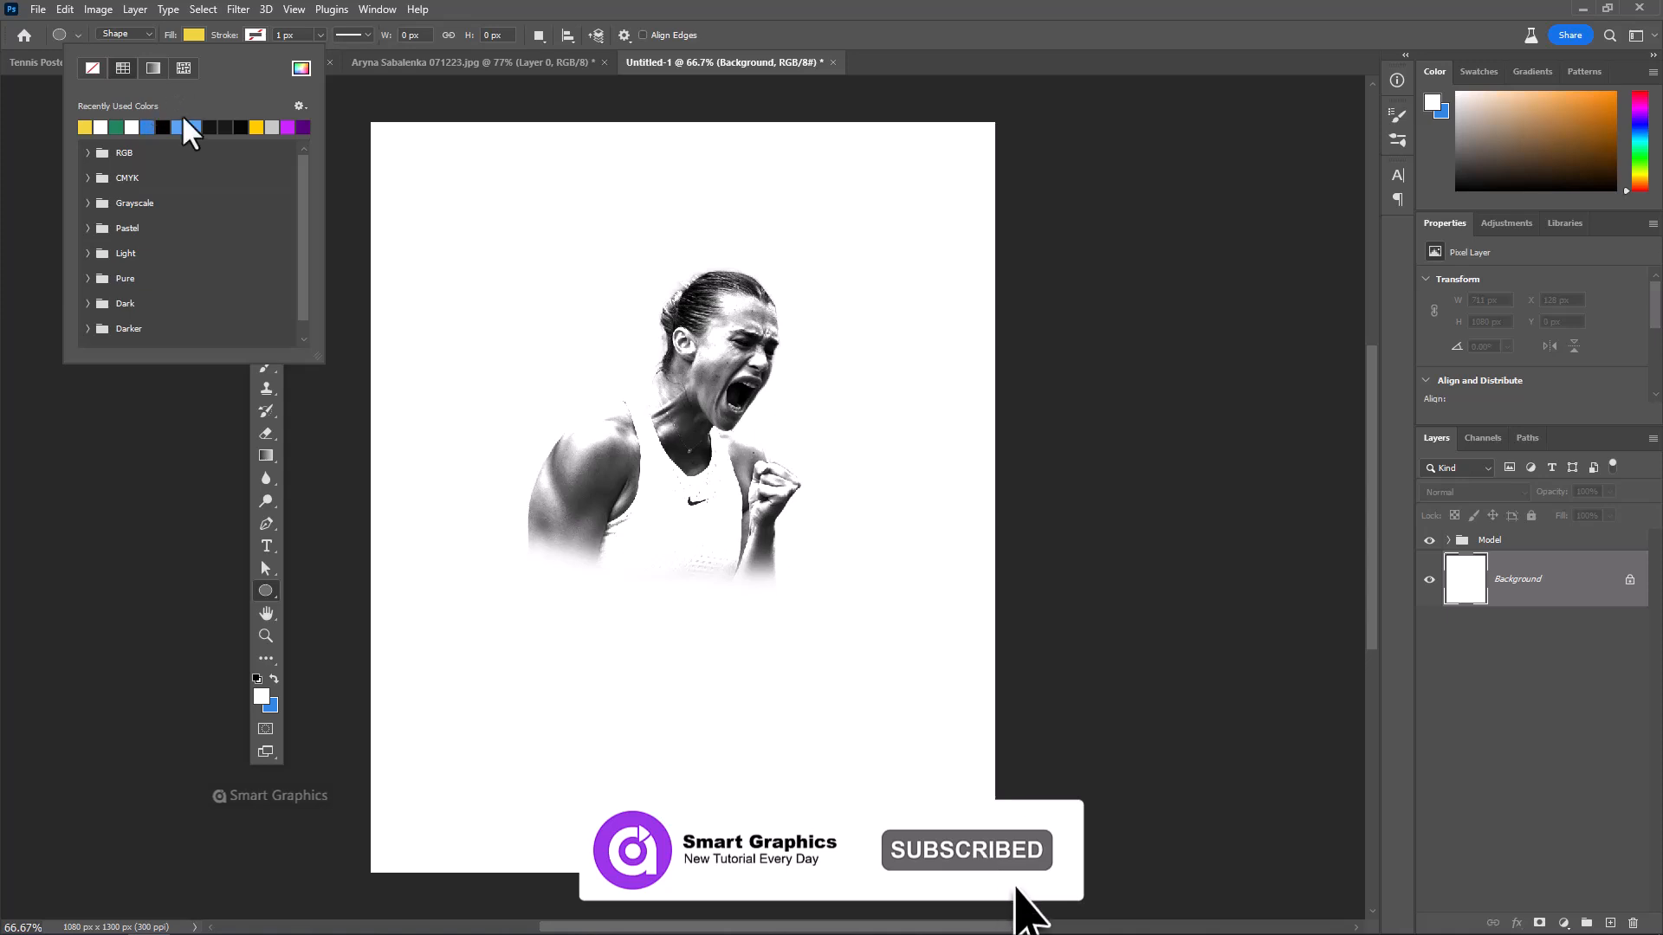
pyautogui.click(511, 5)
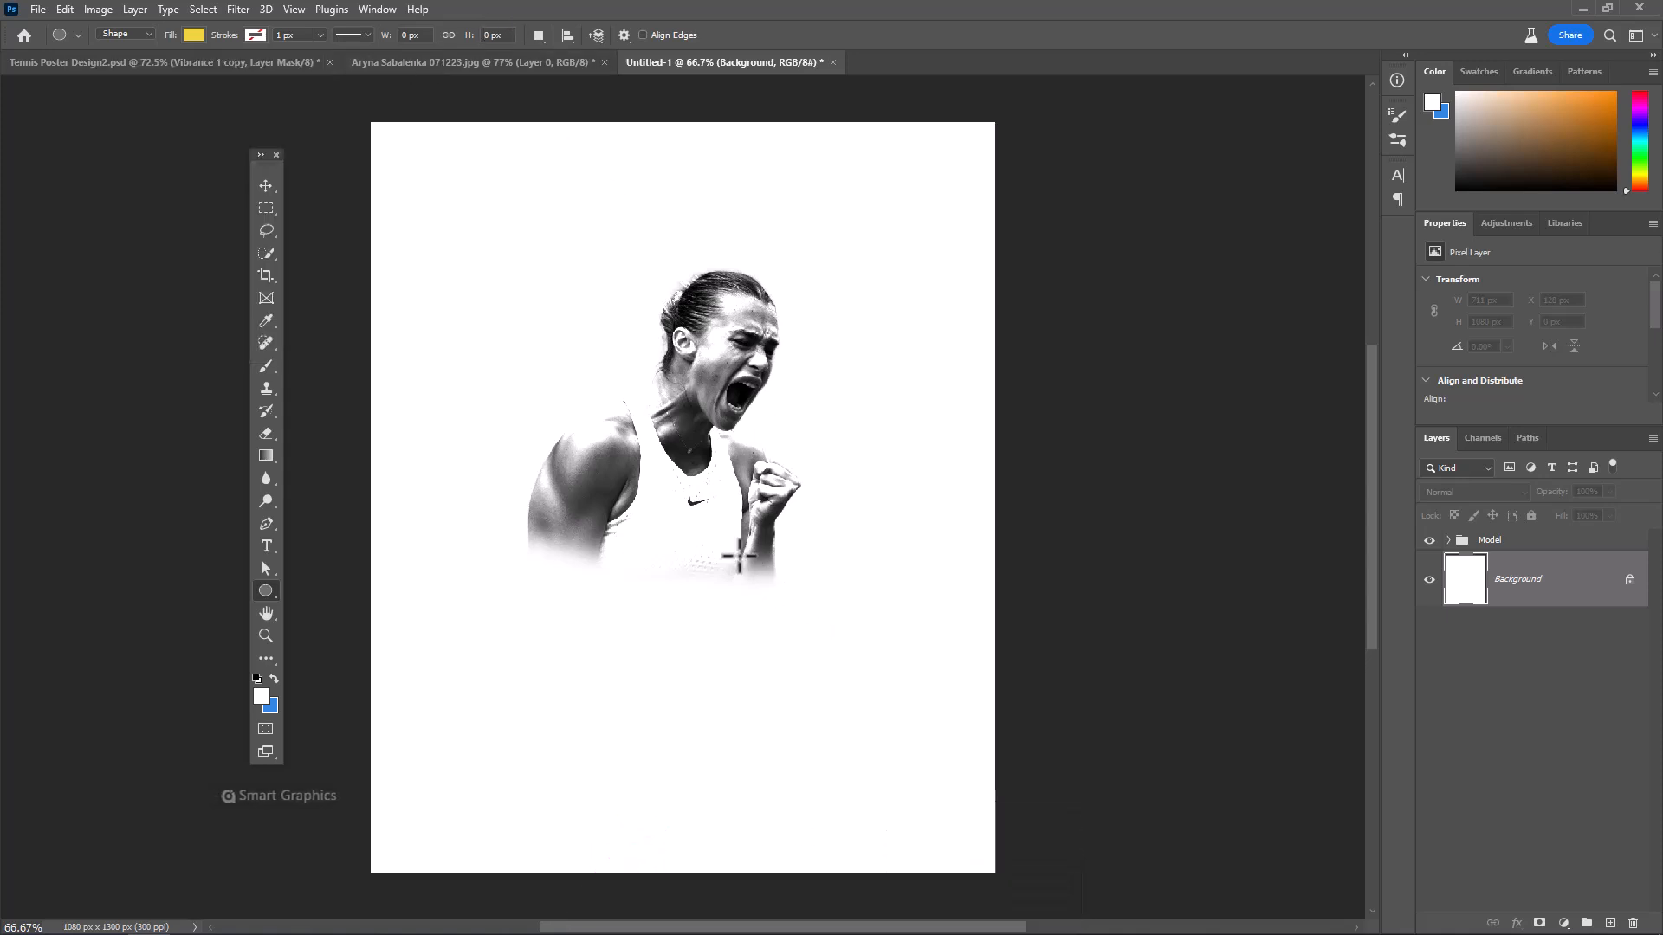
pyautogui.moveTo(723, 543); pyautogui.dragTo(805, 626)
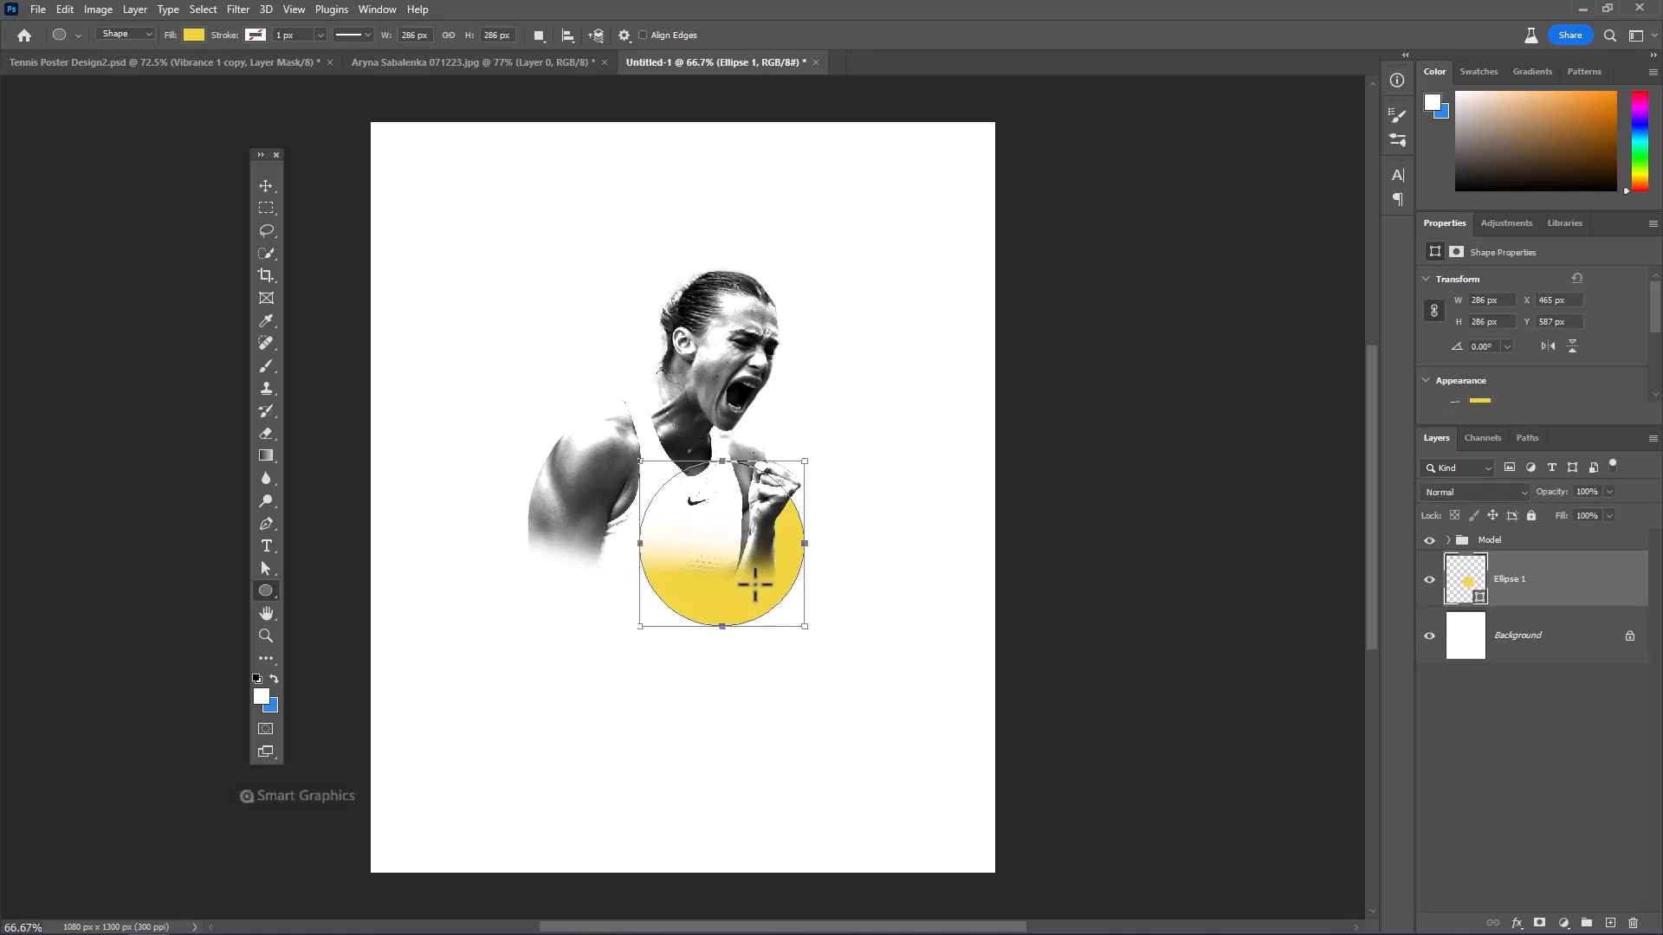
pyautogui.press('v')
pyautogui.moveTo(742, 578); pyautogui.dragTo(760, 586)
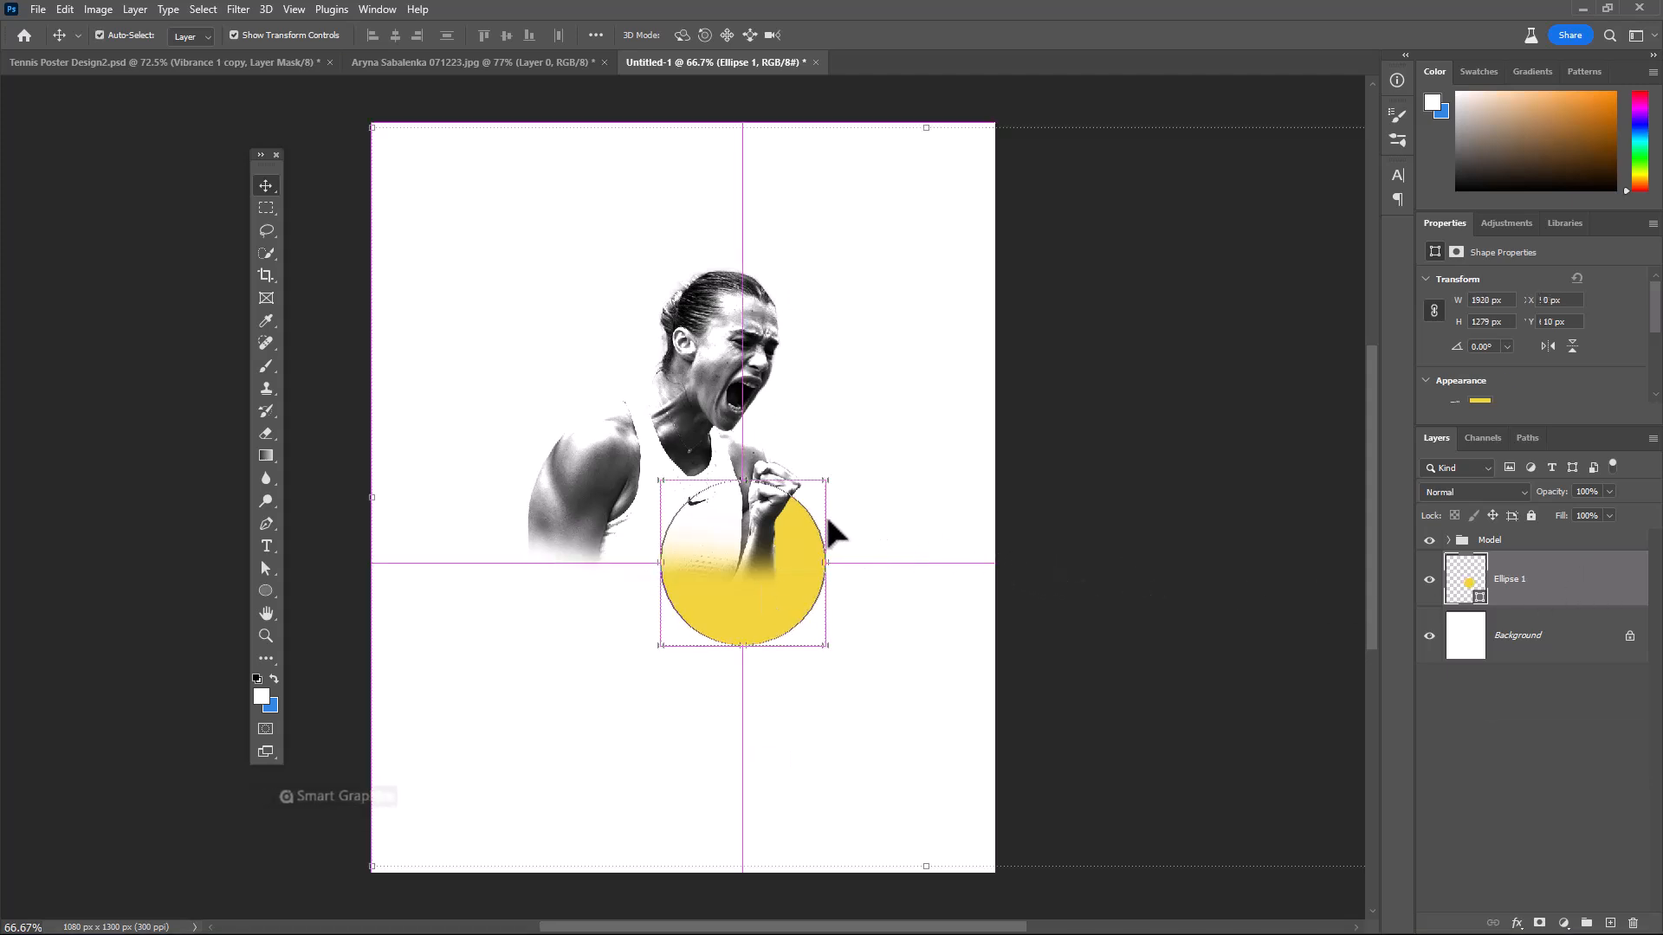
# Paste the castle photo between the Model group and the yellow circle and place it behind the player, about 789 px wide
pyautogui.hotkey('ctrl', 'v')
pyautogui.moveTo(1236, 486); pyautogui.dragTo(646, 424)
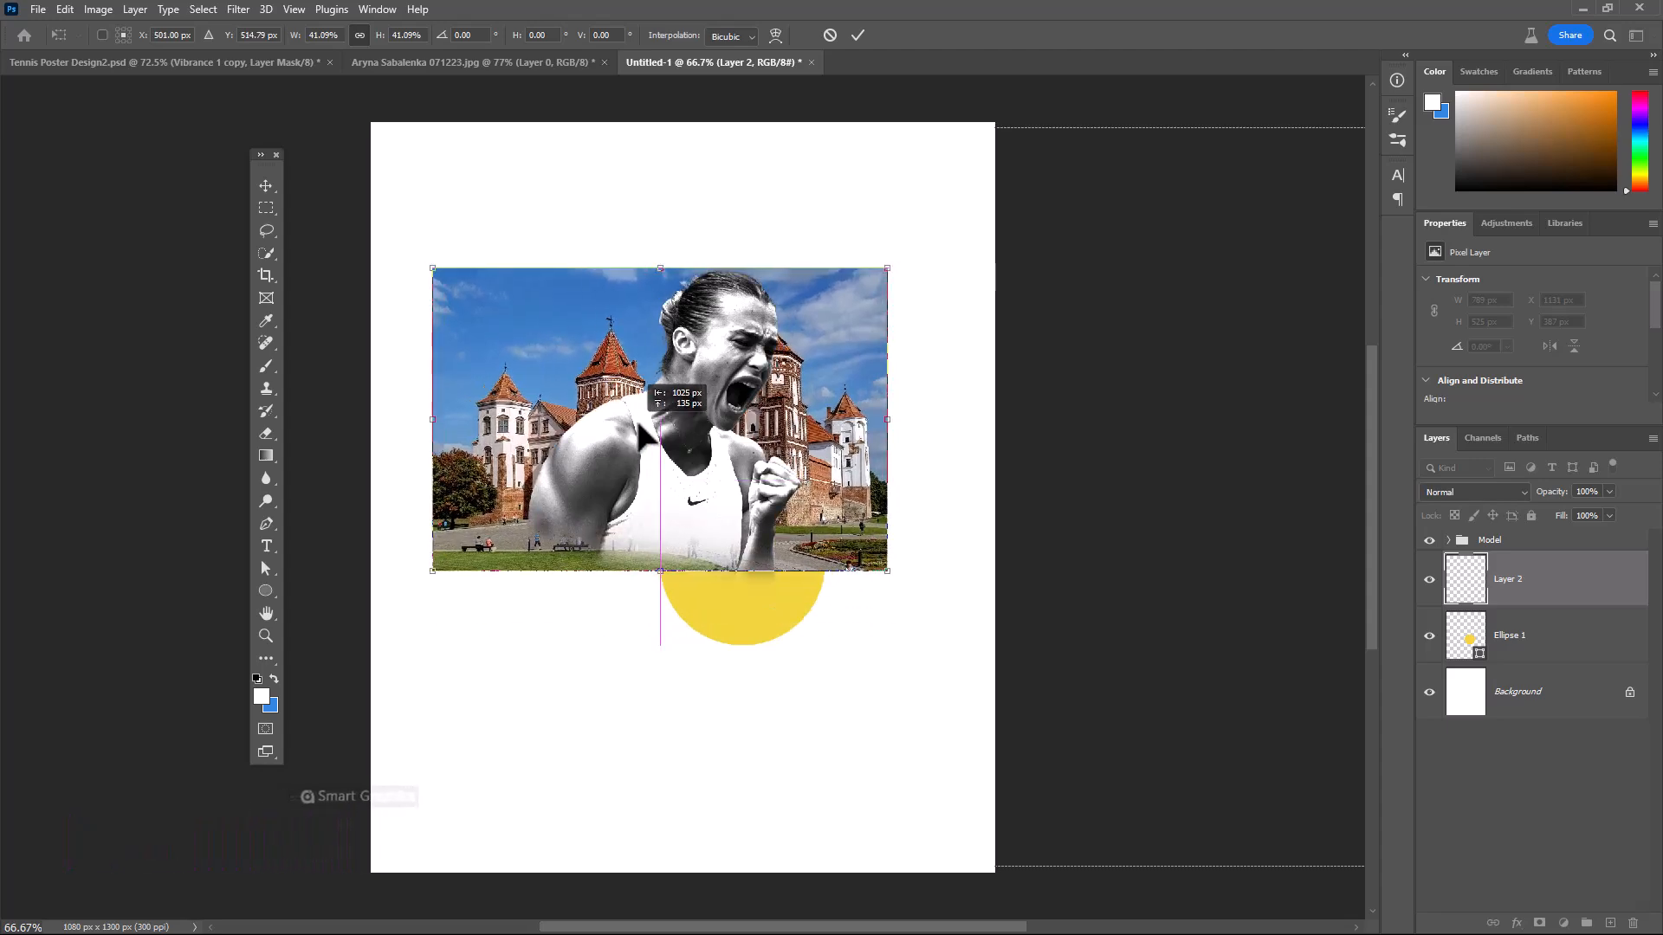
pyautogui.press('Return')
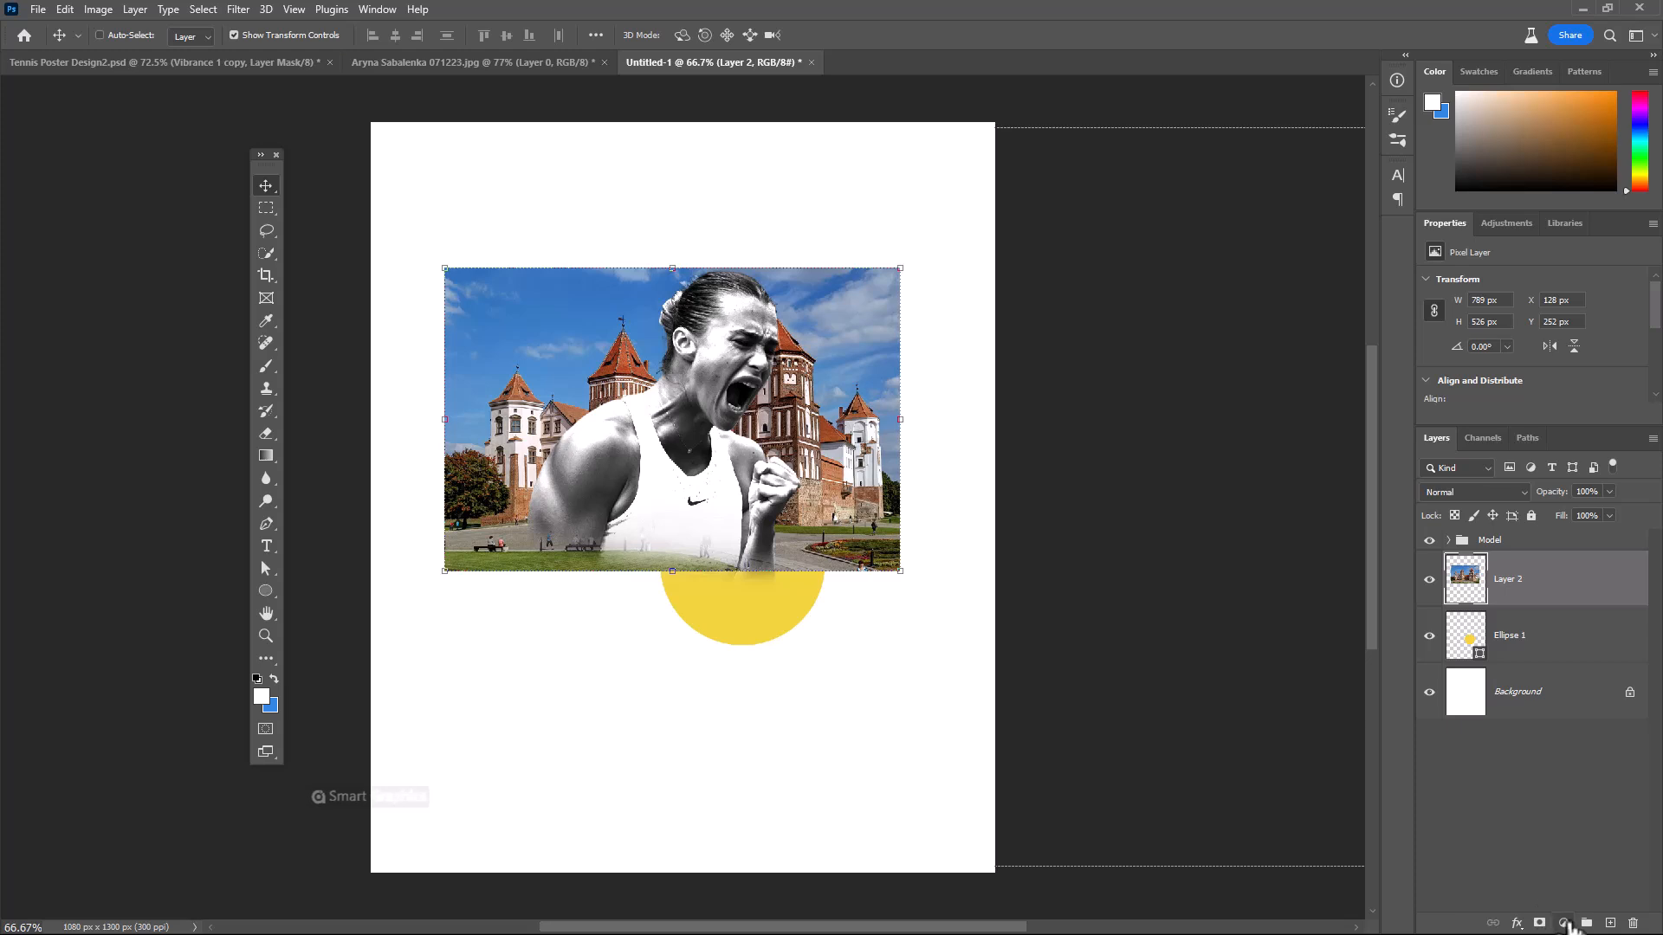
# Add a layer mask to the castle photo and fade out its edges with a large soft black brush of about 316 px
pyautogui.click(1539, 924)
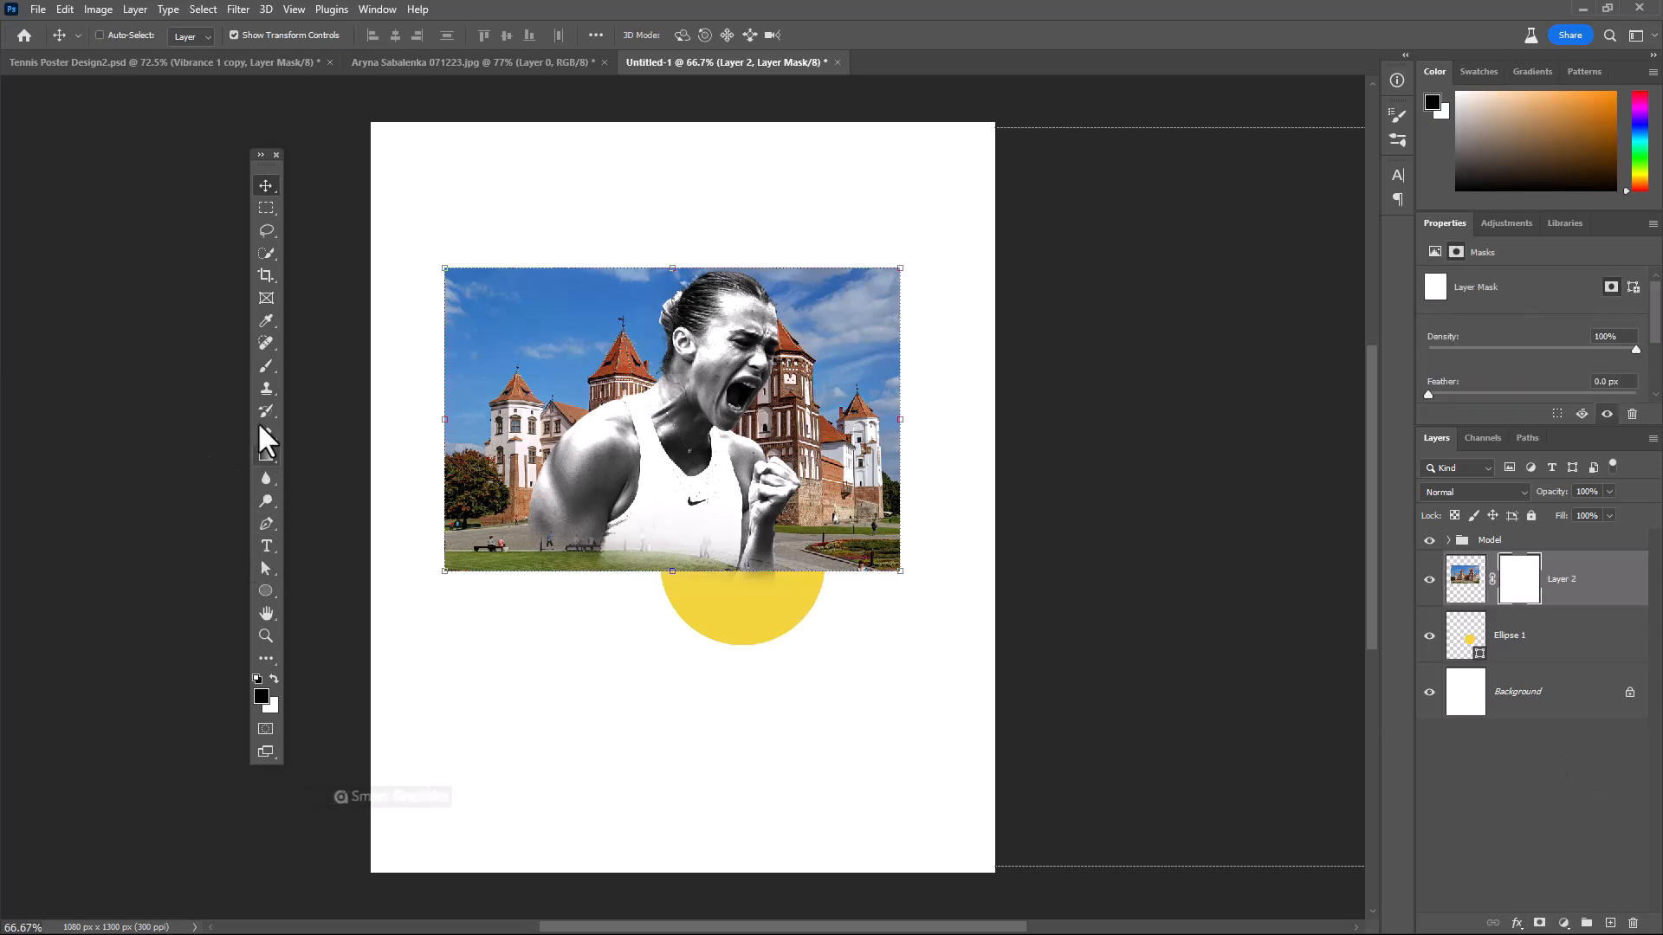
pyautogui.click(266, 366)
pyautogui.press(']')
pyautogui.press(']')
pyautogui.press(']')
pyautogui.press(']')
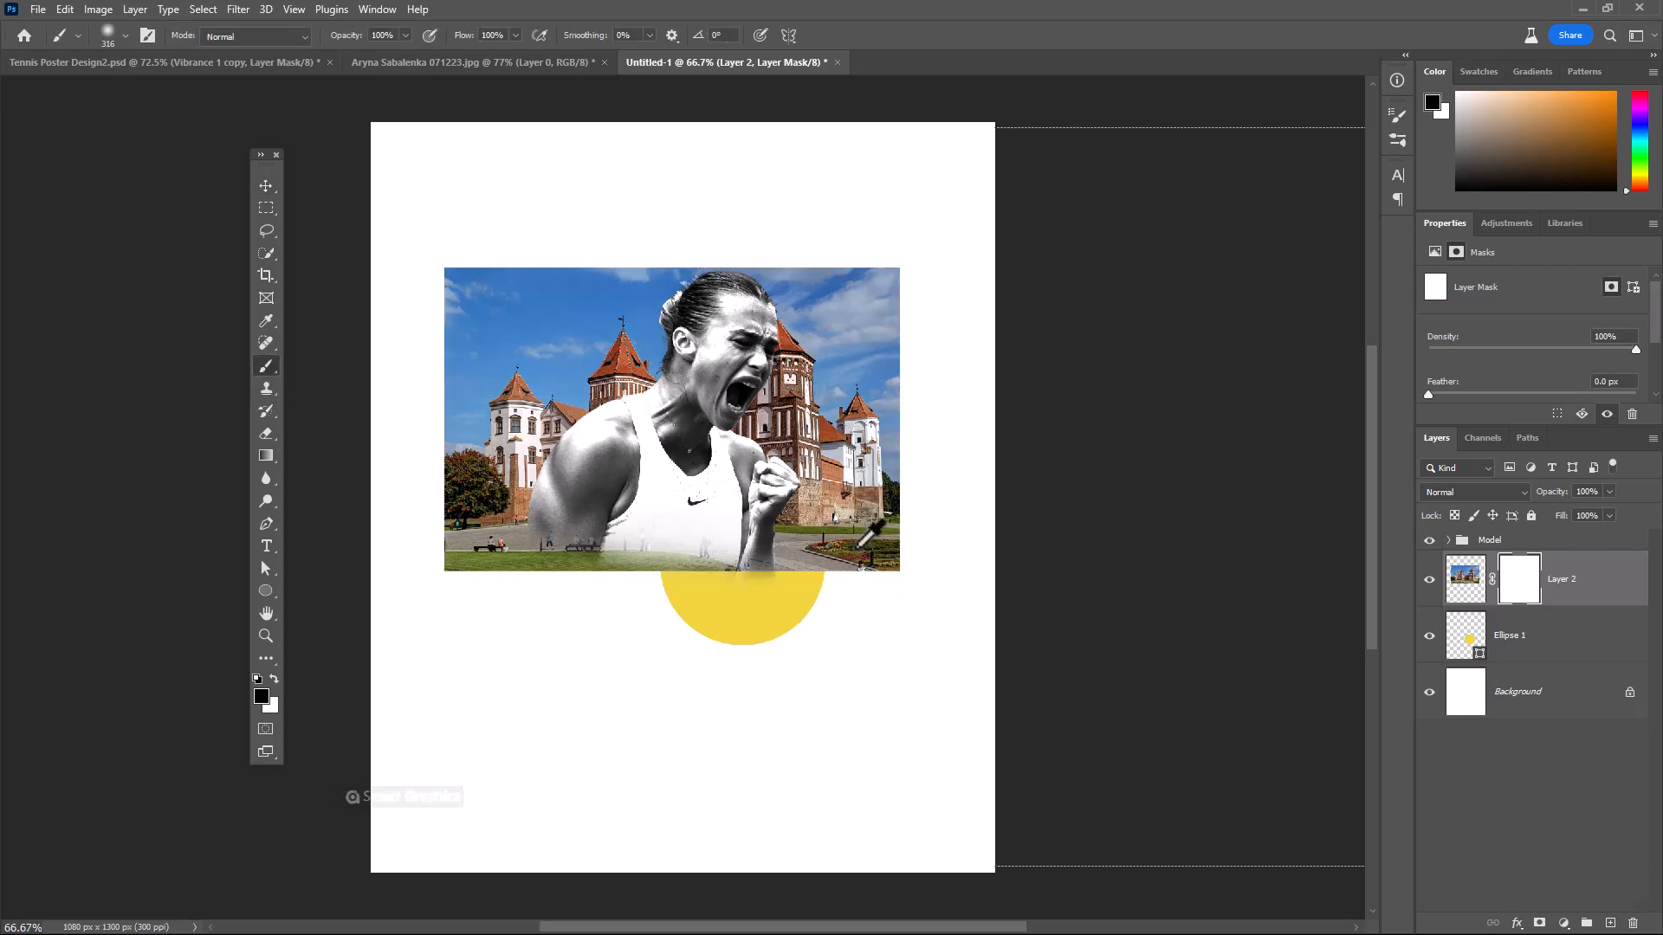
pyautogui.moveTo(714, 585)
pyautogui.mouseDown()
pyautogui.moveTo(869, 519)
pyautogui.moveTo(891, 335)
pyautogui.moveTo(613, 230)
pyautogui.moveTo(434, 508)
pyautogui.moveTo(485, 518)
pyautogui.moveTo(465, 401)
pyautogui.moveTo(854, 260)
pyautogui.mouseUp()
# Clip a Black & White adjustment layer to the castle photo and lower the photo layer's opacity to about 21%
pyautogui.click(1564, 921)
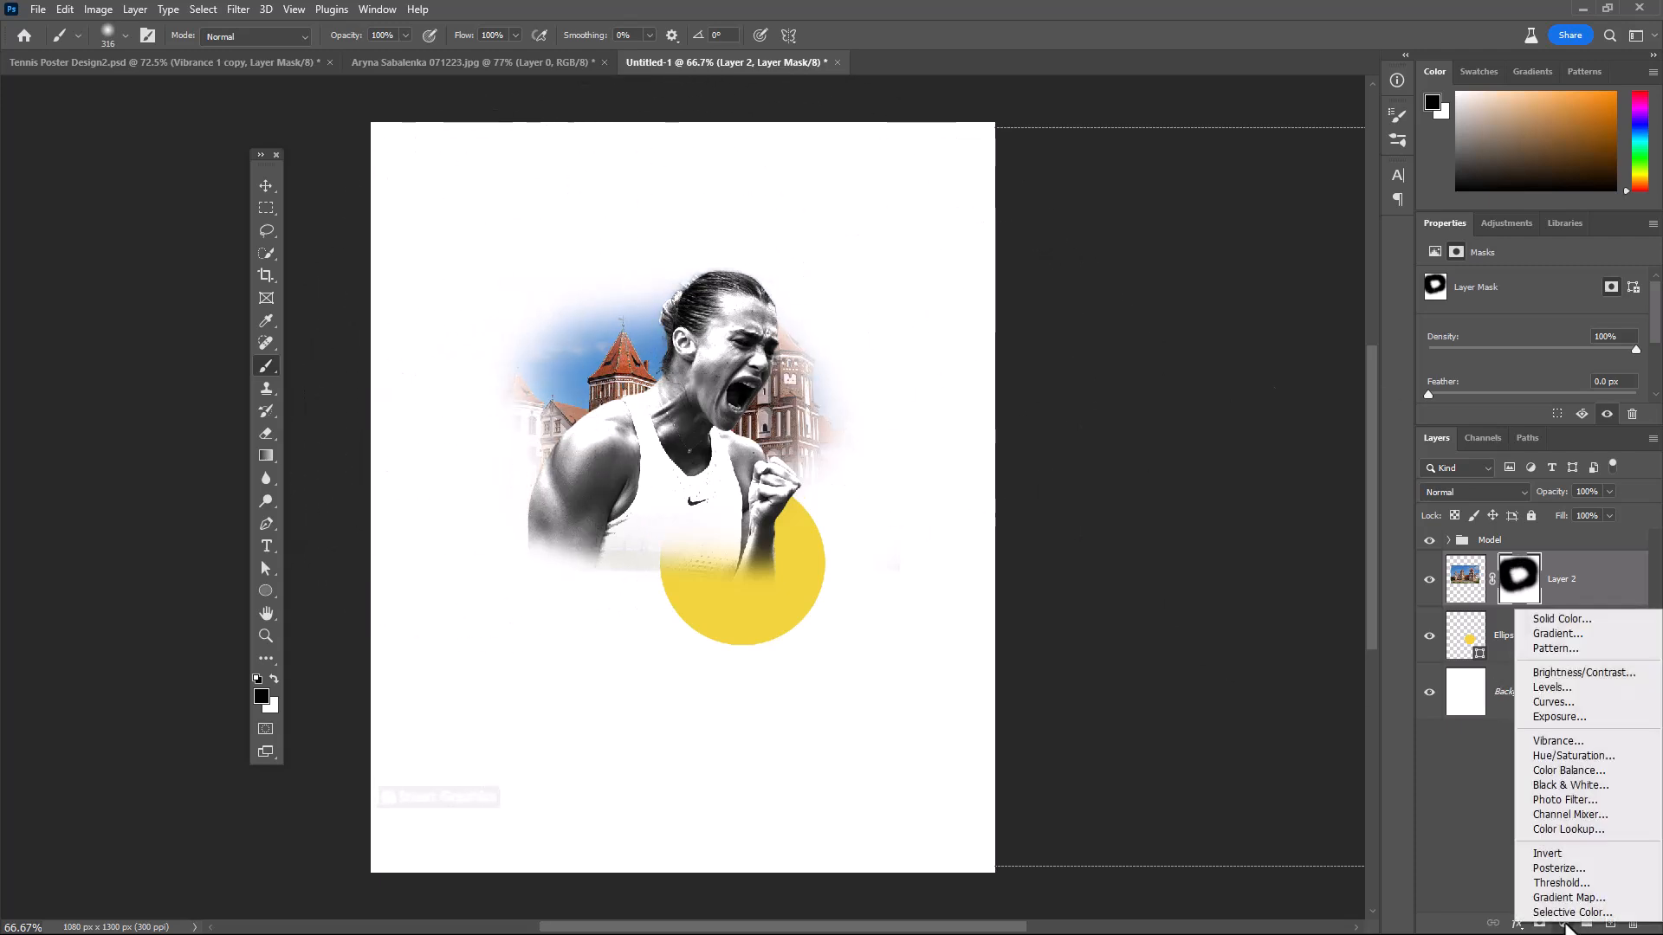
pyautogui.click(1569, 792)
pyautogui.moveTo(1551, 693); pyautogui.dragTo(1582, 597)
pyautogui.keyDown('alt'); pyautogui.click(1581, 598); pyautogui.keyUp('alt')
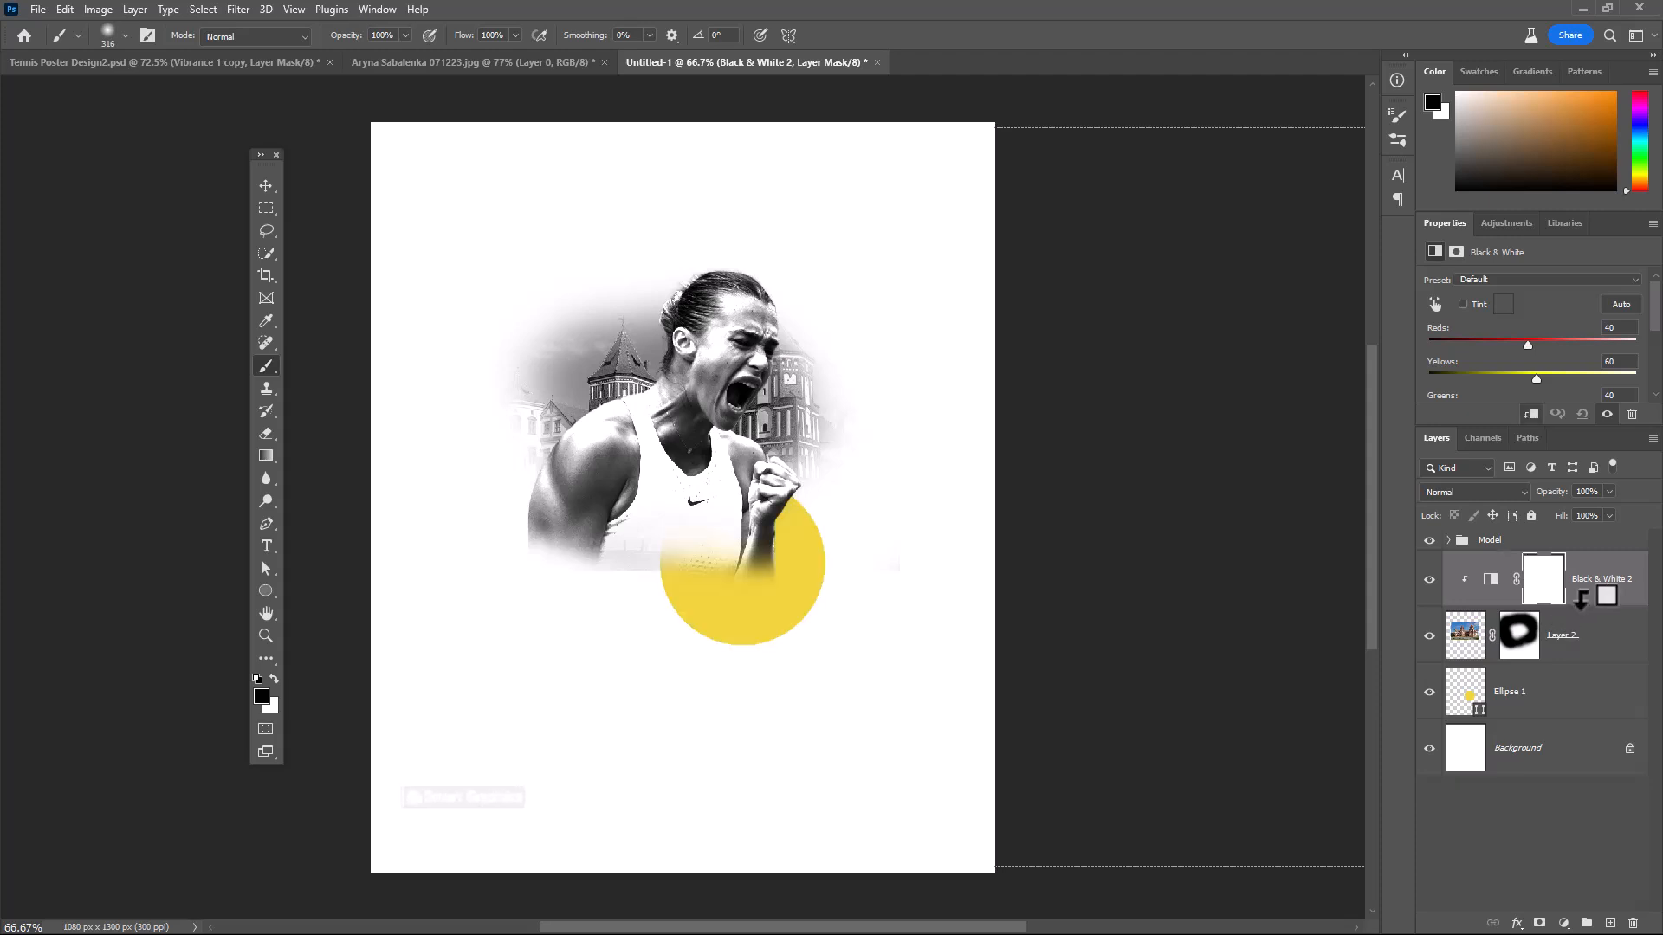
pyautogui.click(1576, 641)
pyautogui.moveTo(1553, 491); pyautogui.dragTo(1484, 502)
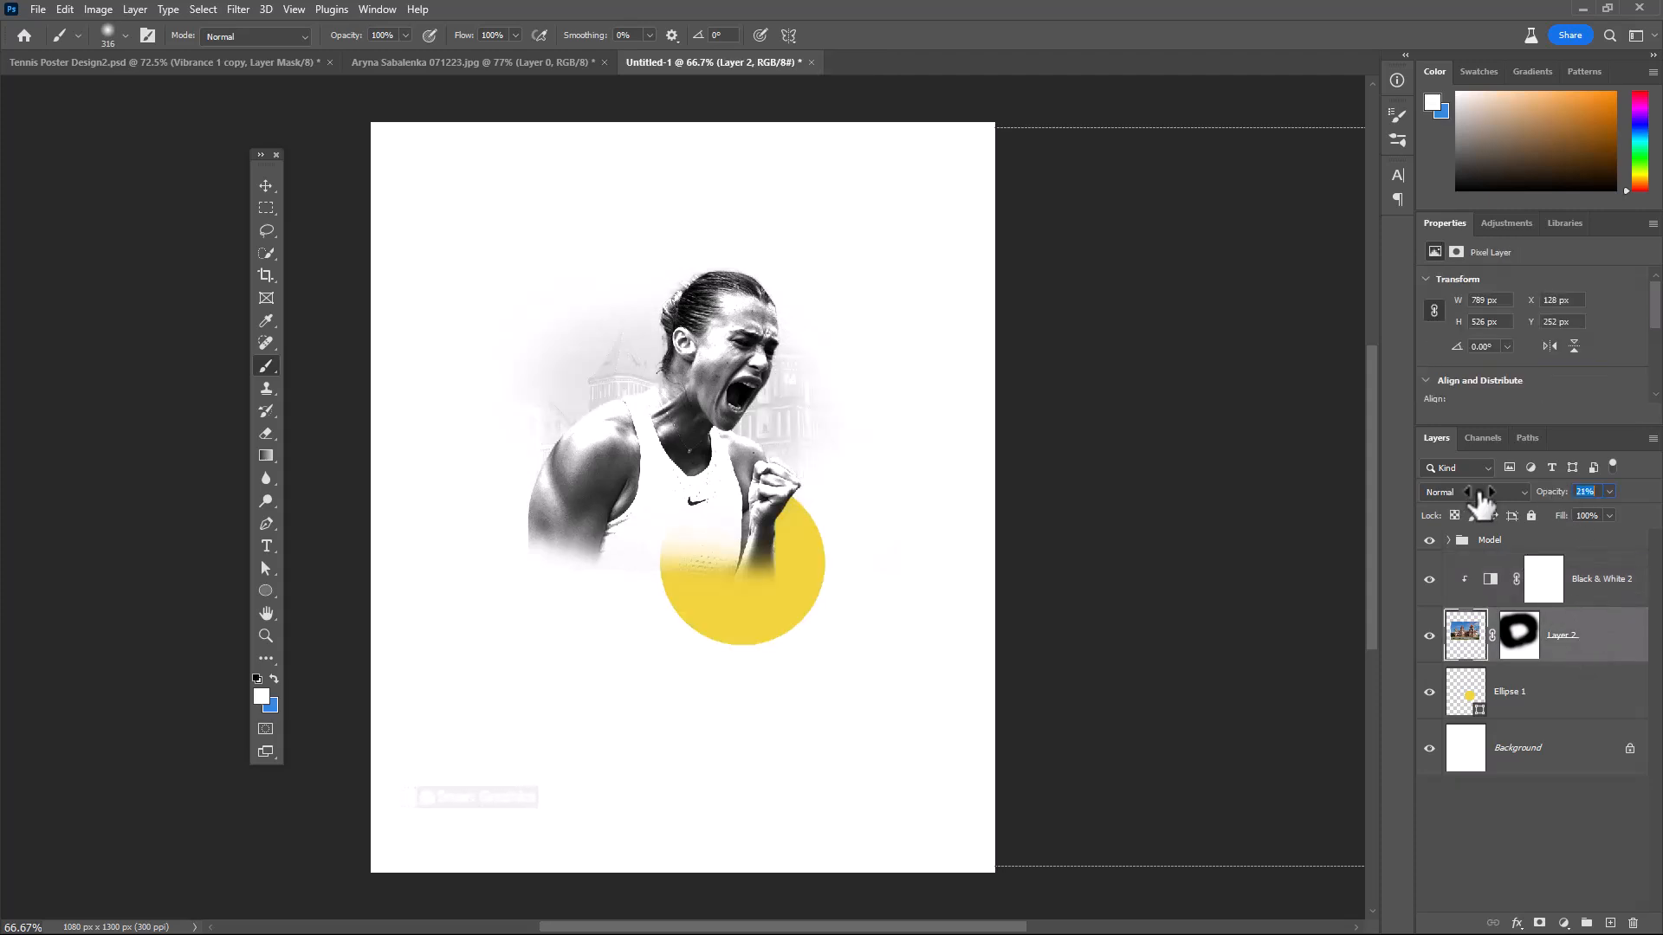
# Group the yellow circle, the castle photo and its Black & White adjustment, and name the group bg
pyautogui.click(1594, 679)
pyautogui.keyDown('shift'); pyautogui.click(1596, 594); pyautogui.keyUp('shift')
pyautogui.hotkey('ctrl', 'g')
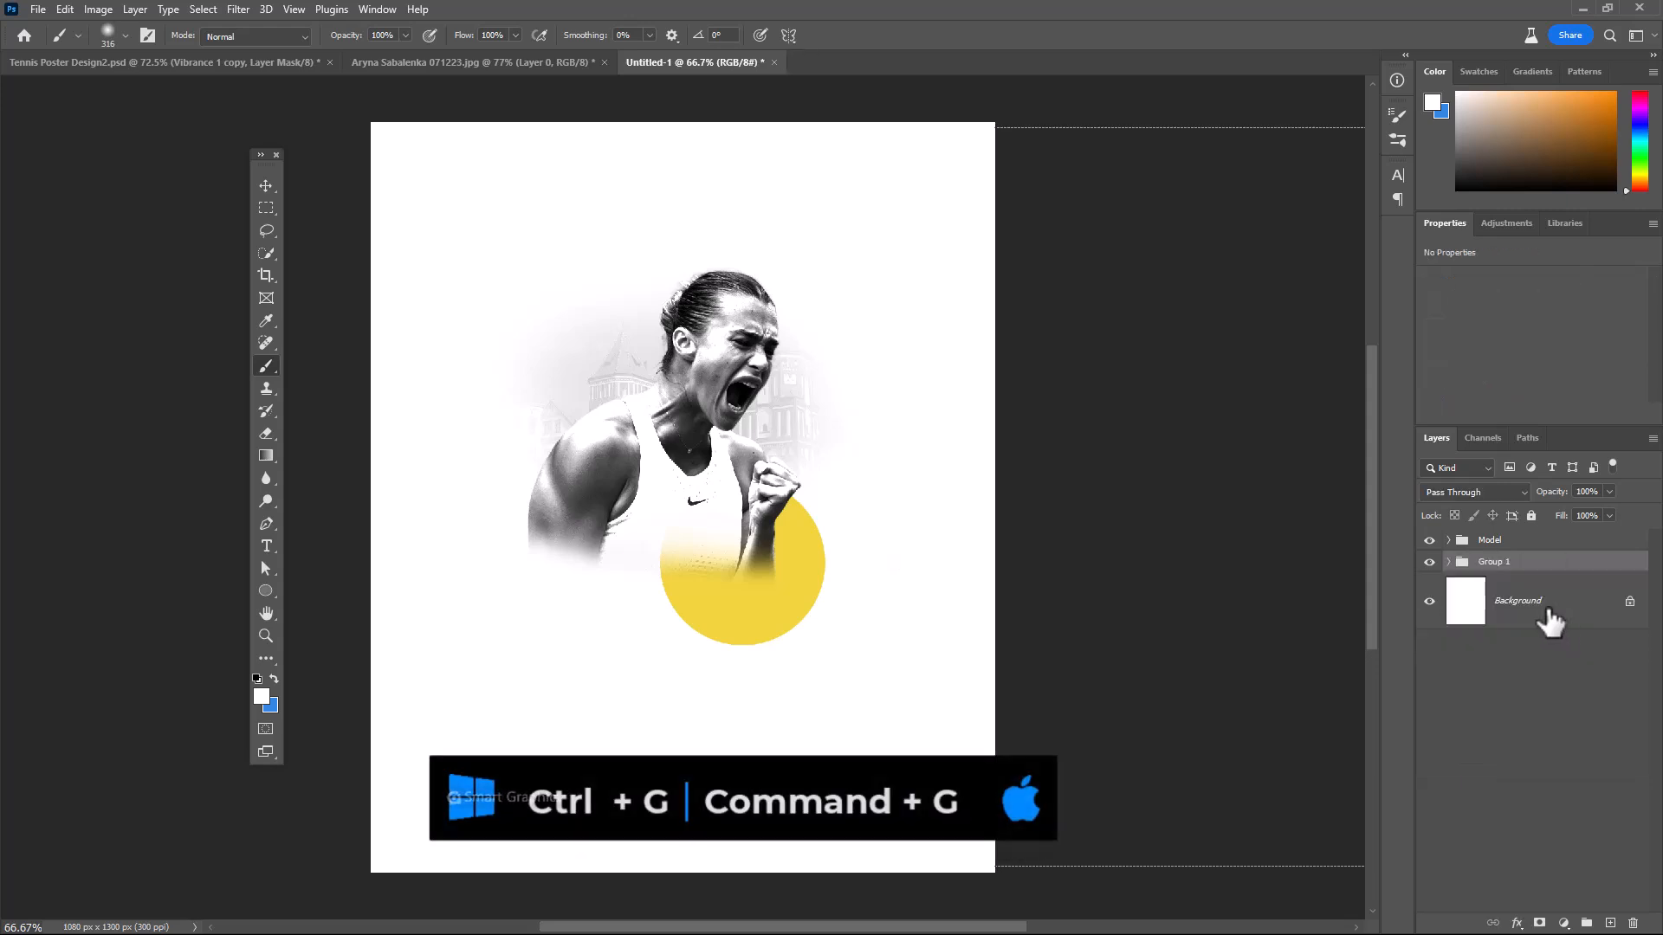
pyautogui.doubleClick(1494, 563)
pyautogui.write('b')
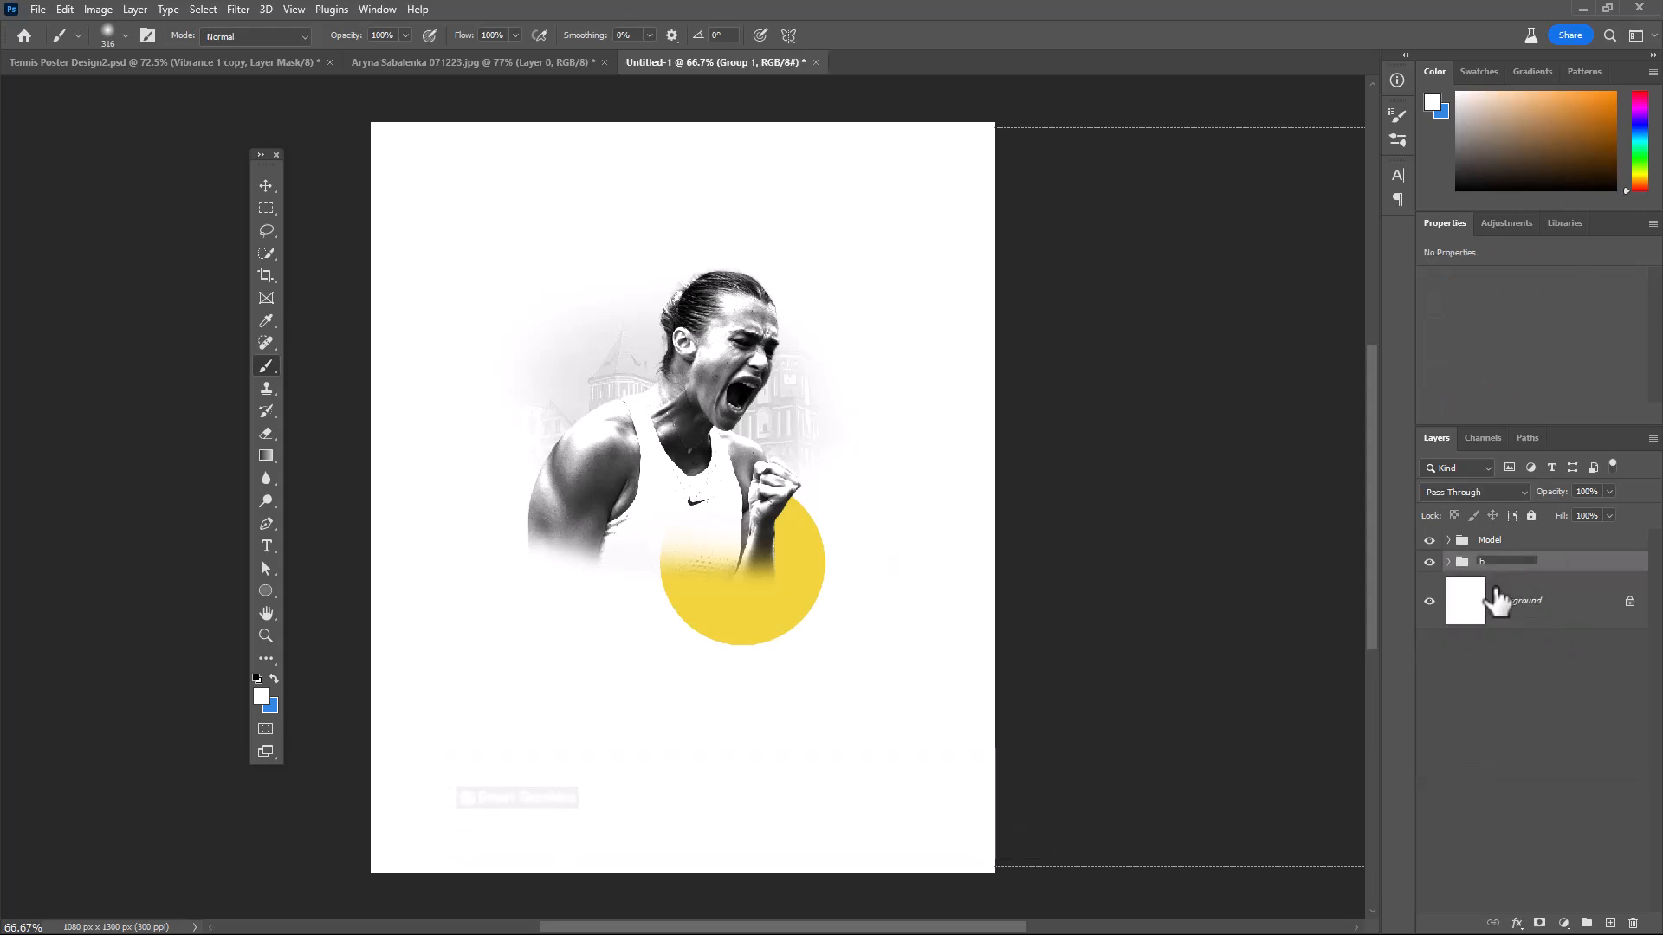
pyautogui.write('g')
pyautogui.press('Return')
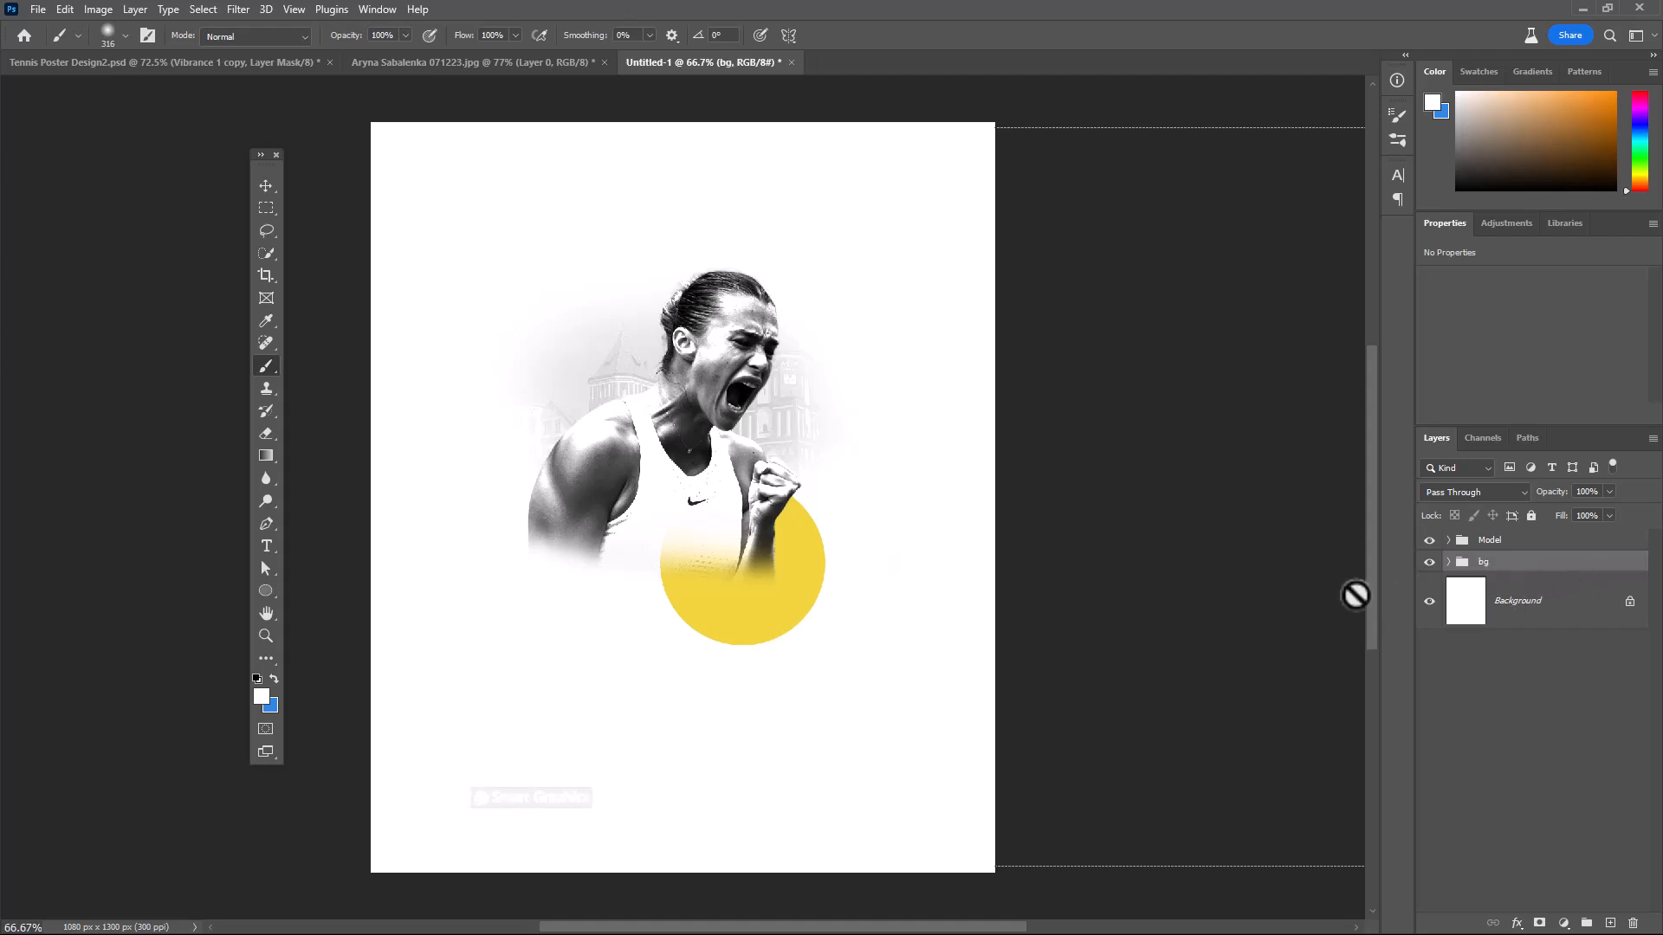
# Add the text SABALENKA in 18 pt Black mud across the player's chest, above the Model group
pyautogui.click(1548, 540)
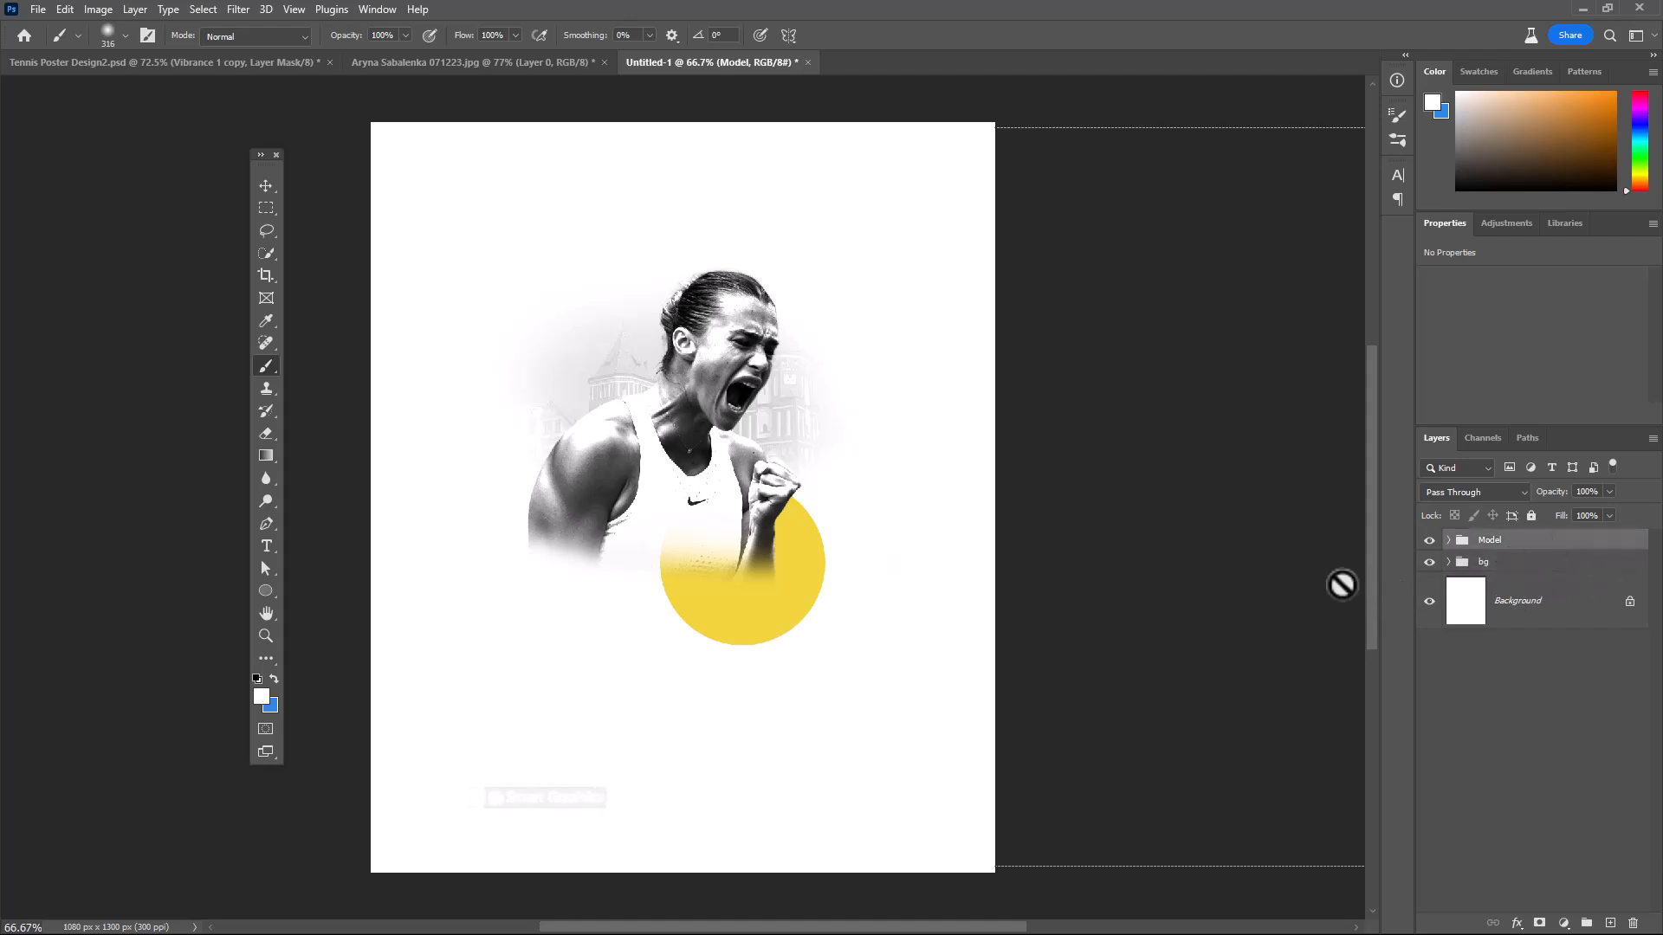
pyautogui.click(266, 546)
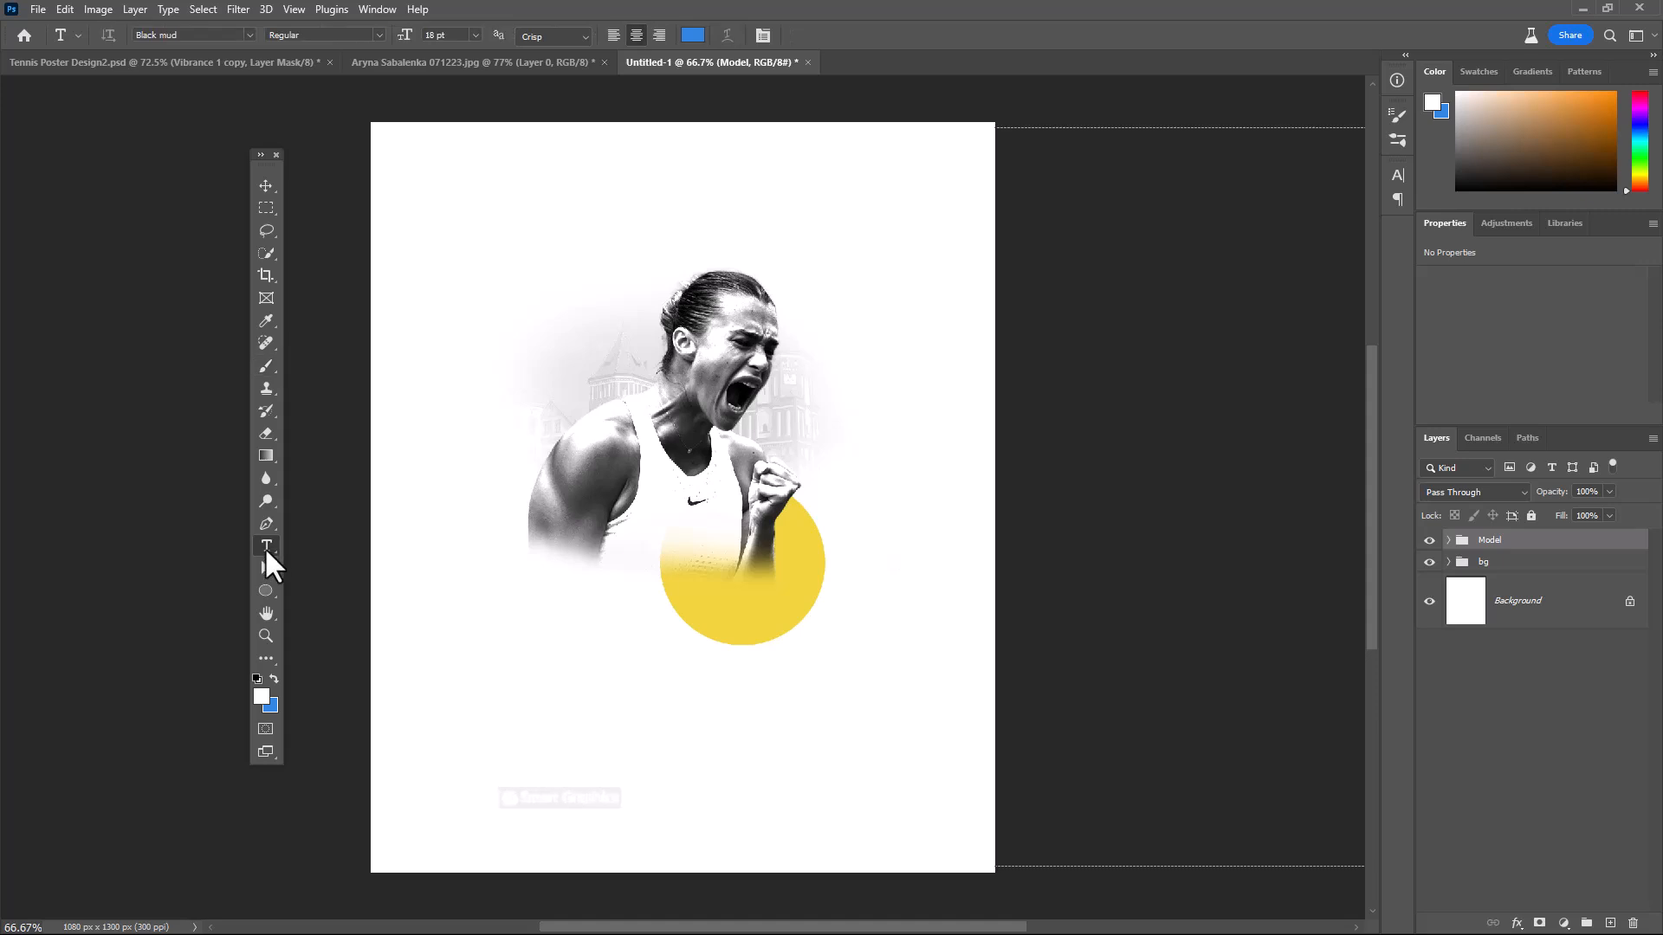
pyautogui.doubleClick(228, 33)
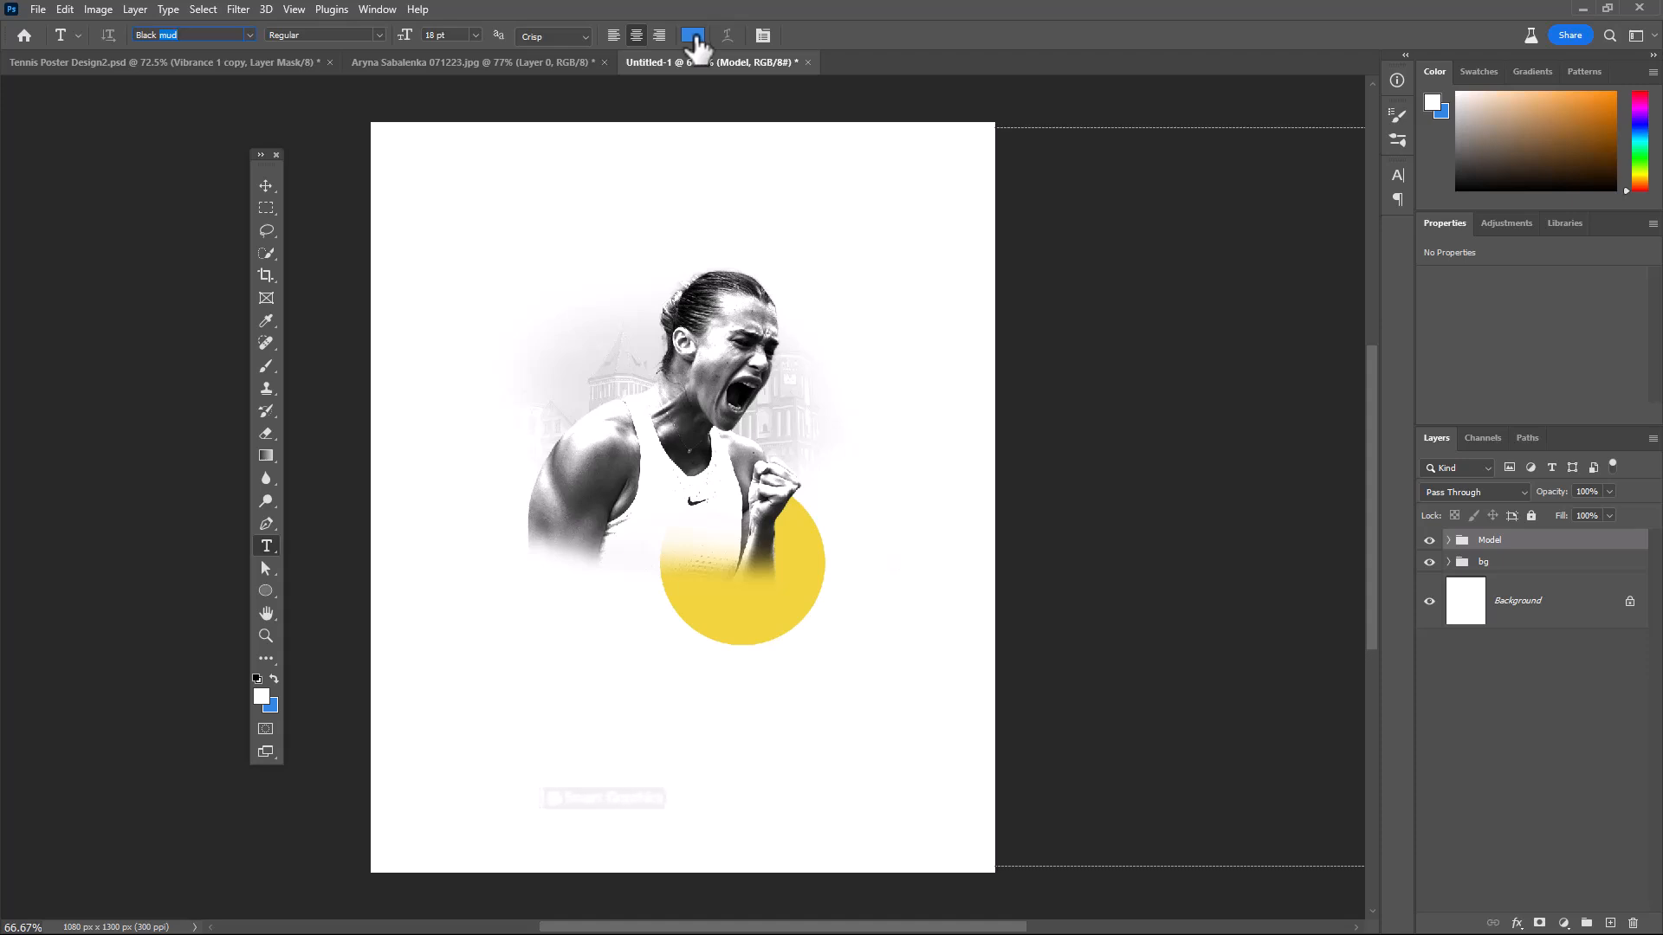
pyautogui.click(697, 465)
pyautogui.write('S')
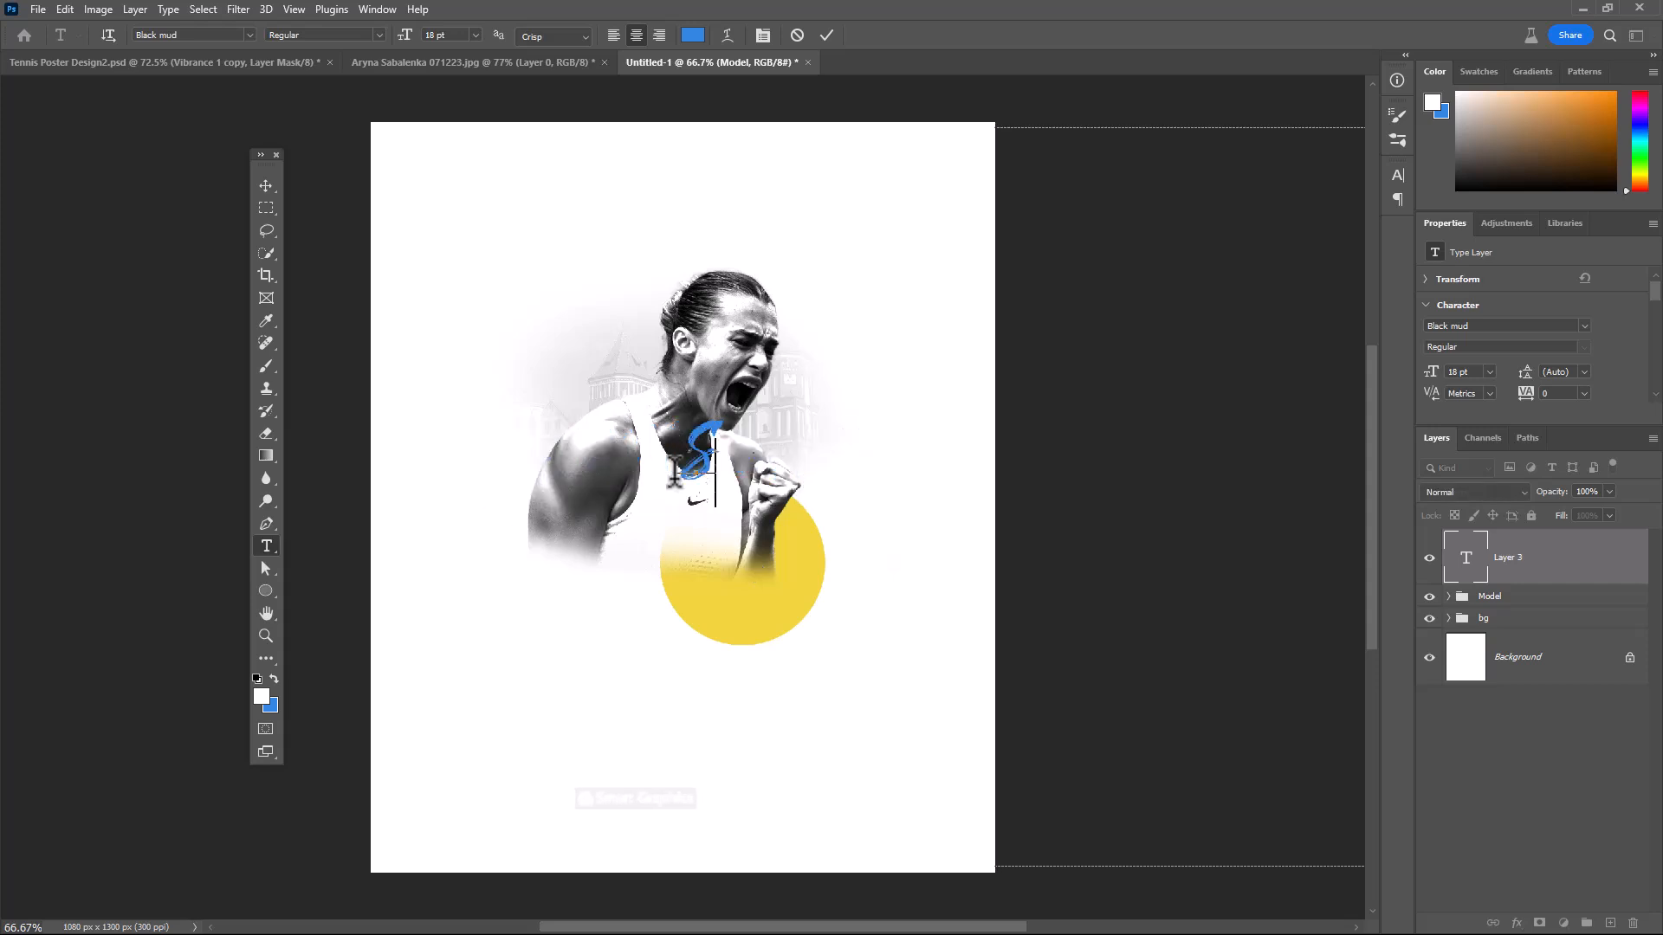
pyautogui.write('ABALENKA')
# Turn off All Caps for the Sabalenka text, set its size to 25 pt and move it down over the player's faded lower edge
pyautogui.hotkey('ctrl', 'a')
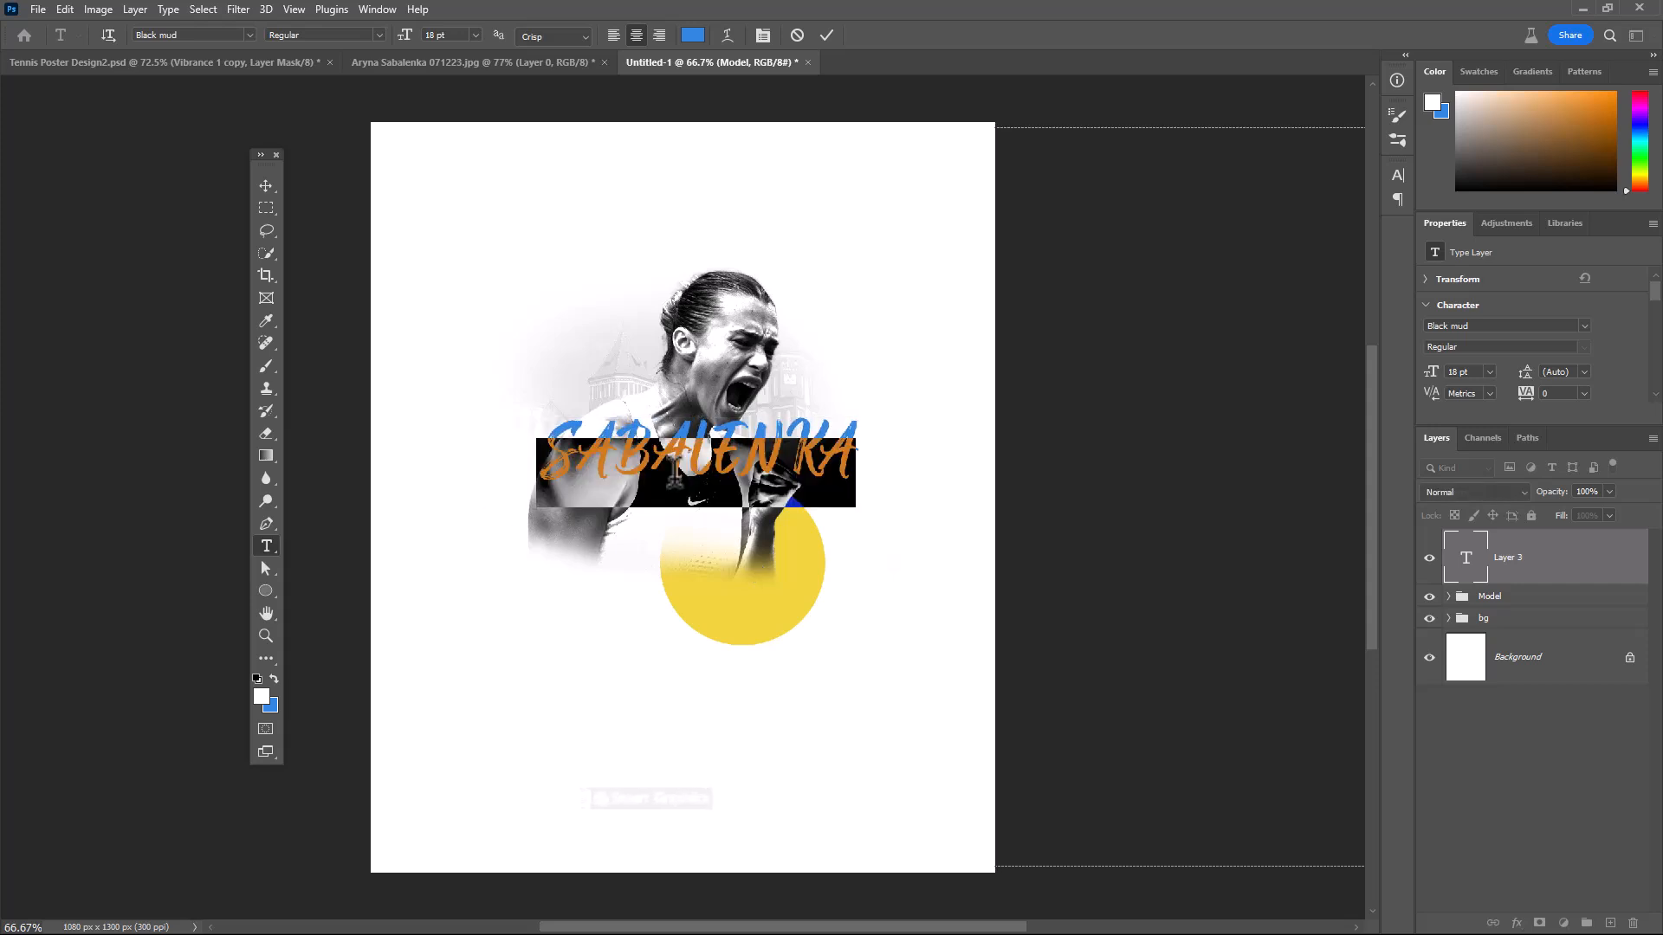
pyautogui.click(763, 33)
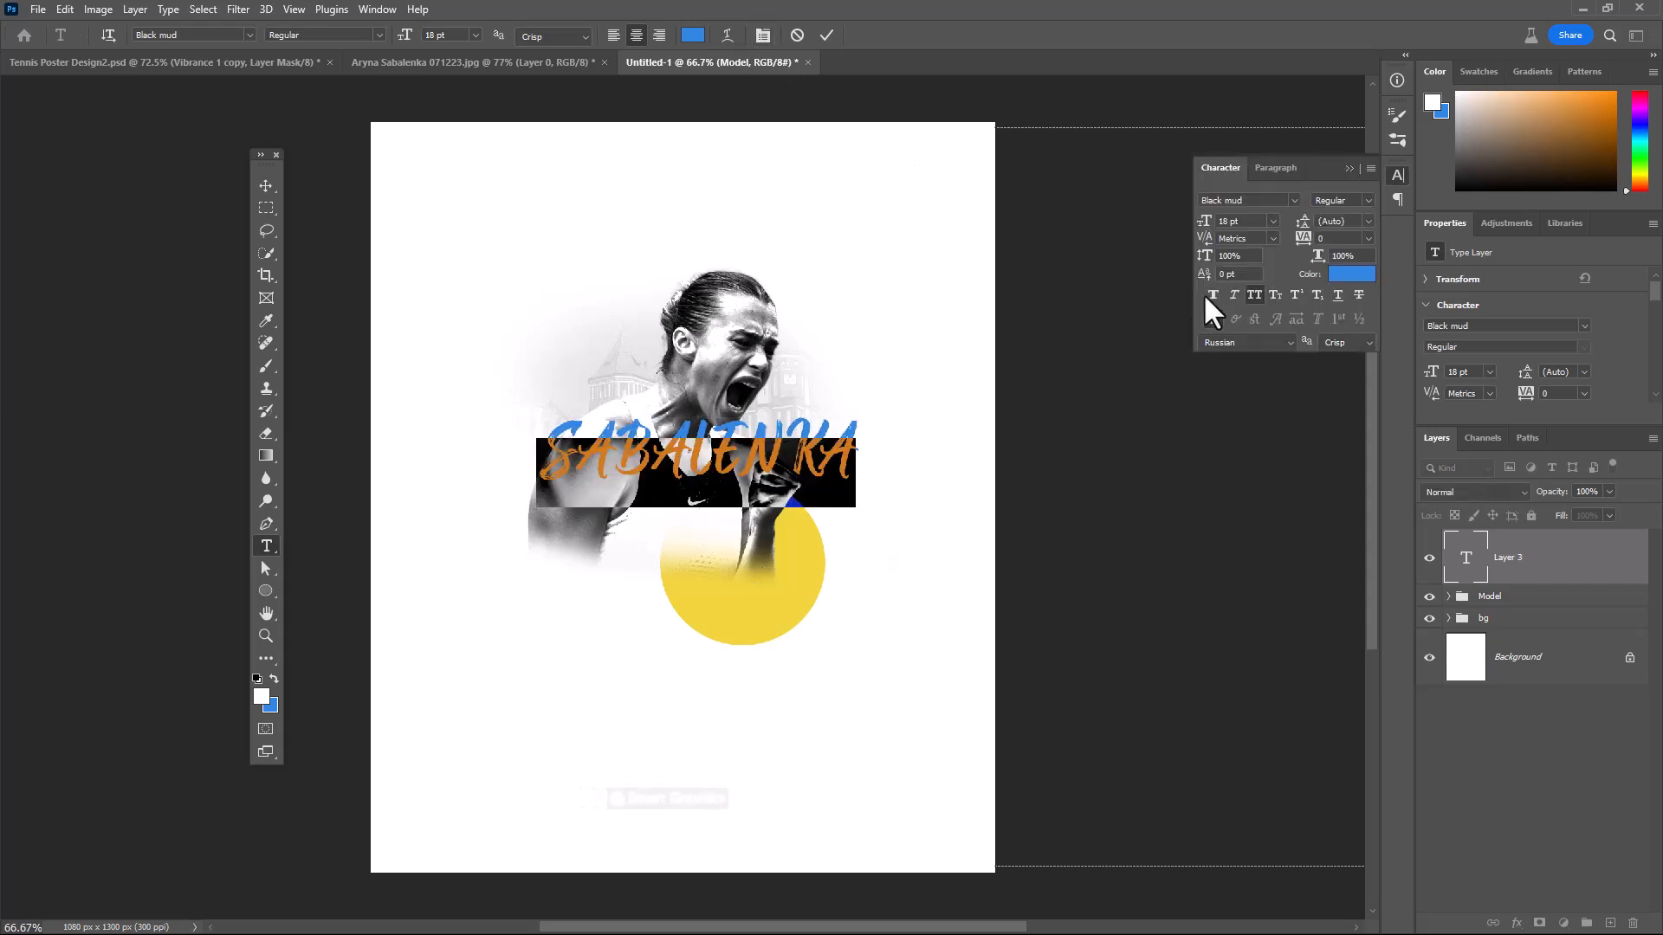
pyautogui.click(1253, 294)
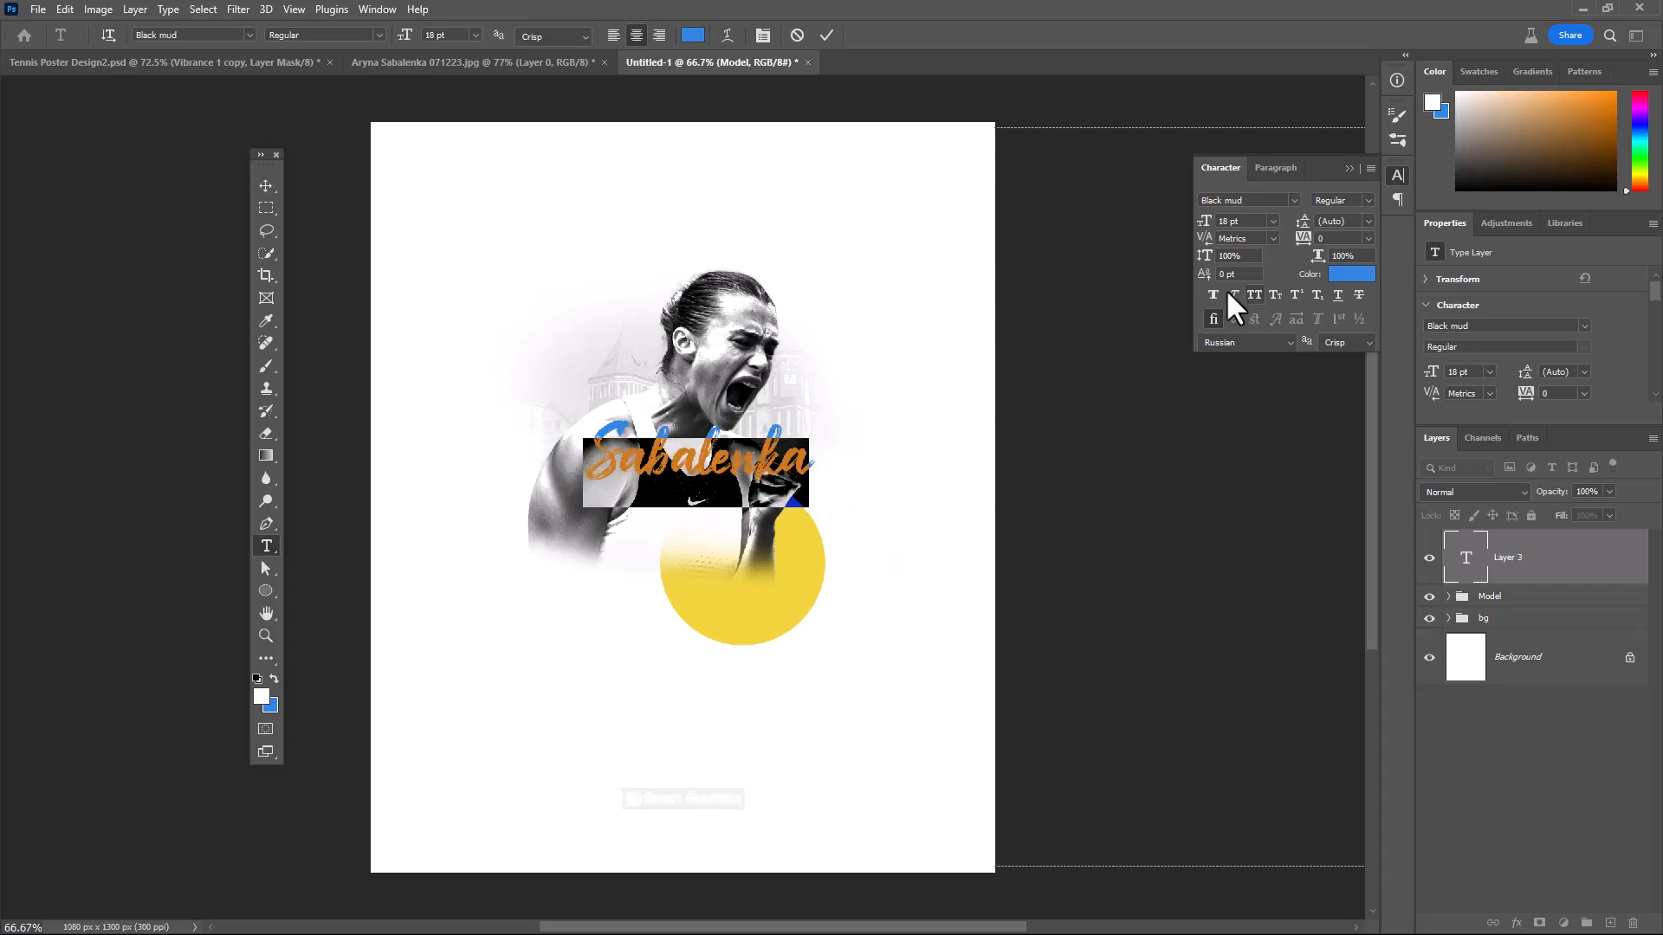
pyautogui.moveTo(1204, 227); pyautogui.dragTo(1217, 232)
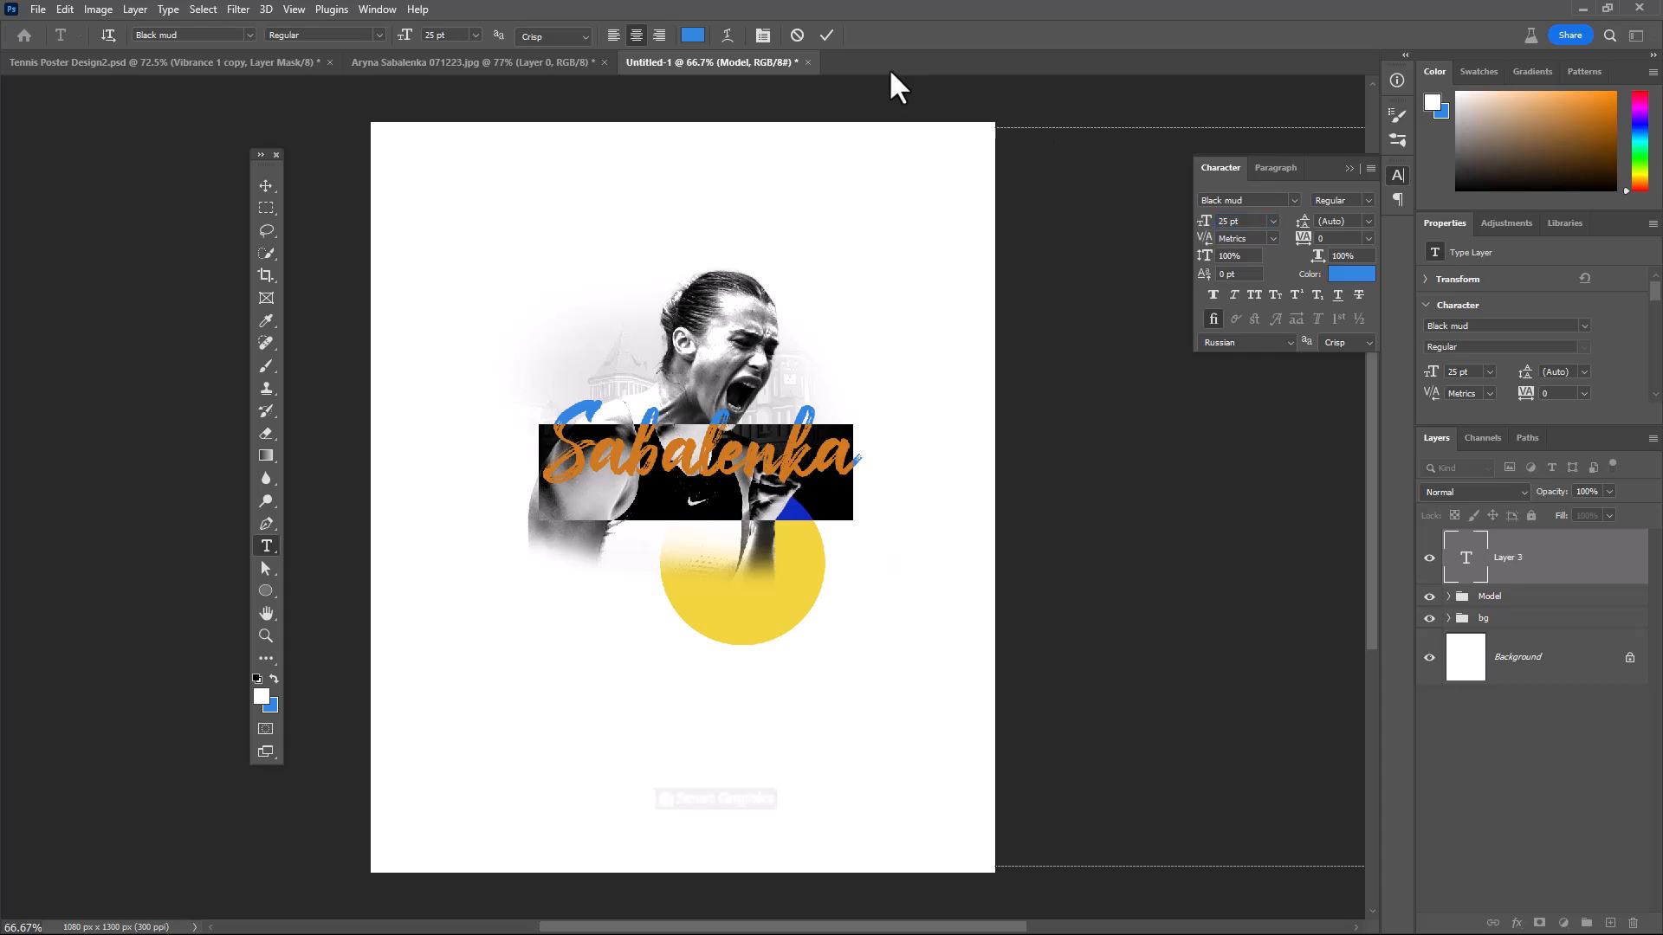
pyautogui.click(818, 35)
pyautogui.press('v')
pyautogui.moveTo(781, 469); pyautogui.dragTo(768, 540)
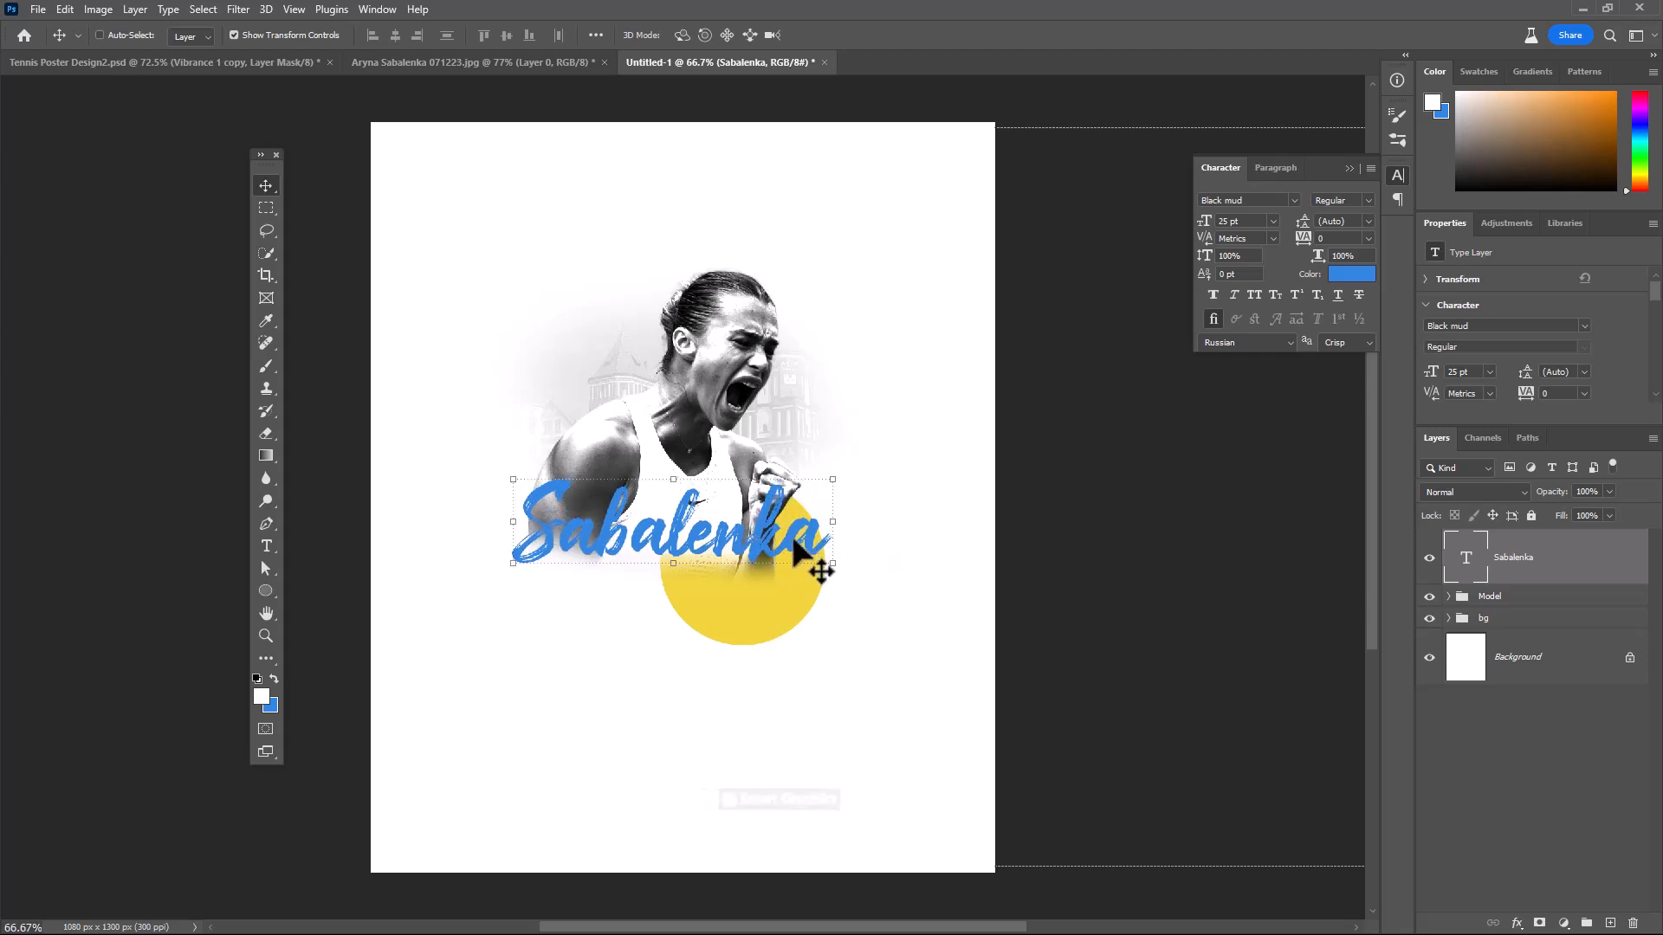
# Apply a reversed linear Gradient Overlay to the Sabalenka text from yellow d1c84d to green 20855a, at 90° and 59% scale
pyautogui.doubleClick(1598, 578)
pyautogui.moveTo(1248, 287); pyautogui.dragTo(1102, 208)
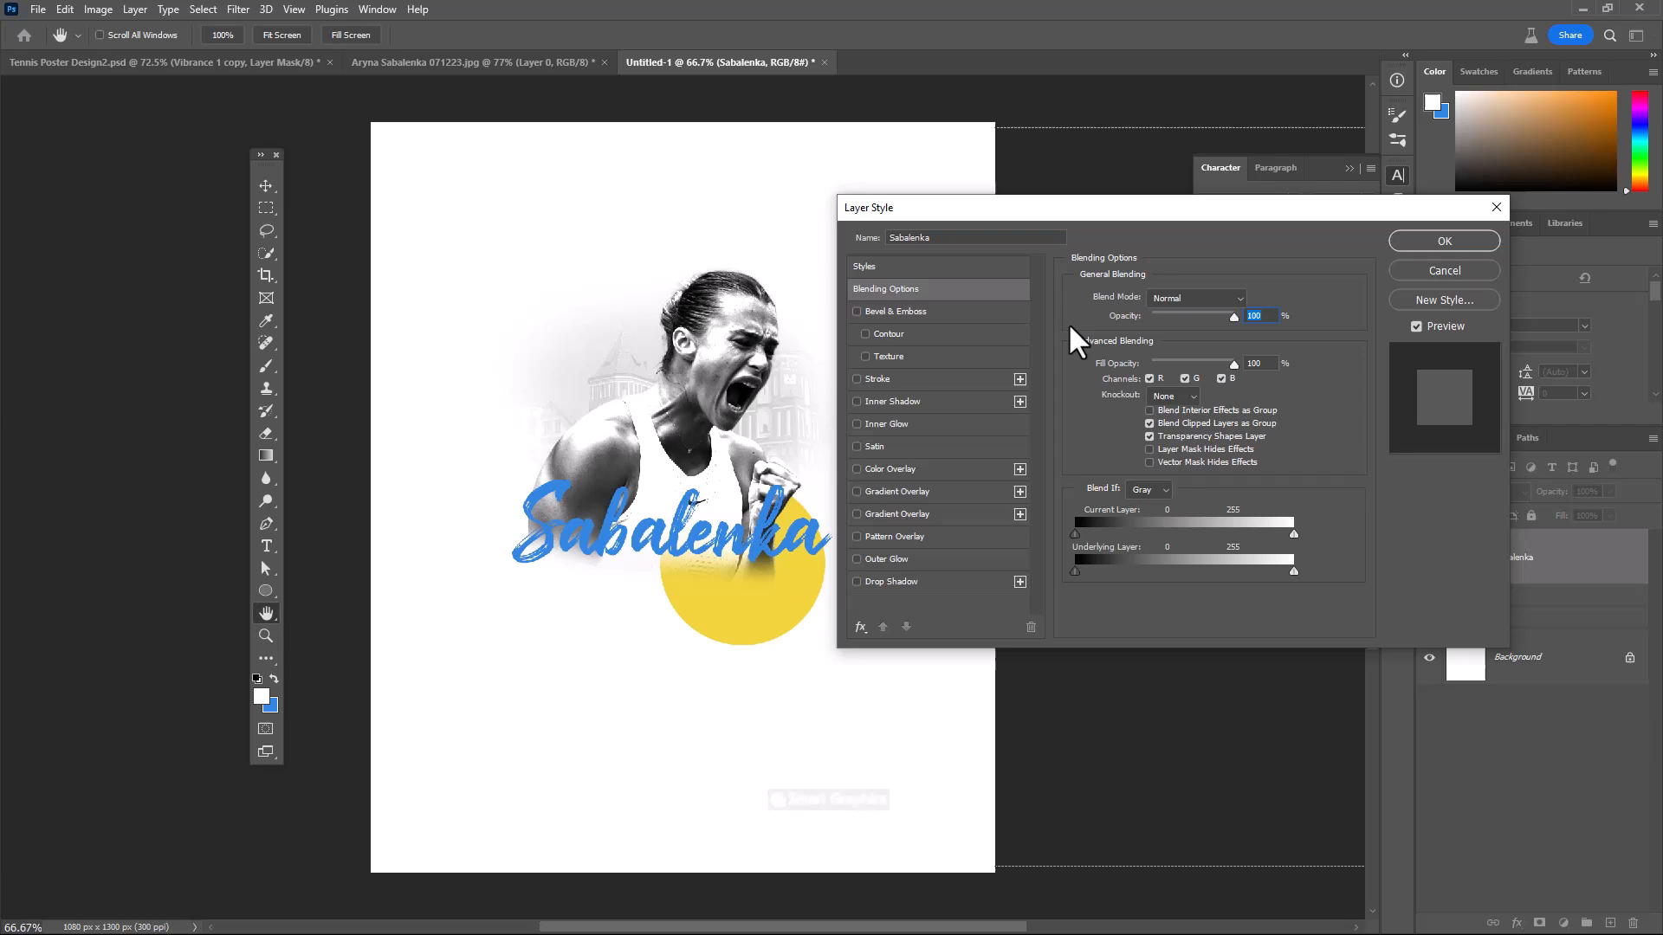
pyautogui.click(875, 491)
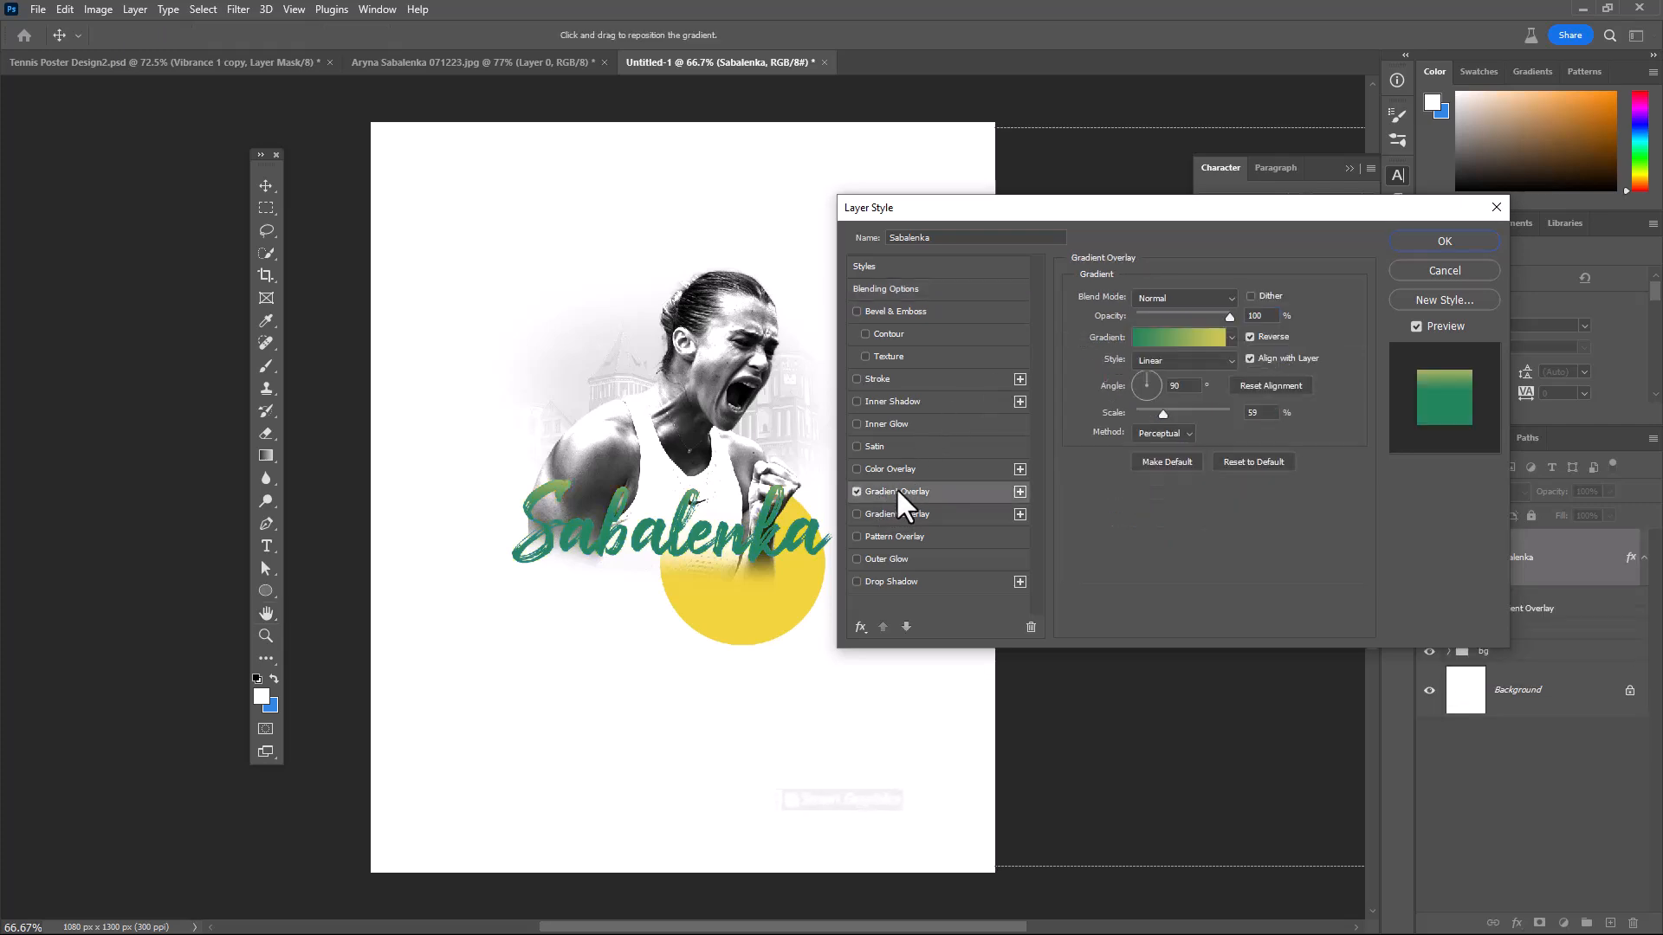
pyautogui.click(1178, 338)
pyautogui.doubleClick(823, 584)
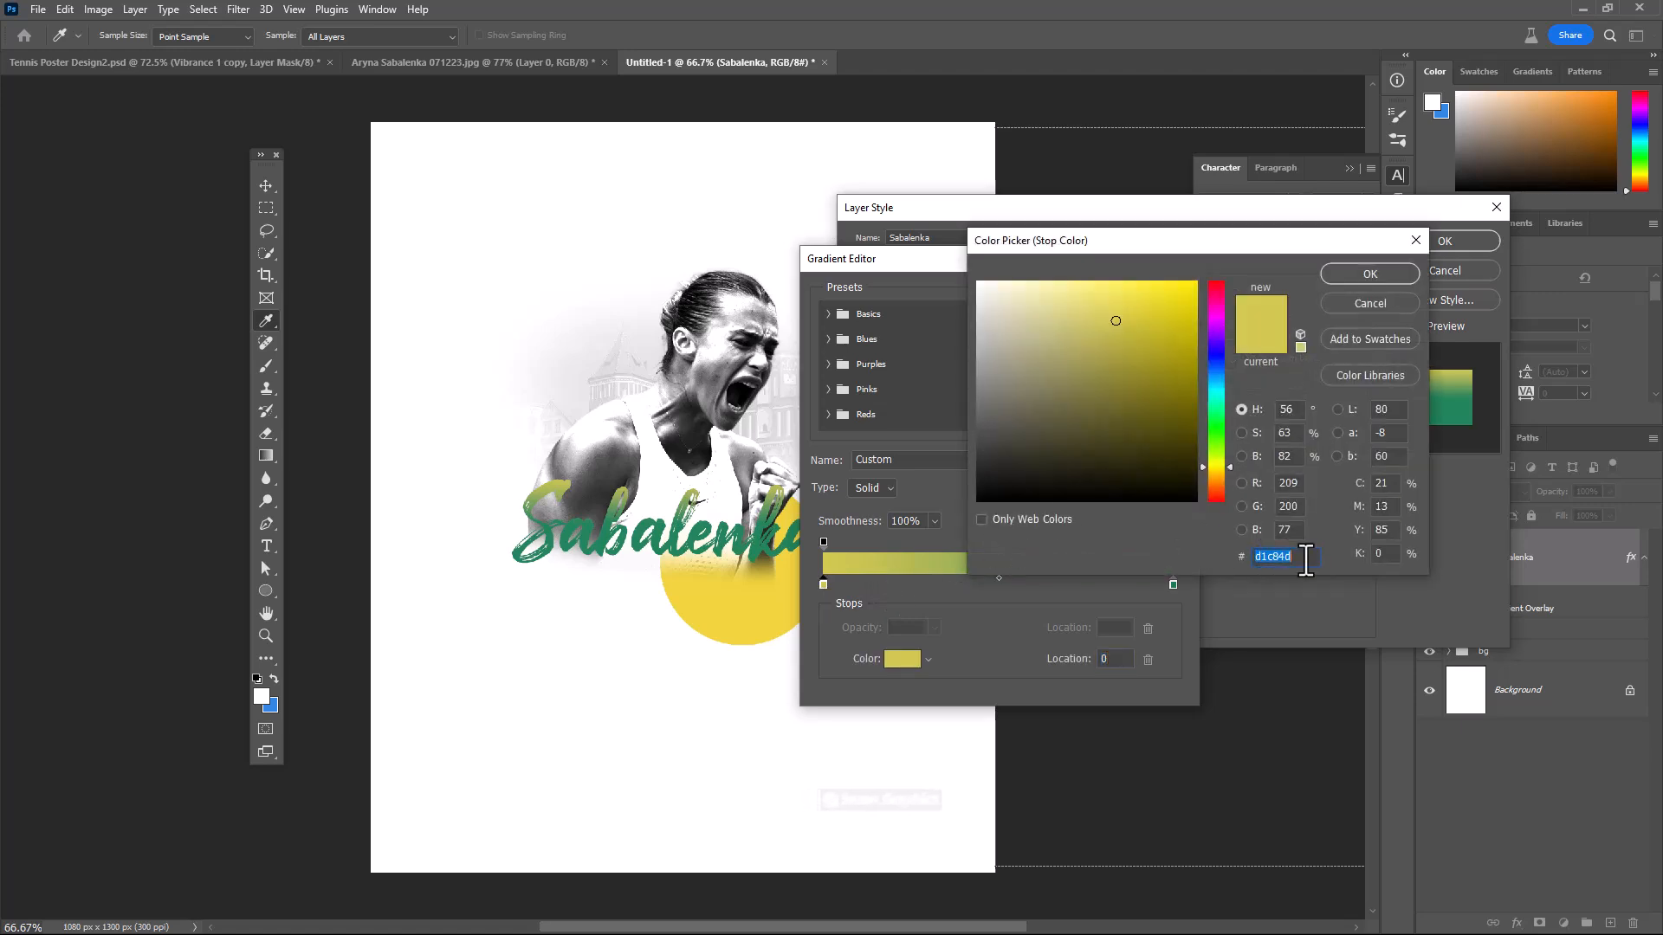
pyautogui.click(1371, 274)
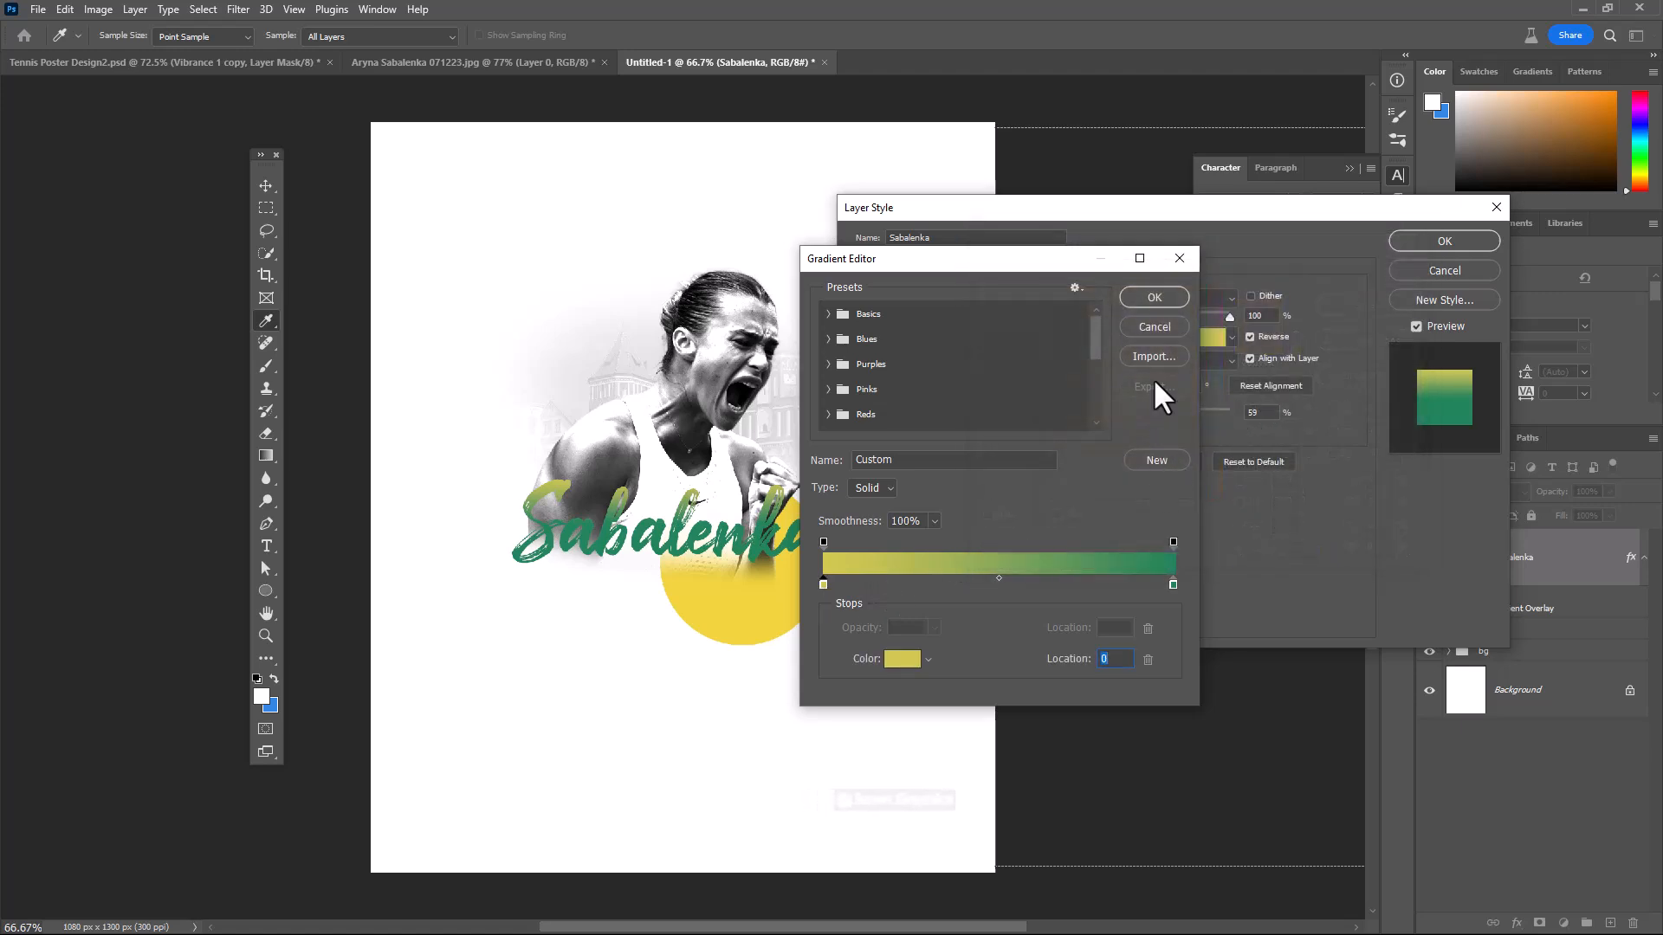
pyautogui.doubleClick(1172, 584)
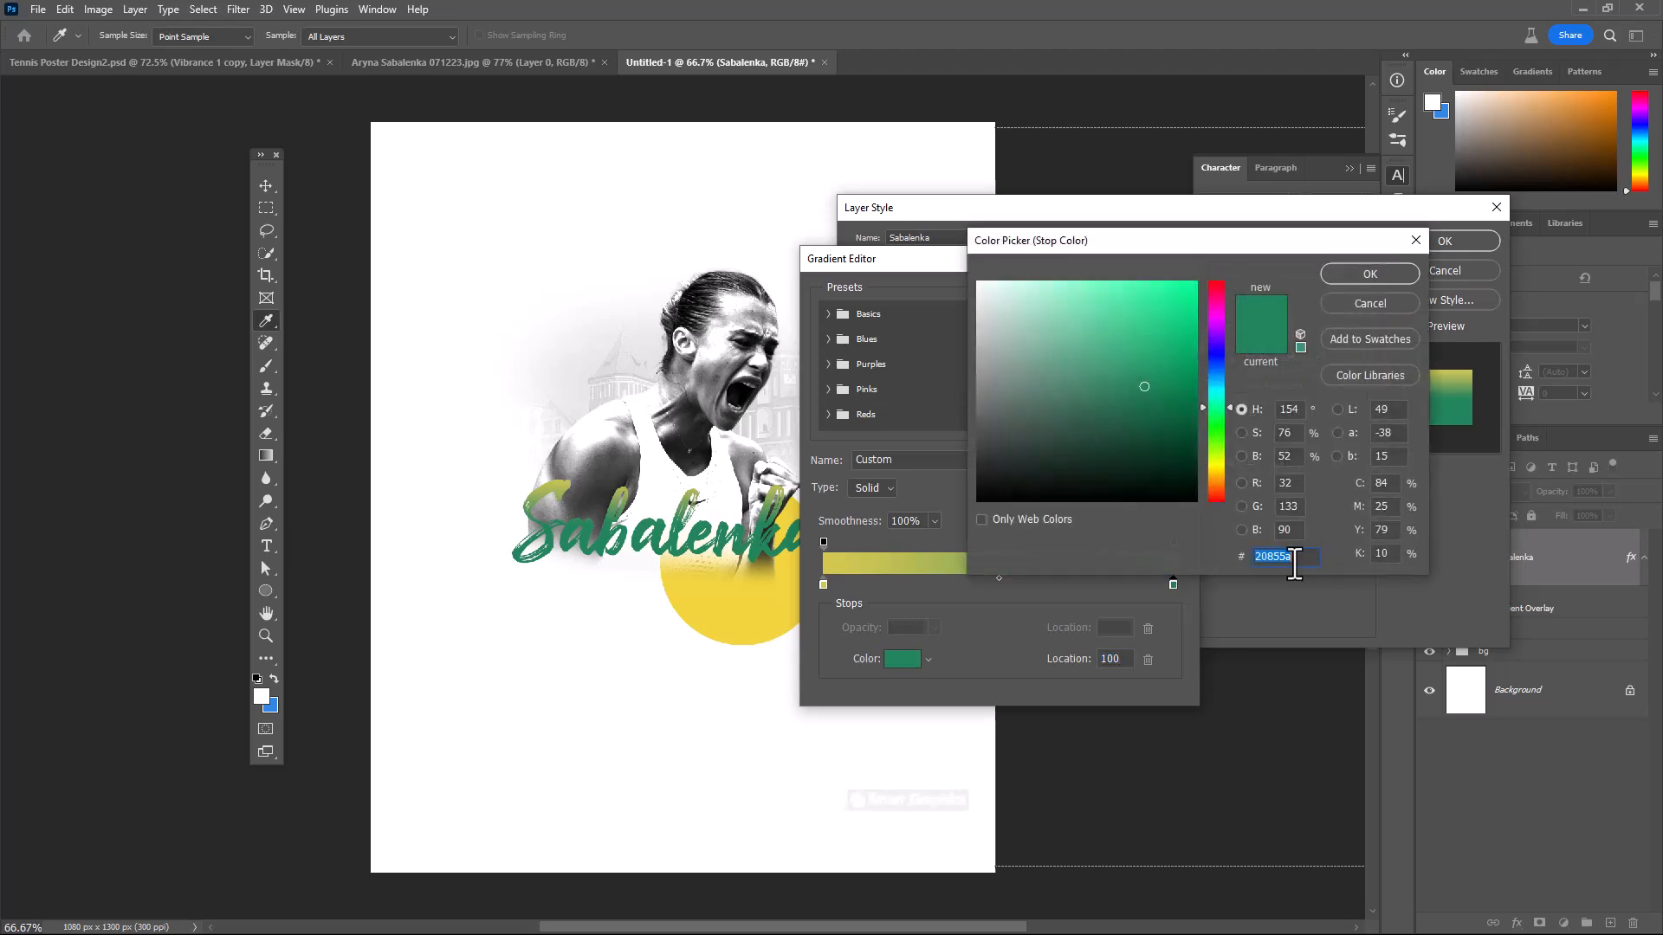
pyautogui.click(1370, 274)
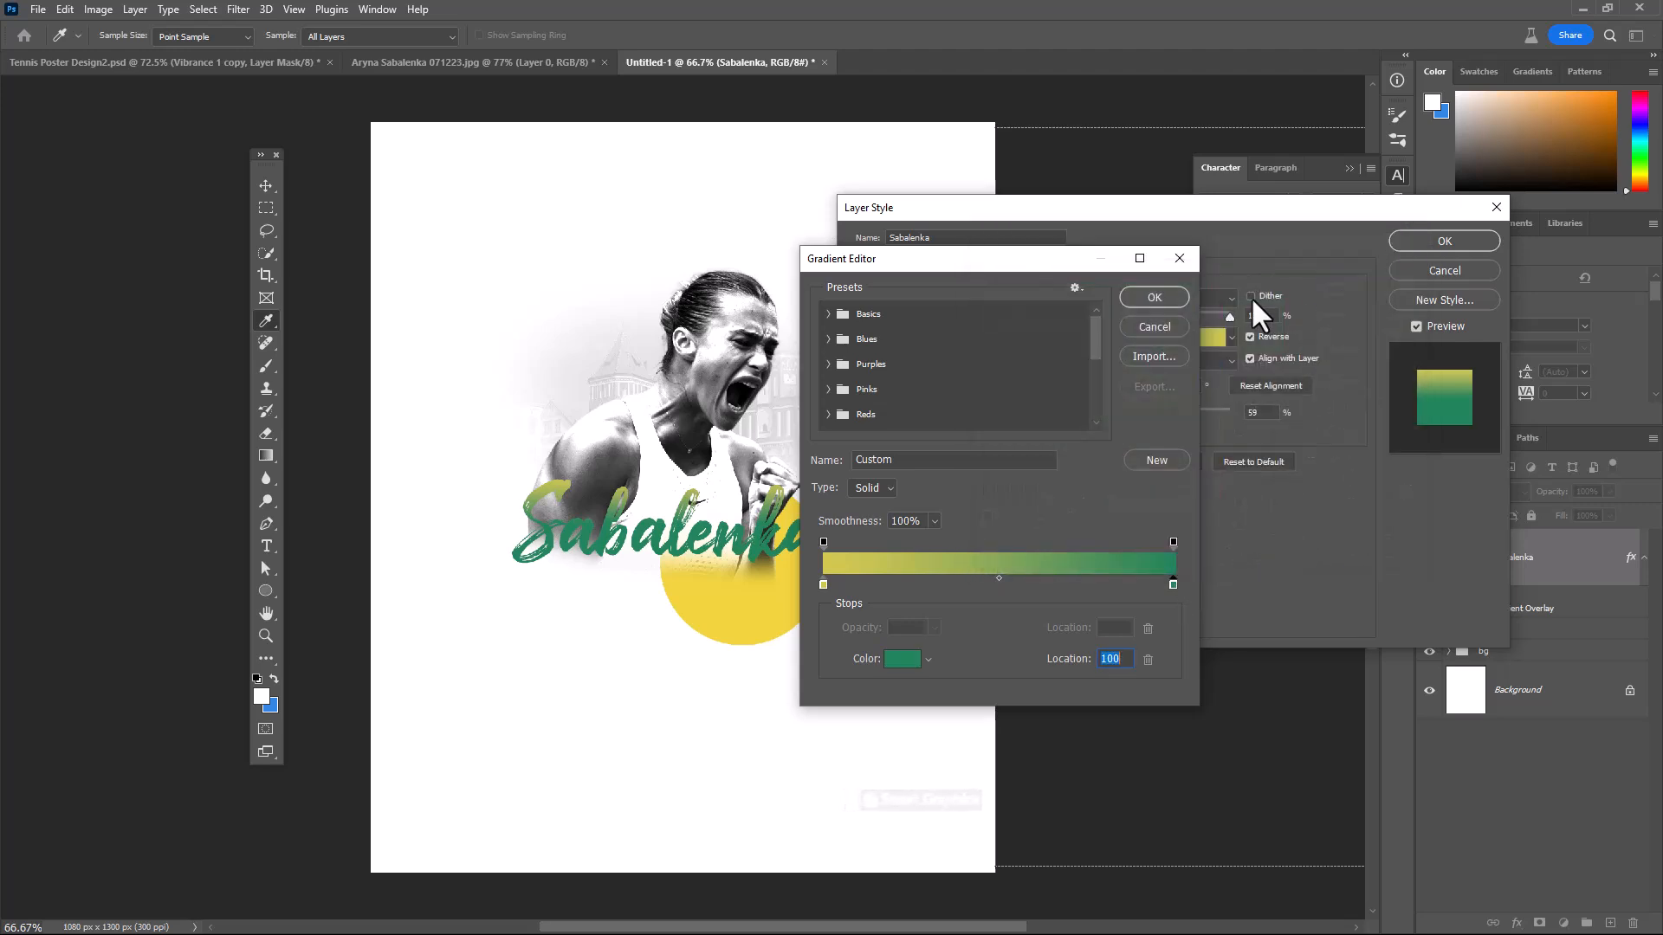
pyautogui.click(1164, 289)
pyautogui.click(1425, 244)
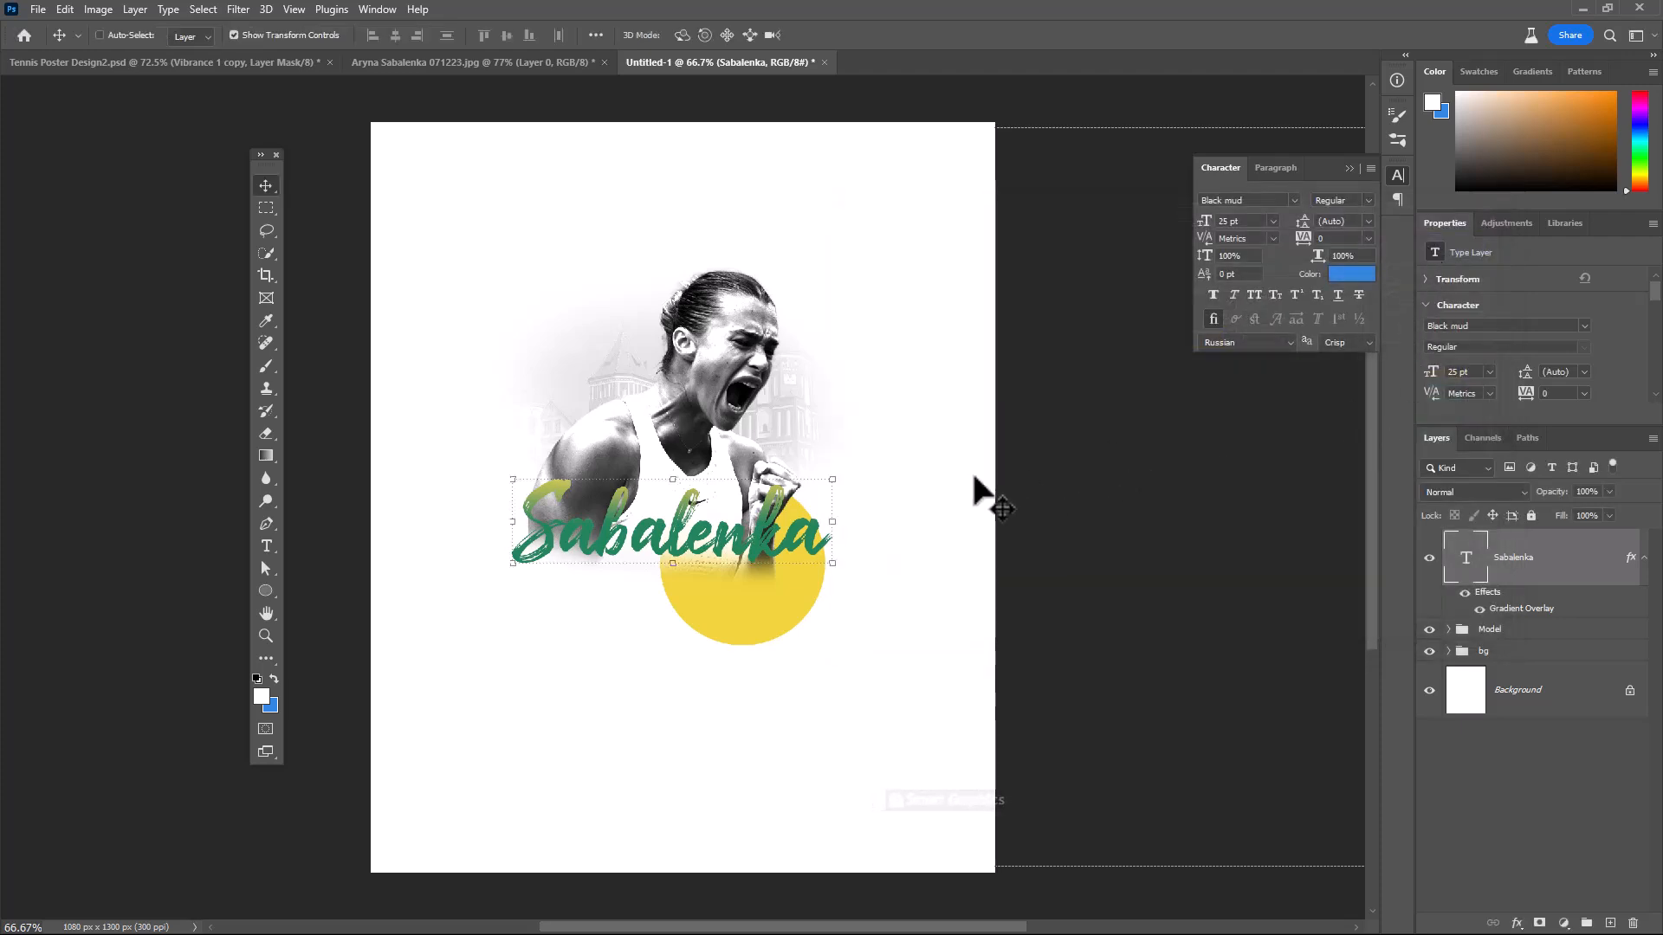
# Duplicate the Sabalenka text just below the original and change the copy's wording to #1
pyautogui.moveTo(767, 546); pyautogui.dragTo(778, 615)
pyautogui.doubleClick(778, 615)
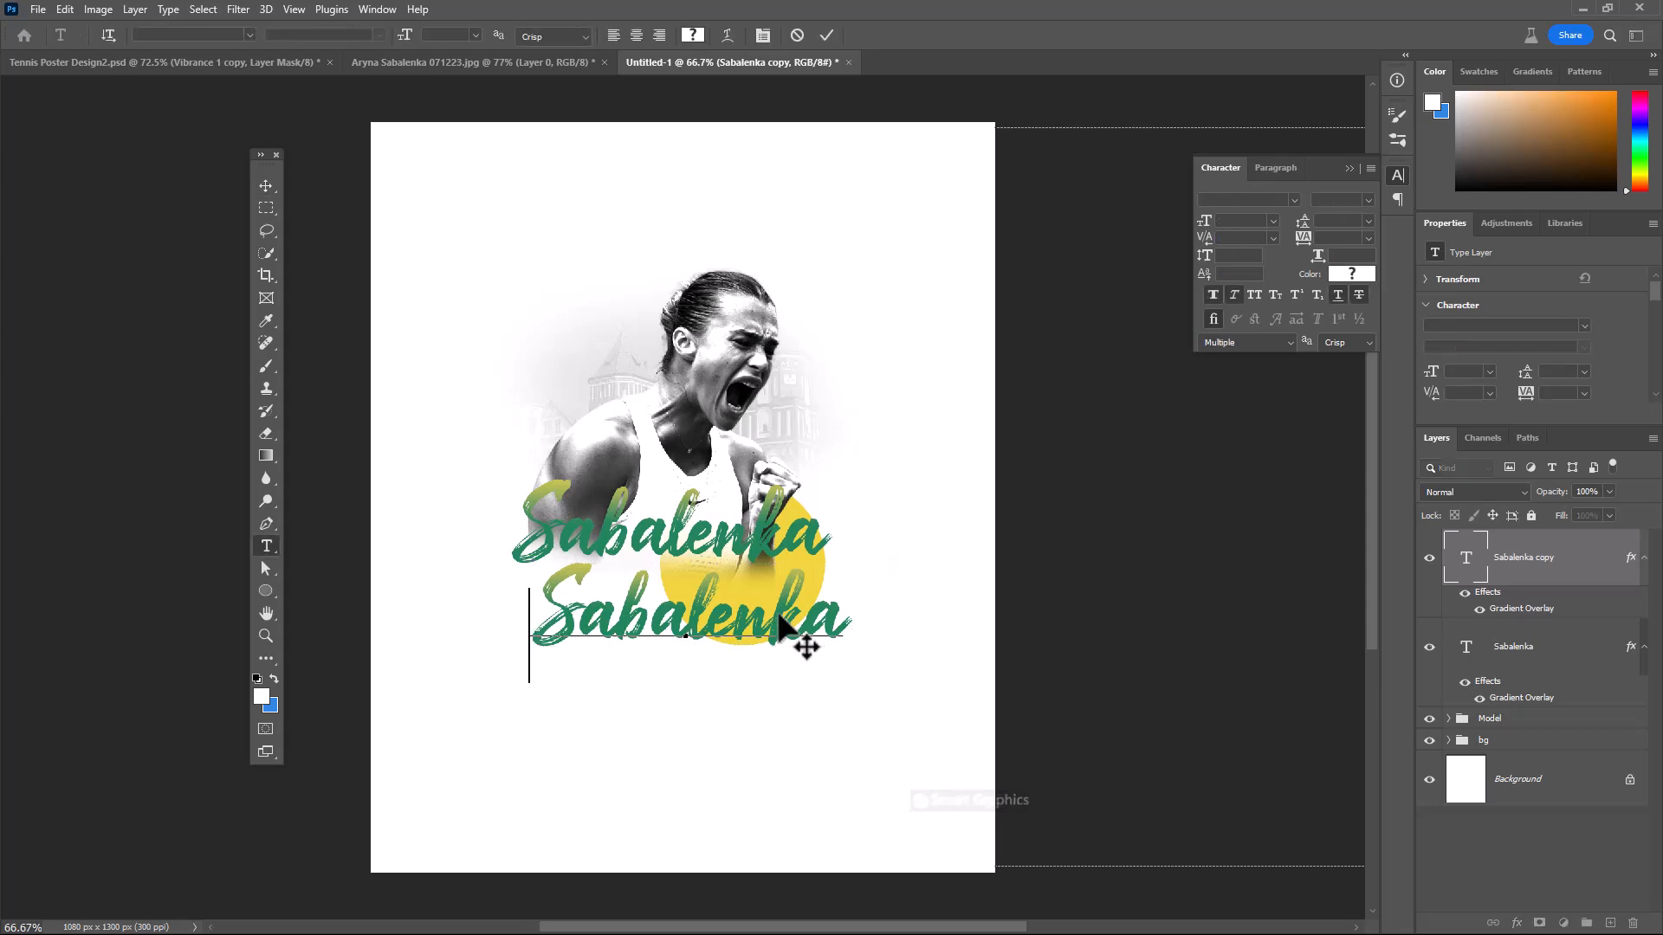
pyautogui.hotkey('ctrl', 'a')
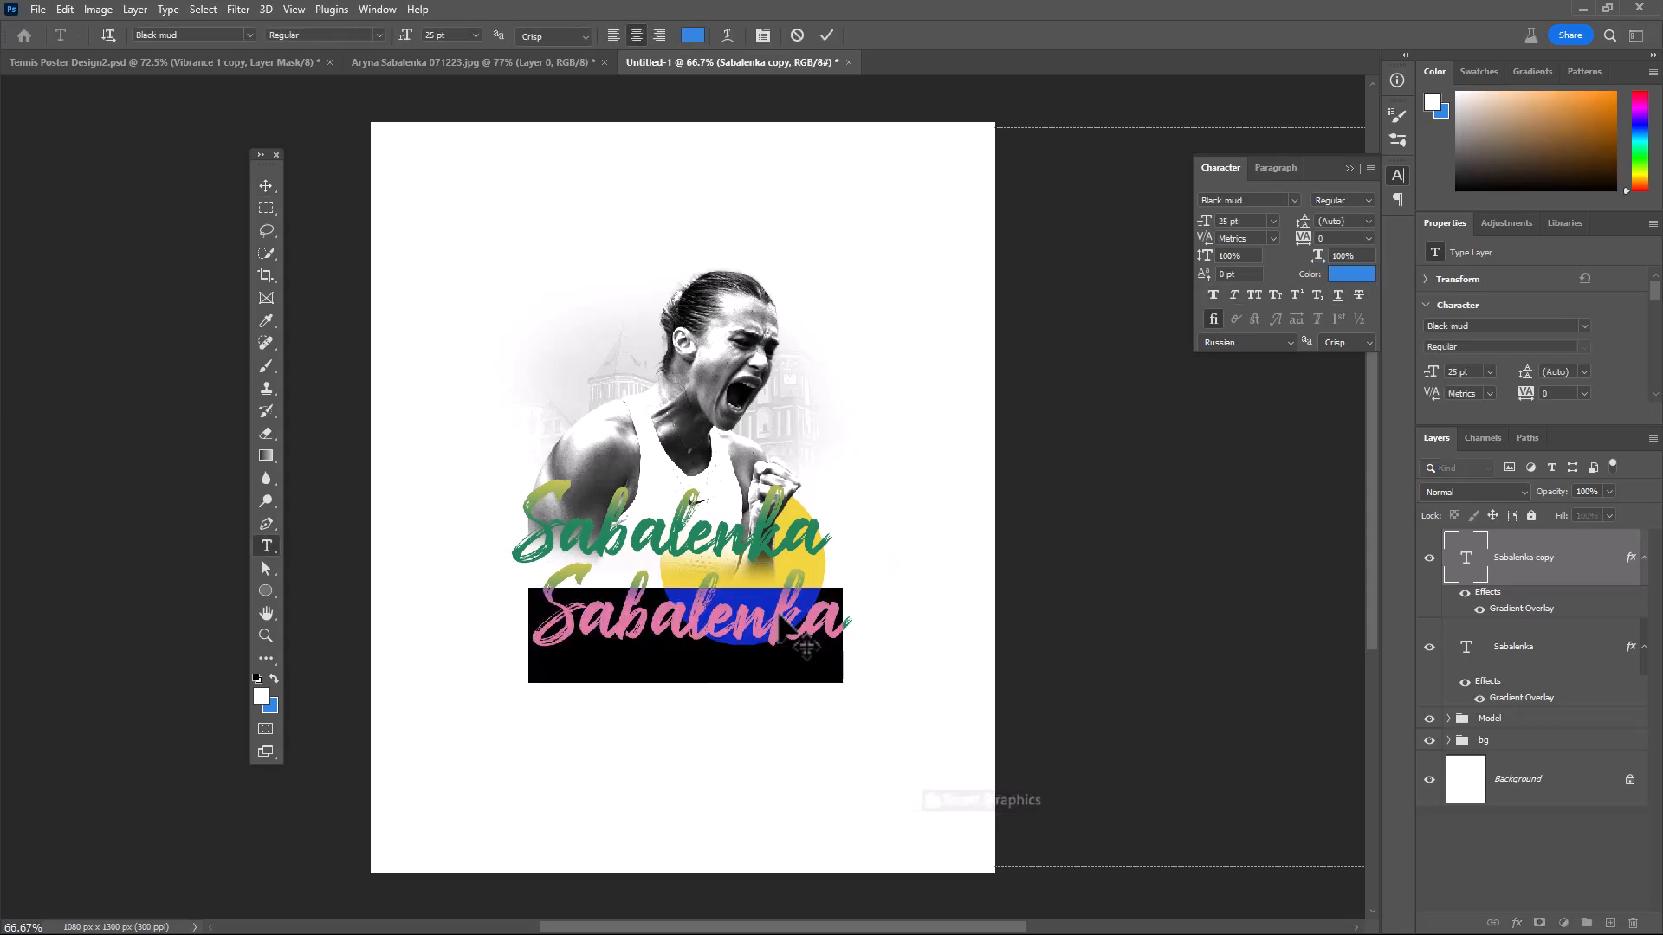
pyautogui.write('#')
pyautogui.write('1')
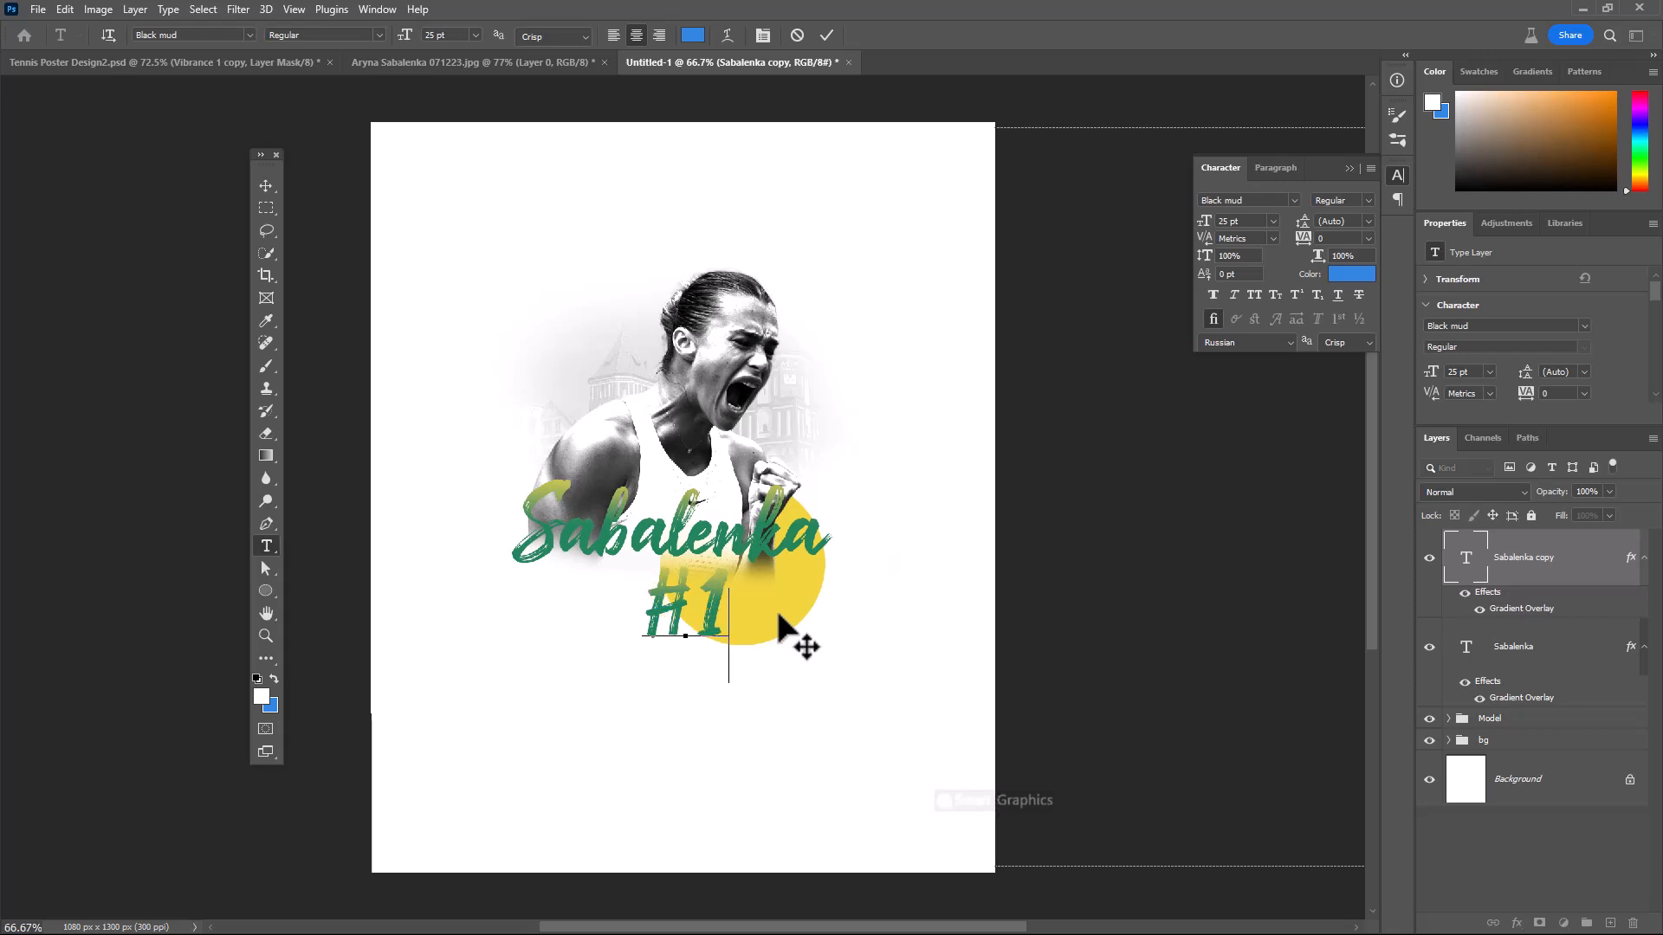
pyautogui.click(827, 35)
# Scale the #1 text down to about 72%, slant it about 16° horizontally and place it in the lower part of the yellow circle
pyautogui.press('v')
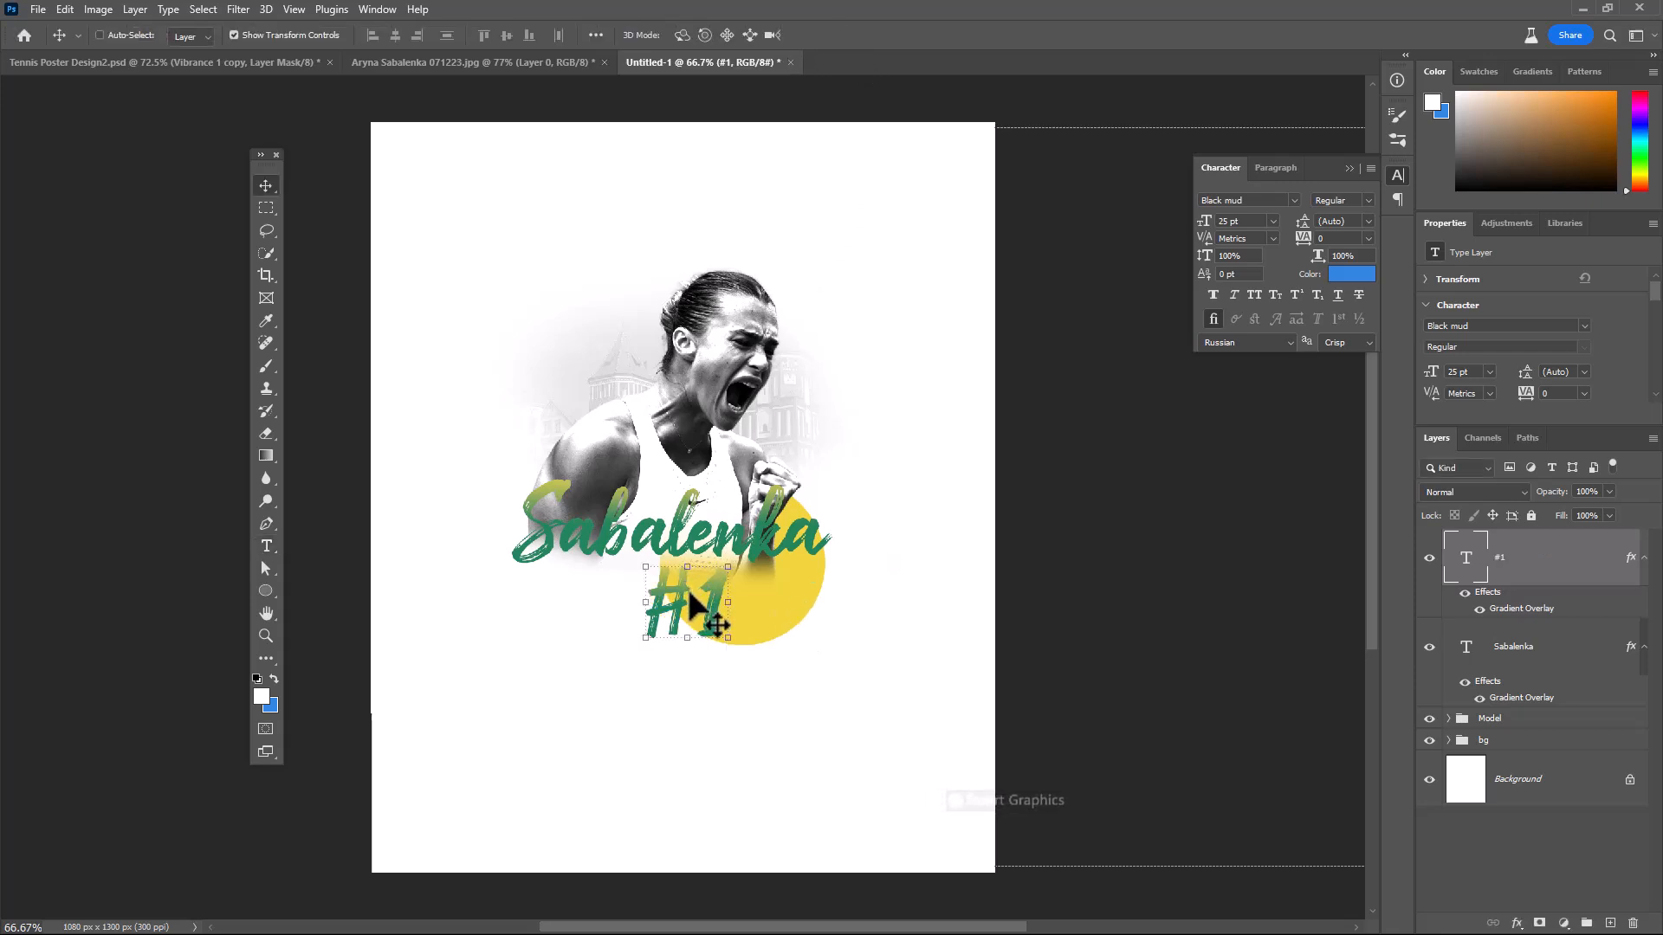
pyautogui.moveTo(692, 615); pyautogui.dragTo(766, 618)
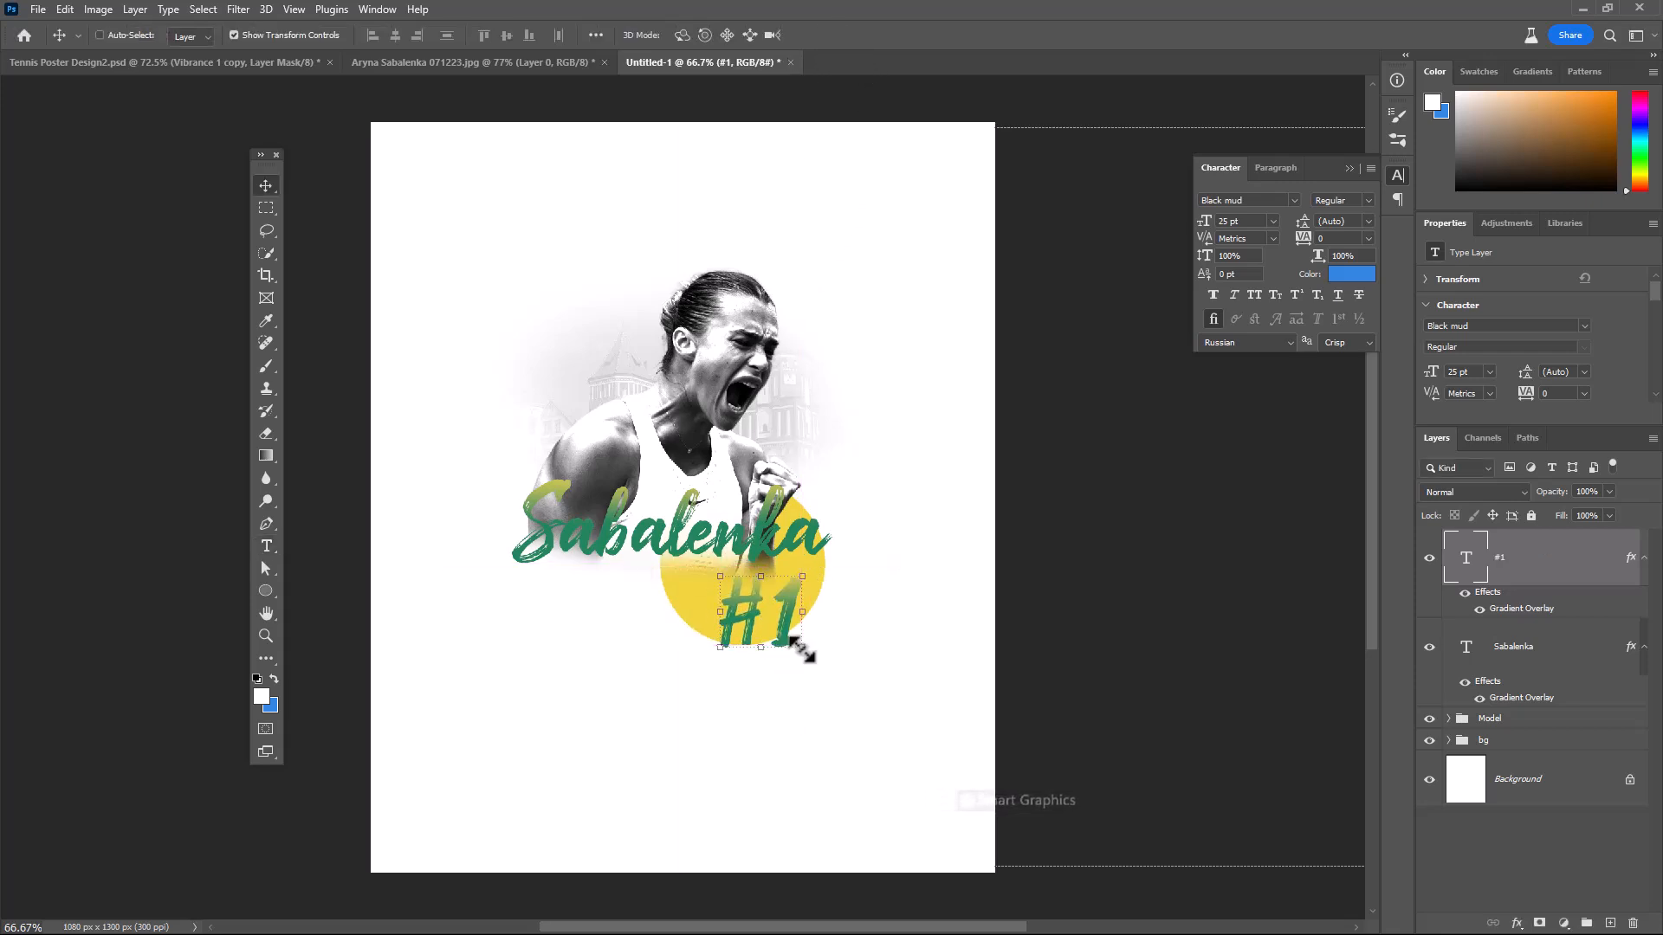
pyautogui.hotkey('ctrl', 't')
pyautogui.moveTo(801, 693); pyautogui.dragTo(728, 671)
pyautogui.press('Return')
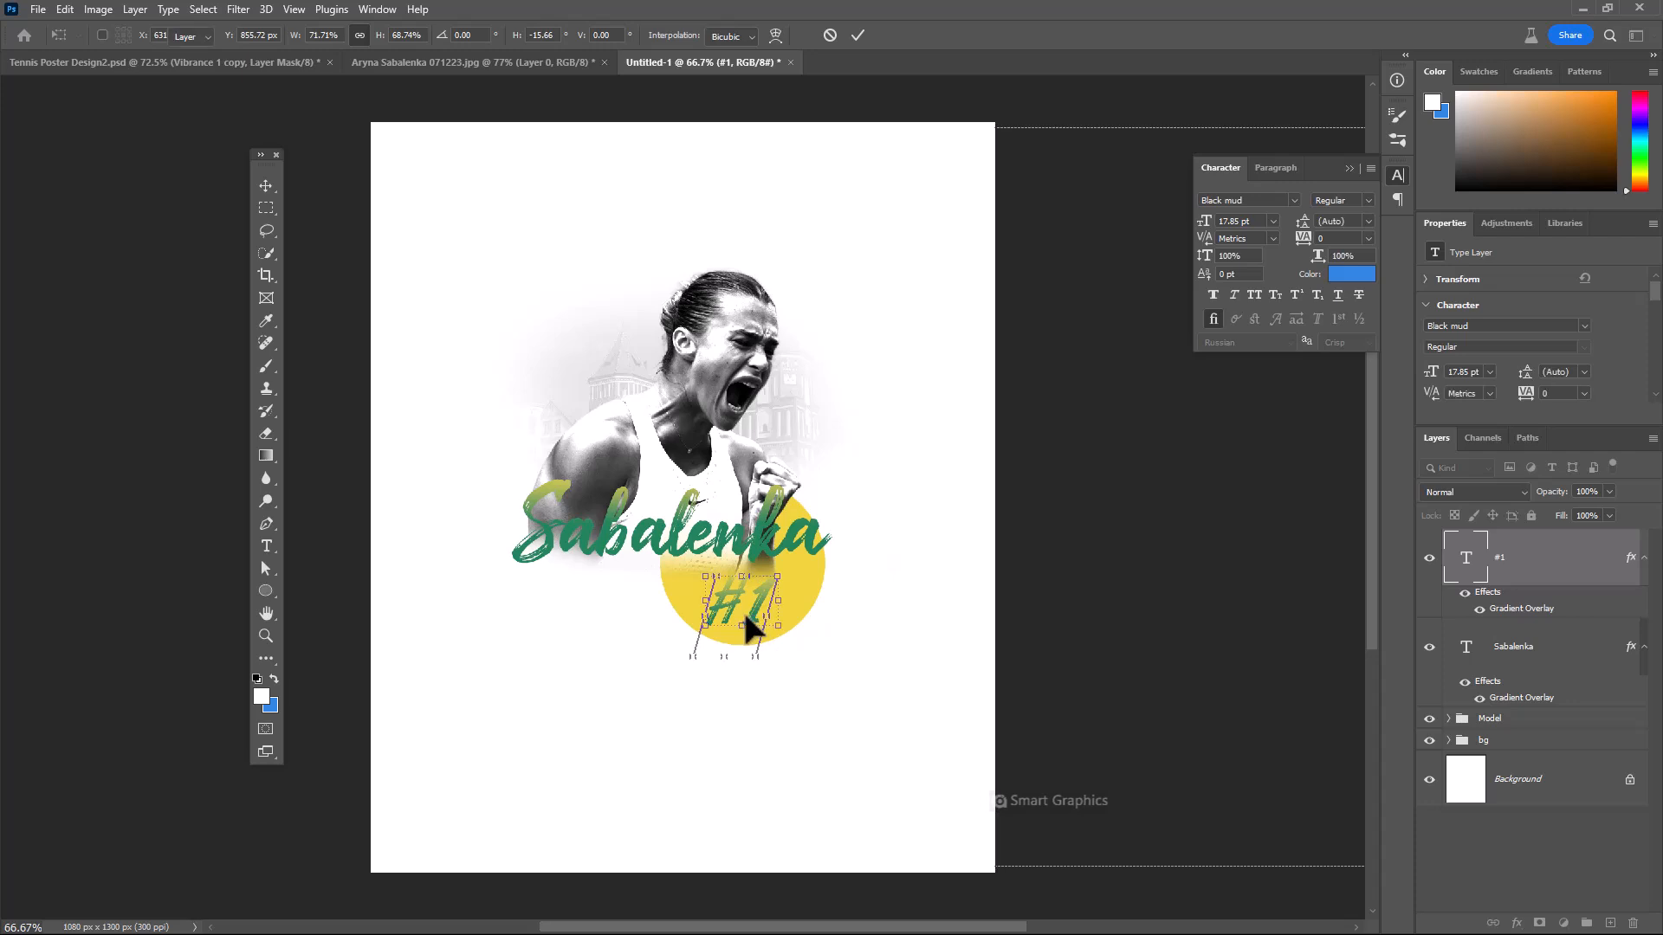
pyautogui.moveTo(744, 613); pyautogui.dragTo(760, 620)
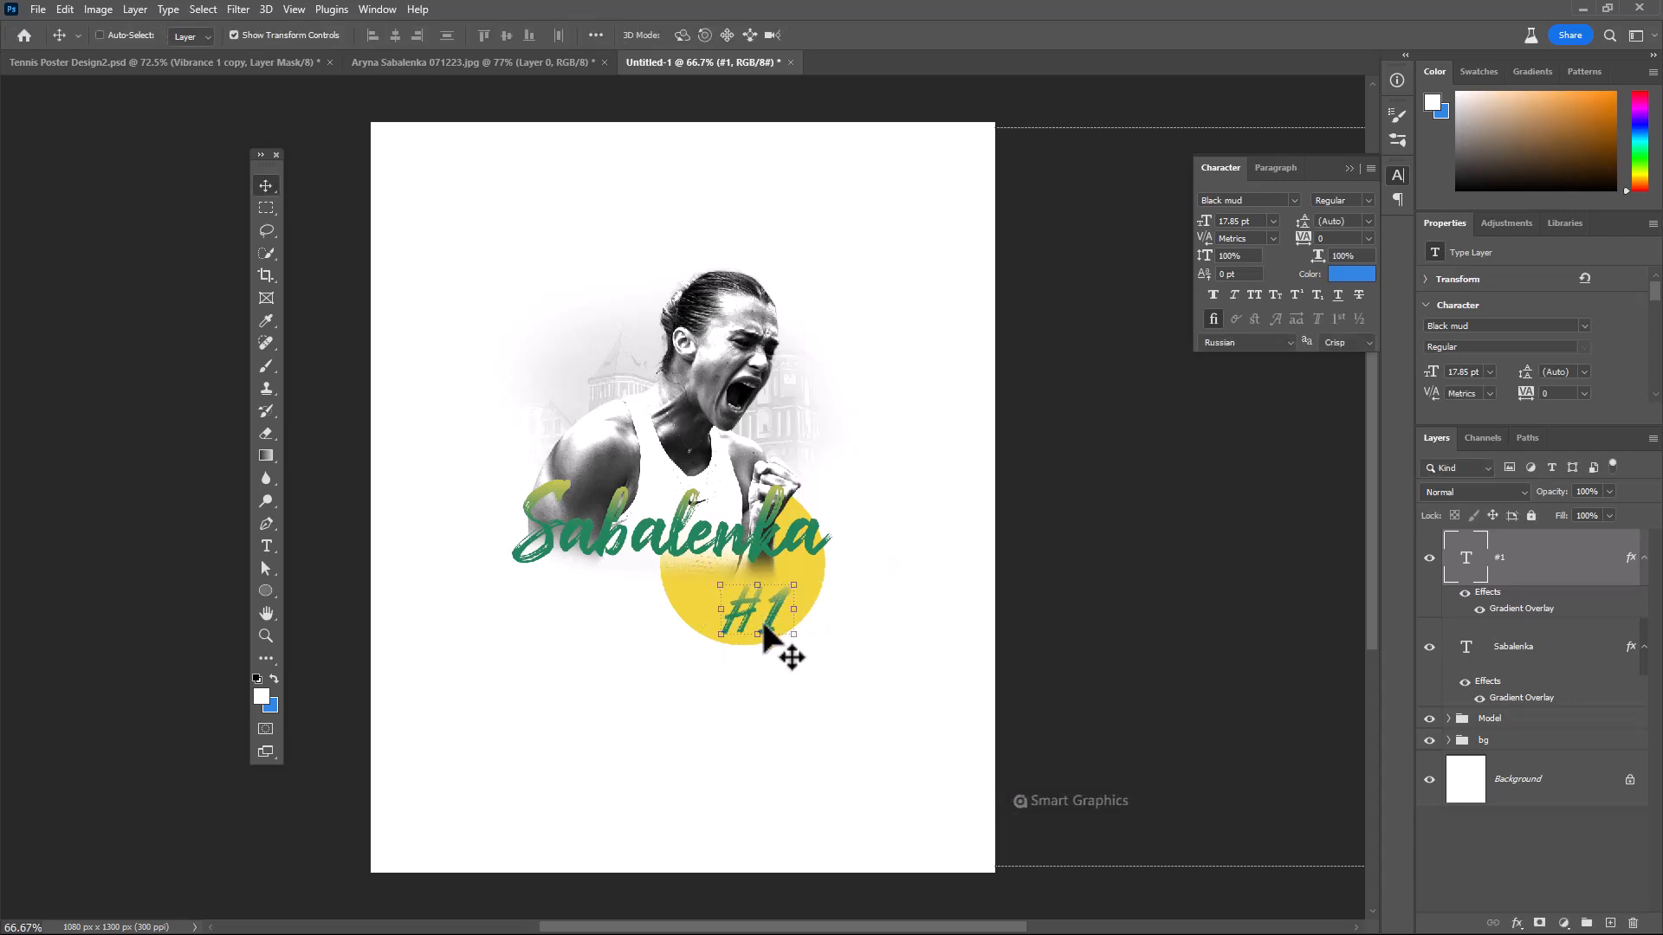
# Add the text "aryana" beside the player's head in Adobe Clean Regular with its tracking set to 560
pyautogui.click(267, 546)
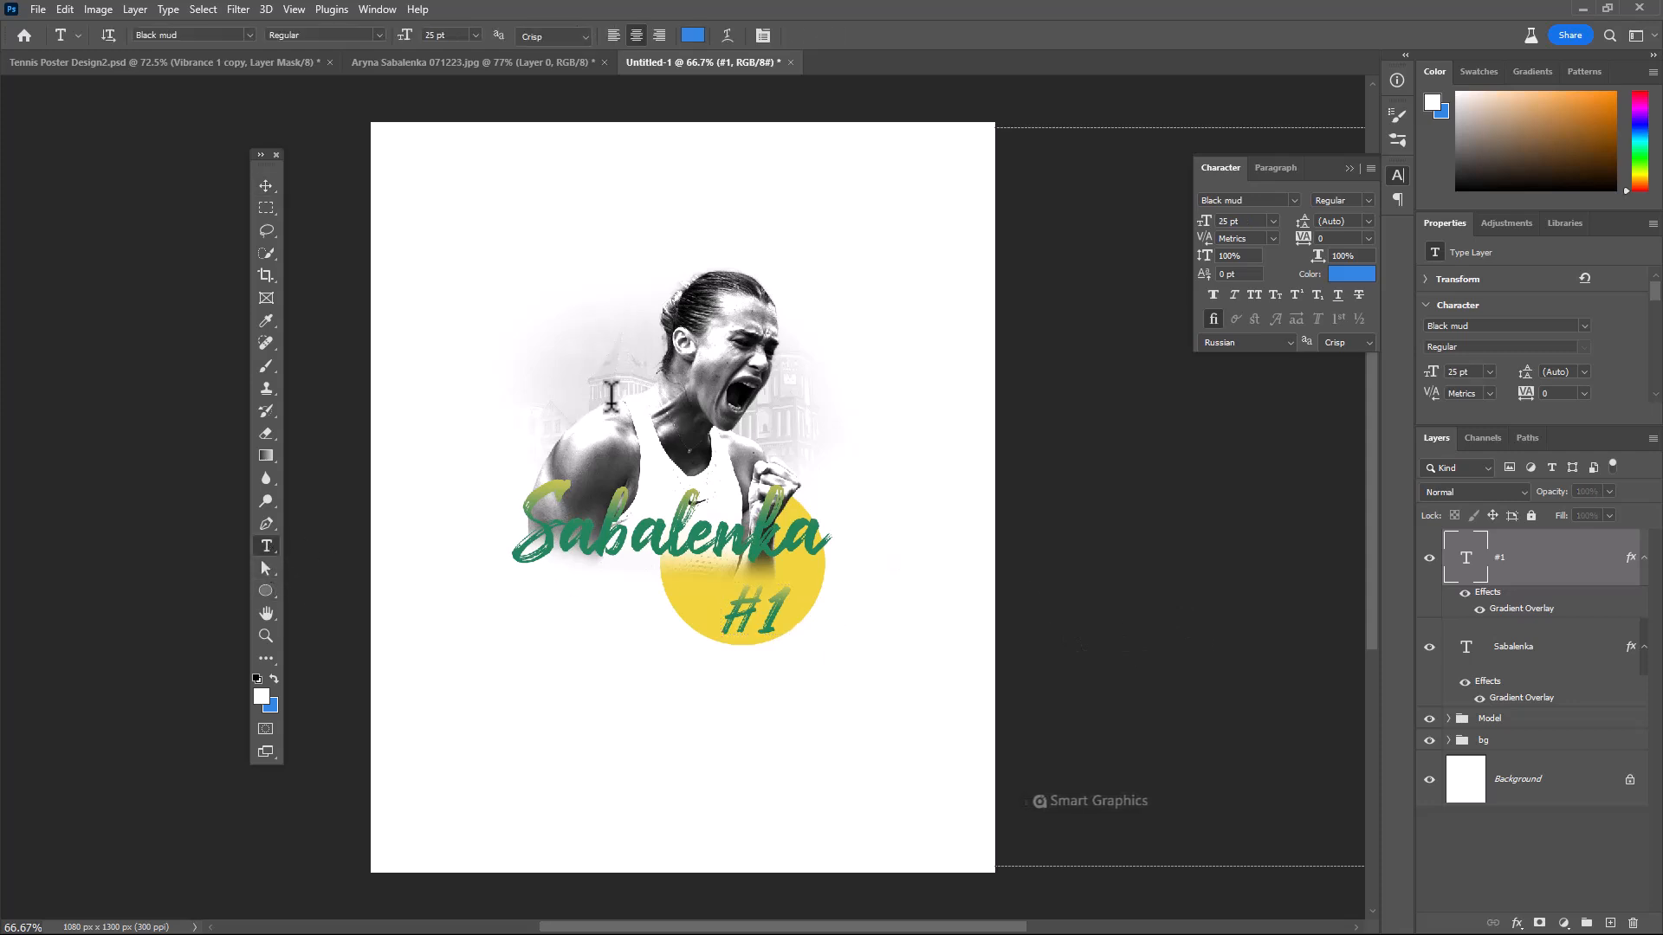
pyautogui.click(601, 346)
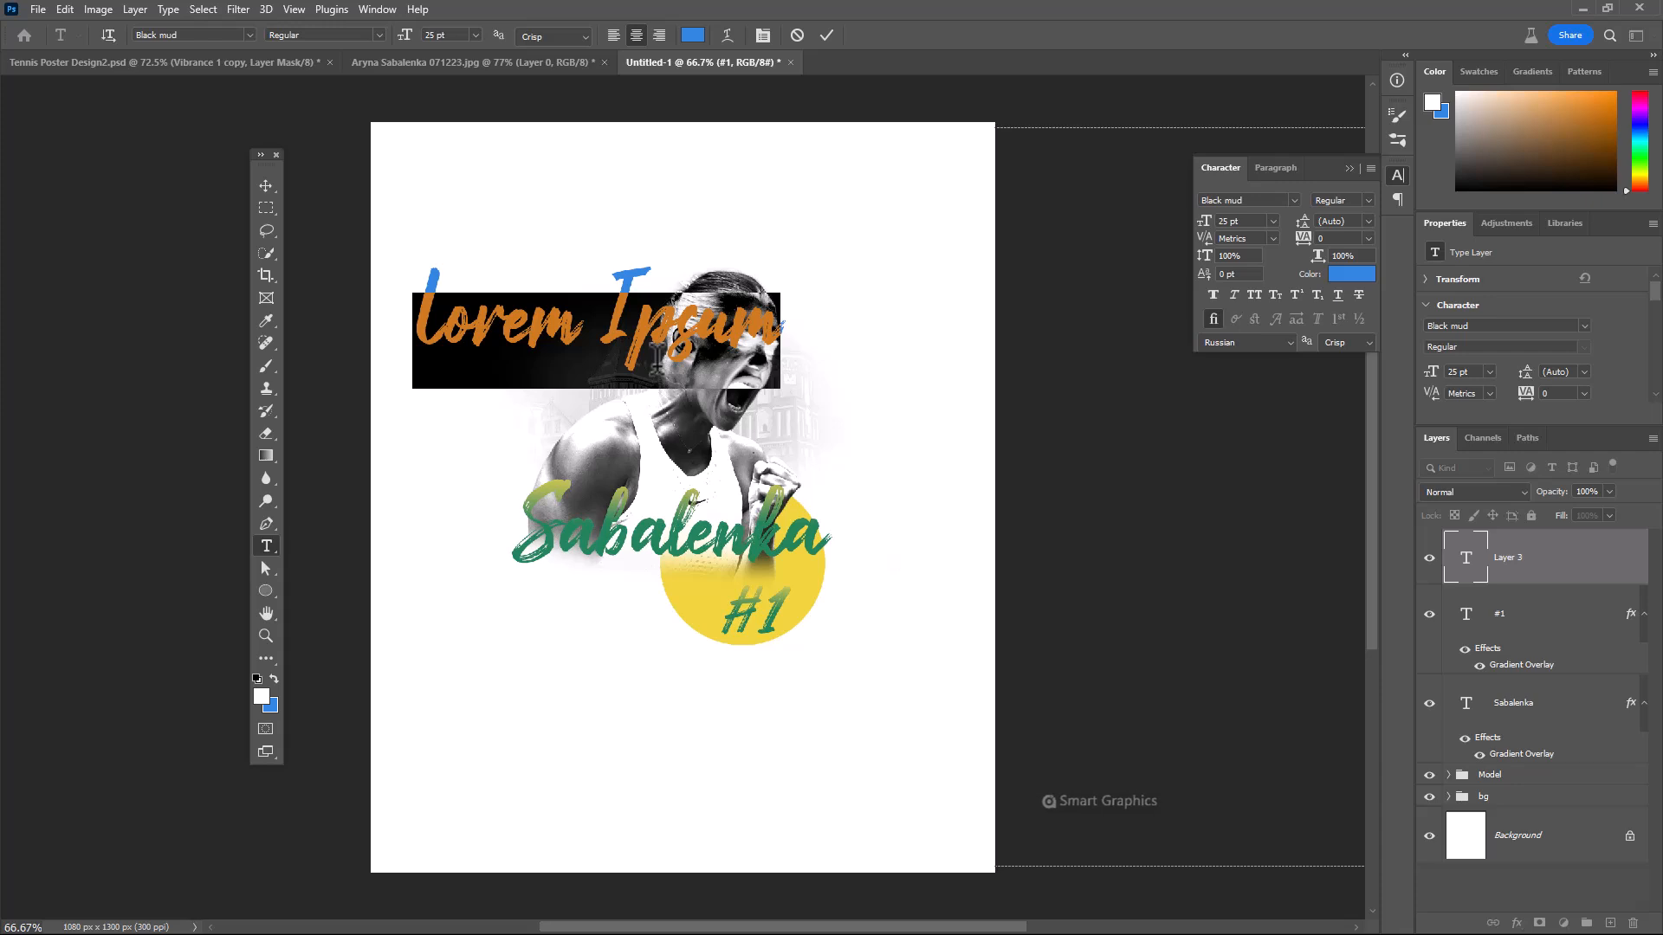
pyautogui.write('aryana')
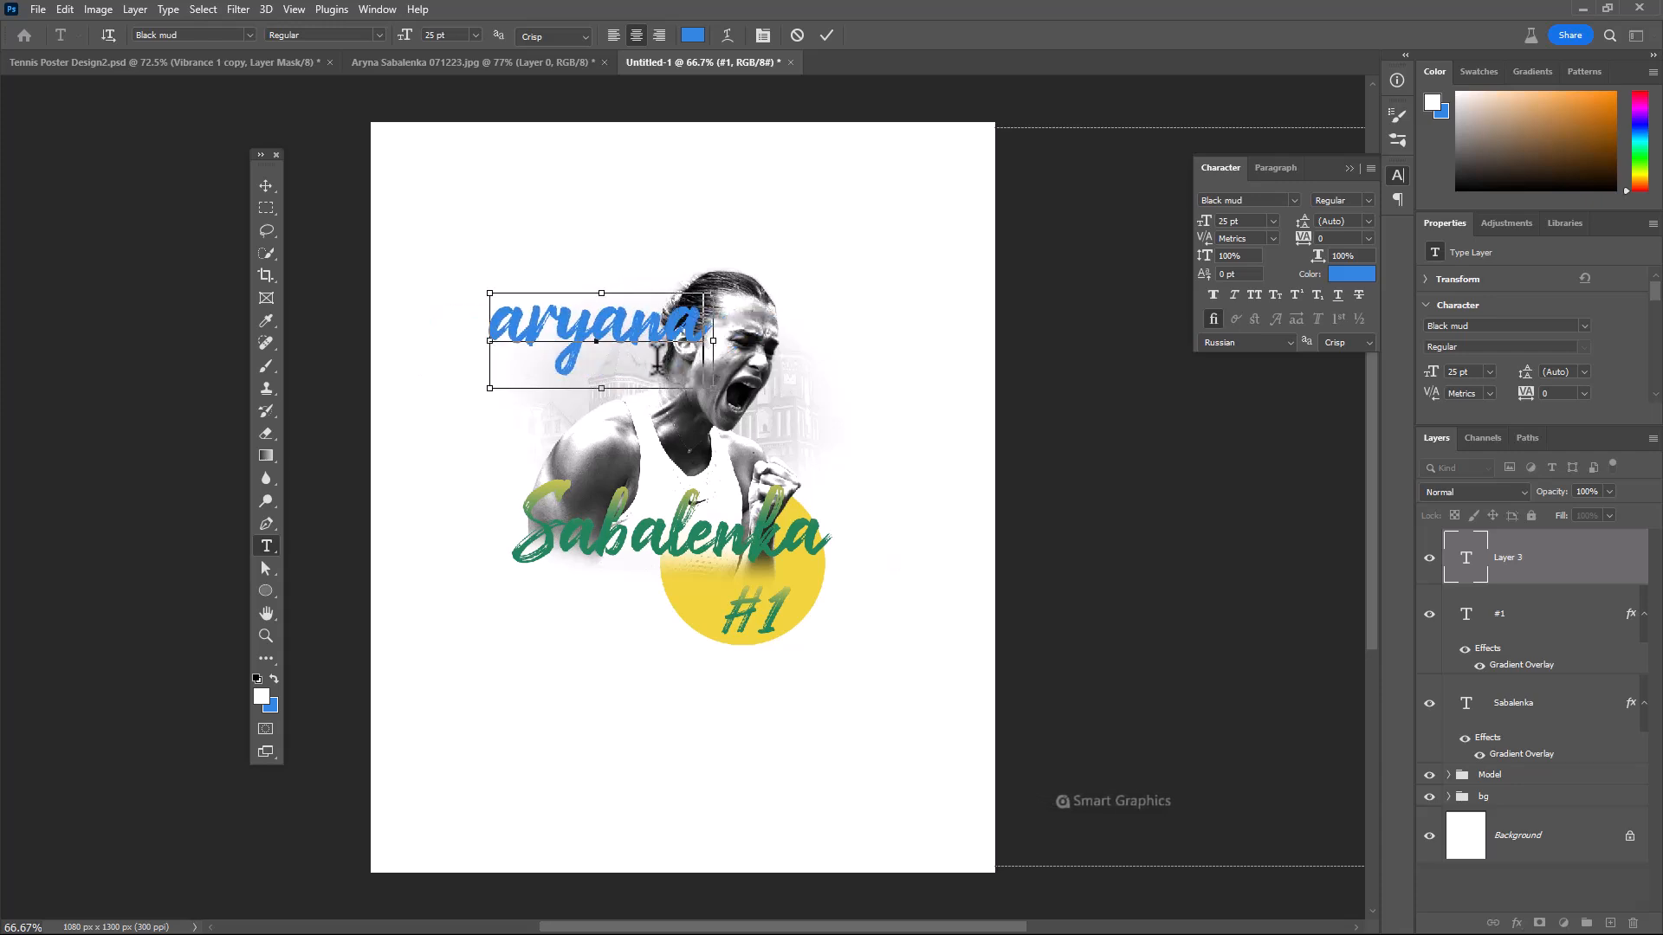
pyautogui.hotkey('ctrl', 'a')
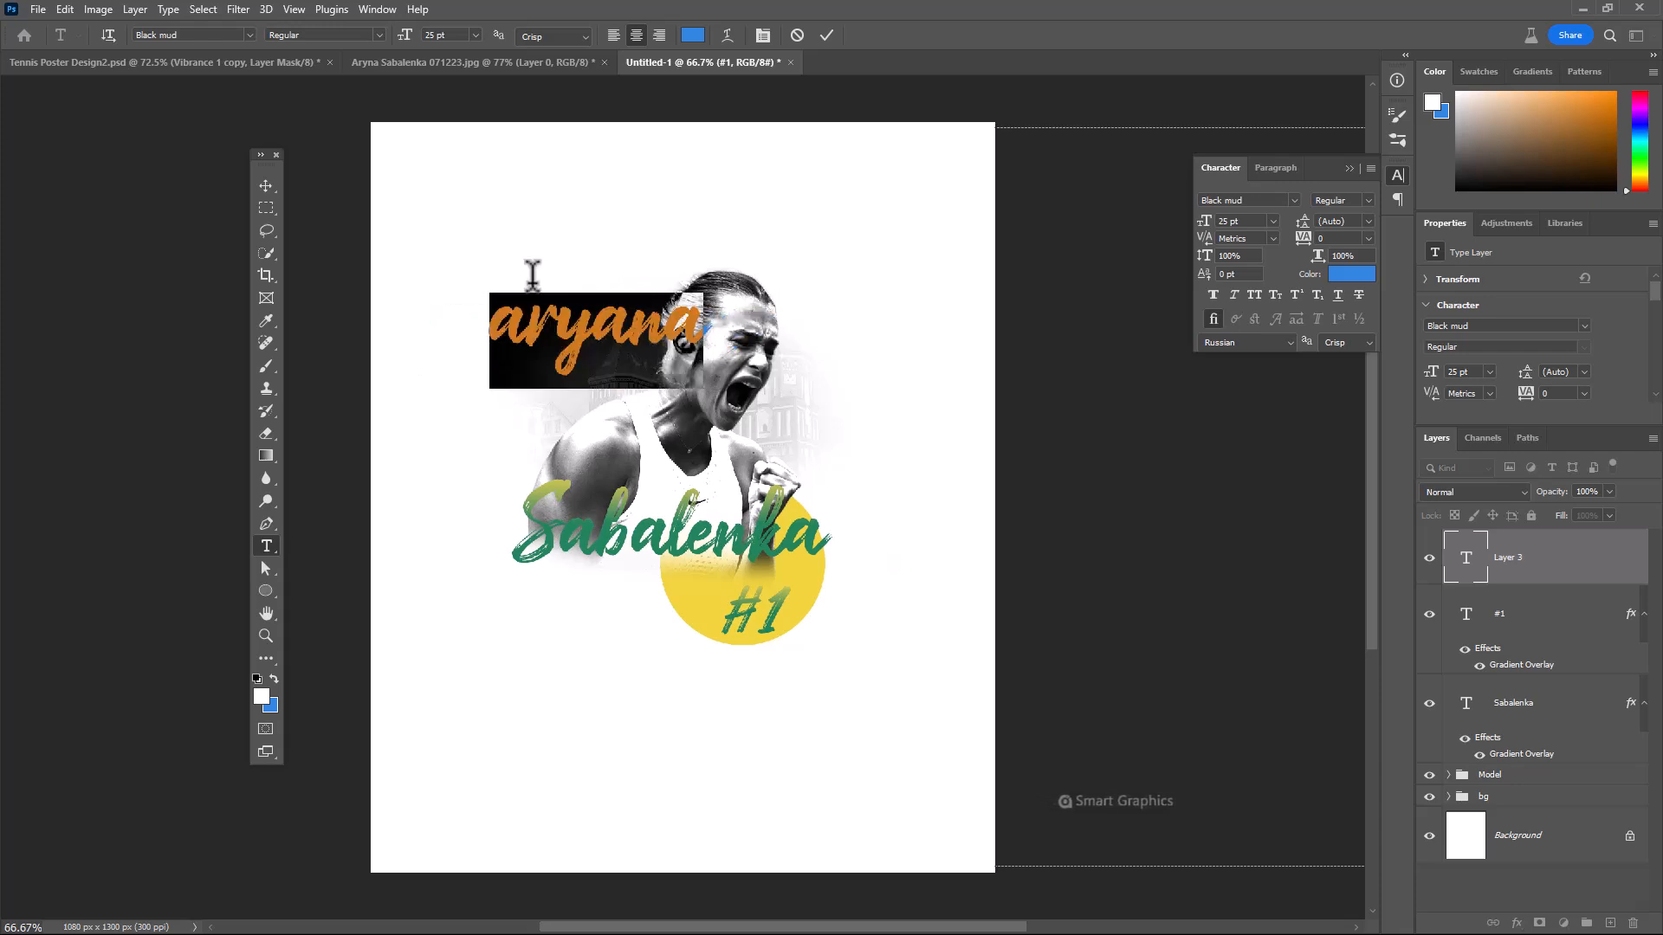
pyautogui.click(250, 34)
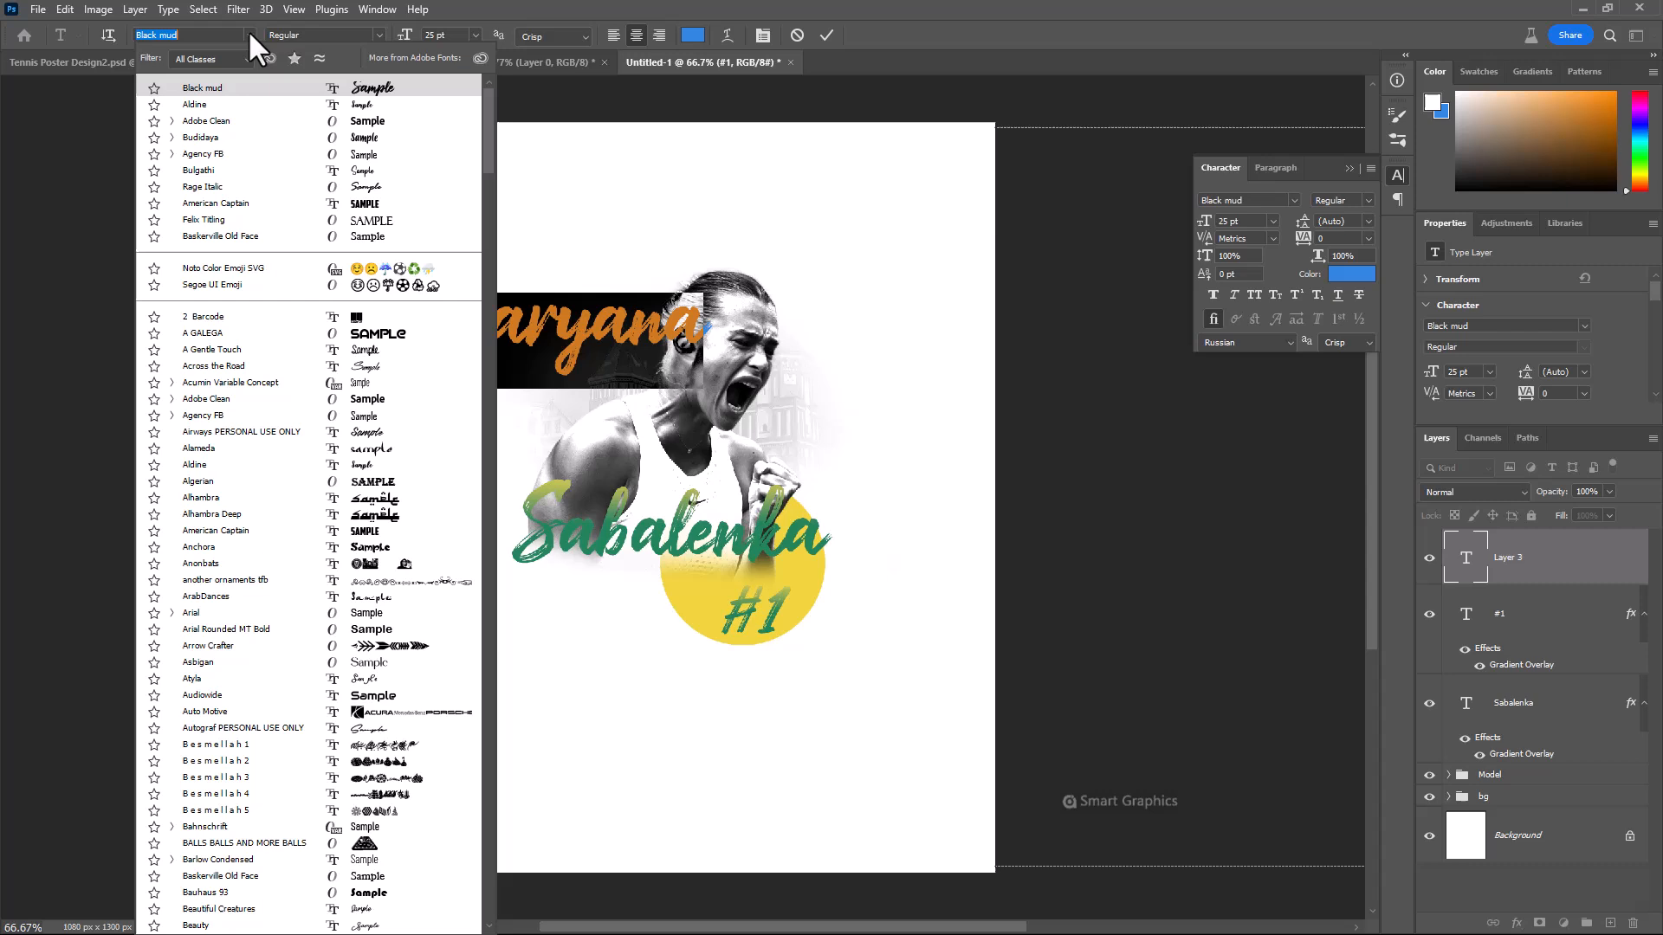
pyautogui.click(271, 121)
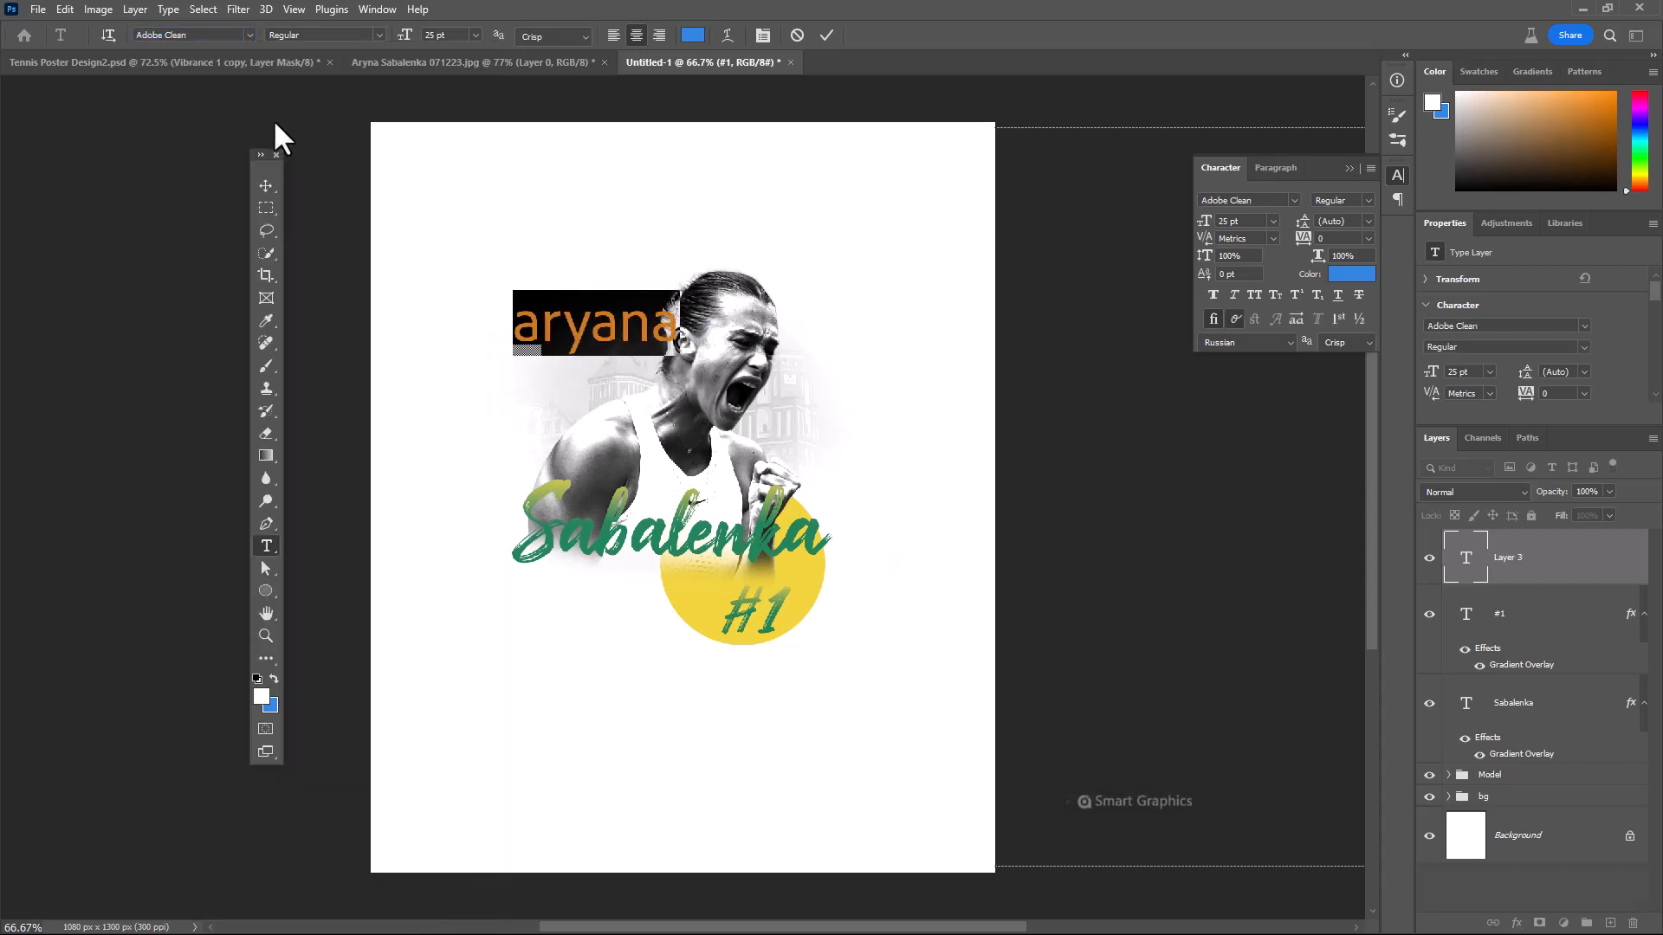
pyautogui.moveTo(1305, 247); pyautogui.dragTo(1368, 253)
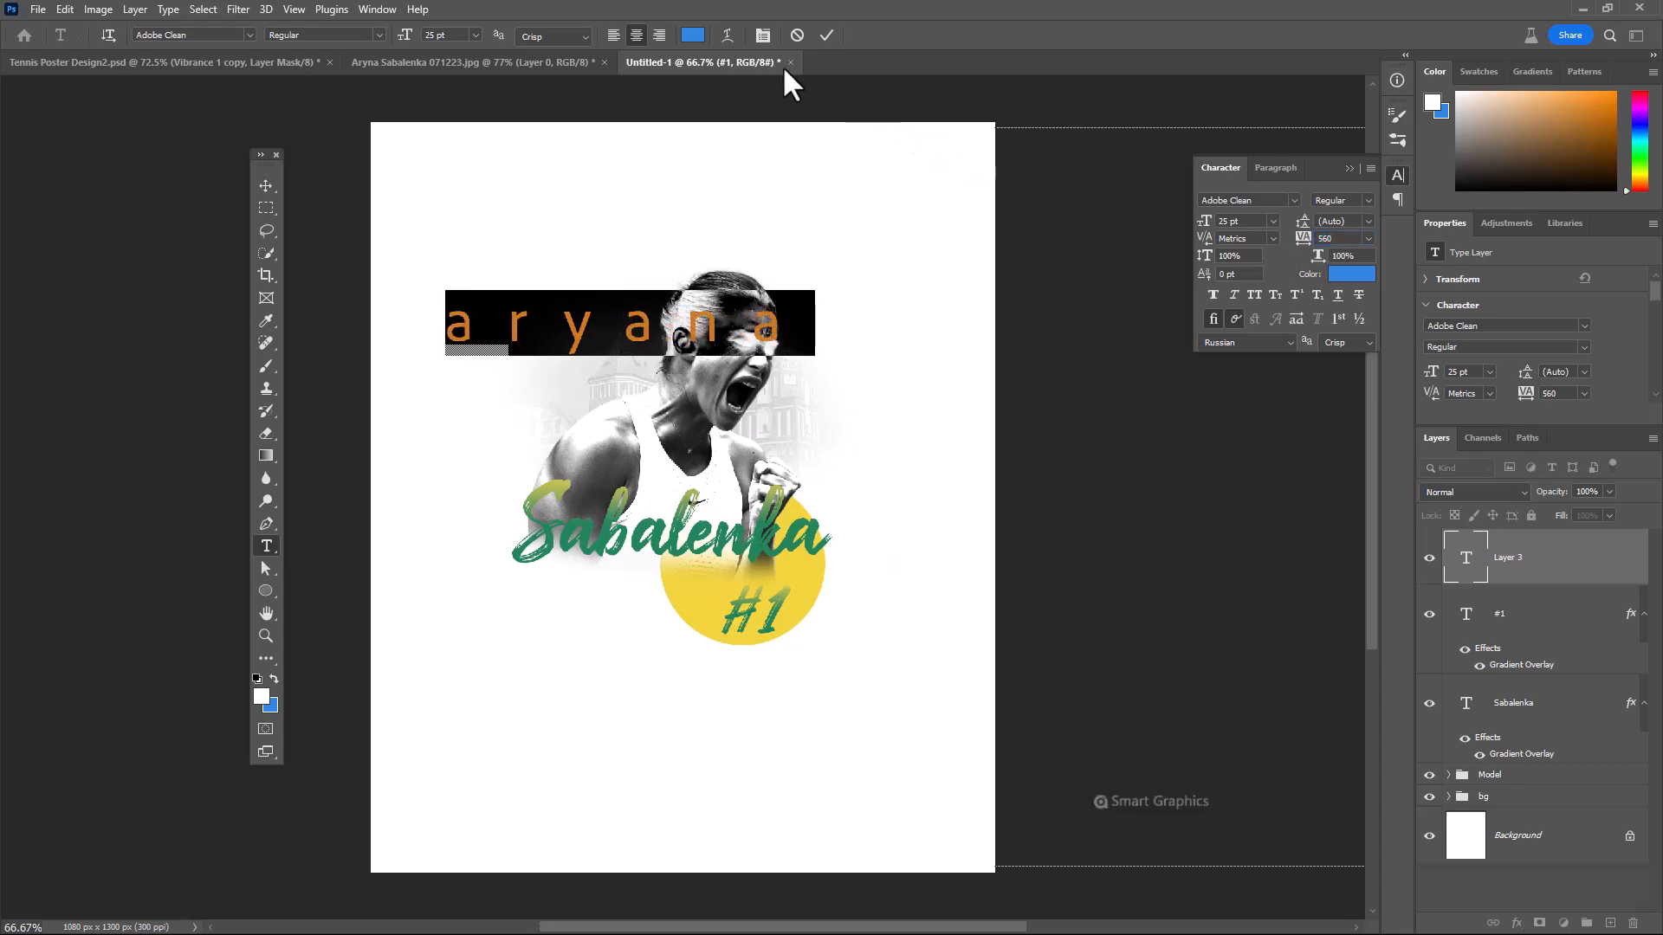
# Colour the aryana text black, scale it to about 31% and place it just above the start of the Sabalenka lettering
pyautogui.click(693, 35)
pyautogui.moveTo(976, 347); pyautogui.dragTo(939, 490)
pyautogui.click(1368, 273)
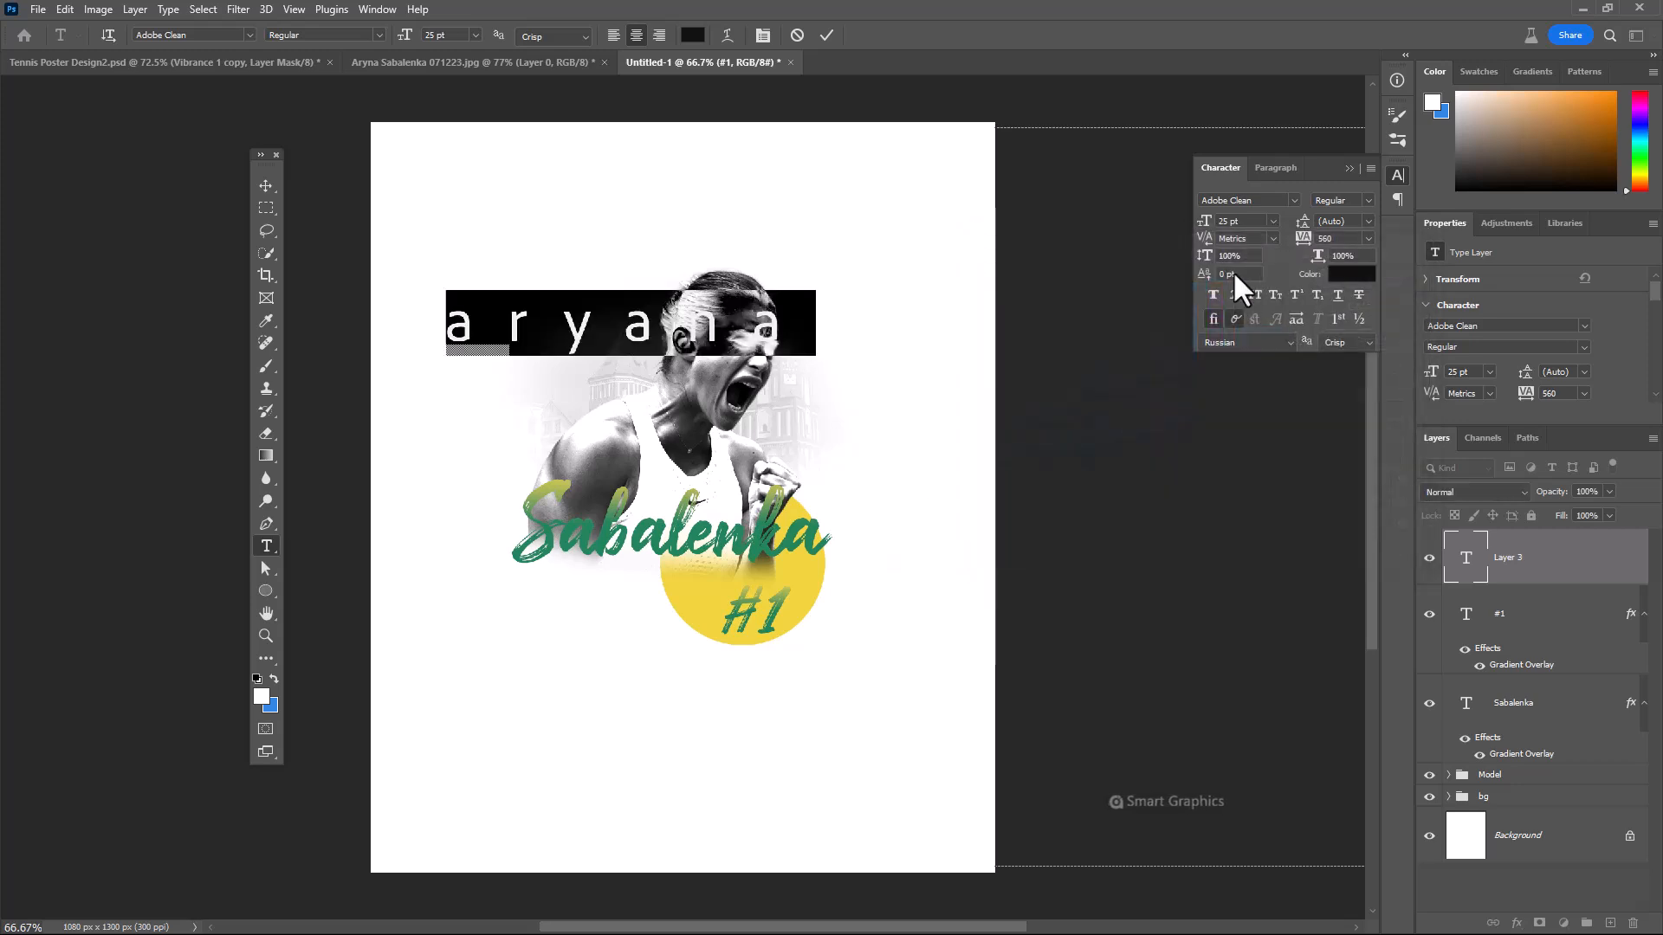
pyautogui.click(825, 35)
pyautogui.press('v')
pyautogui.moveTo(711, 342); pyautogui.dragTo(622, 457)
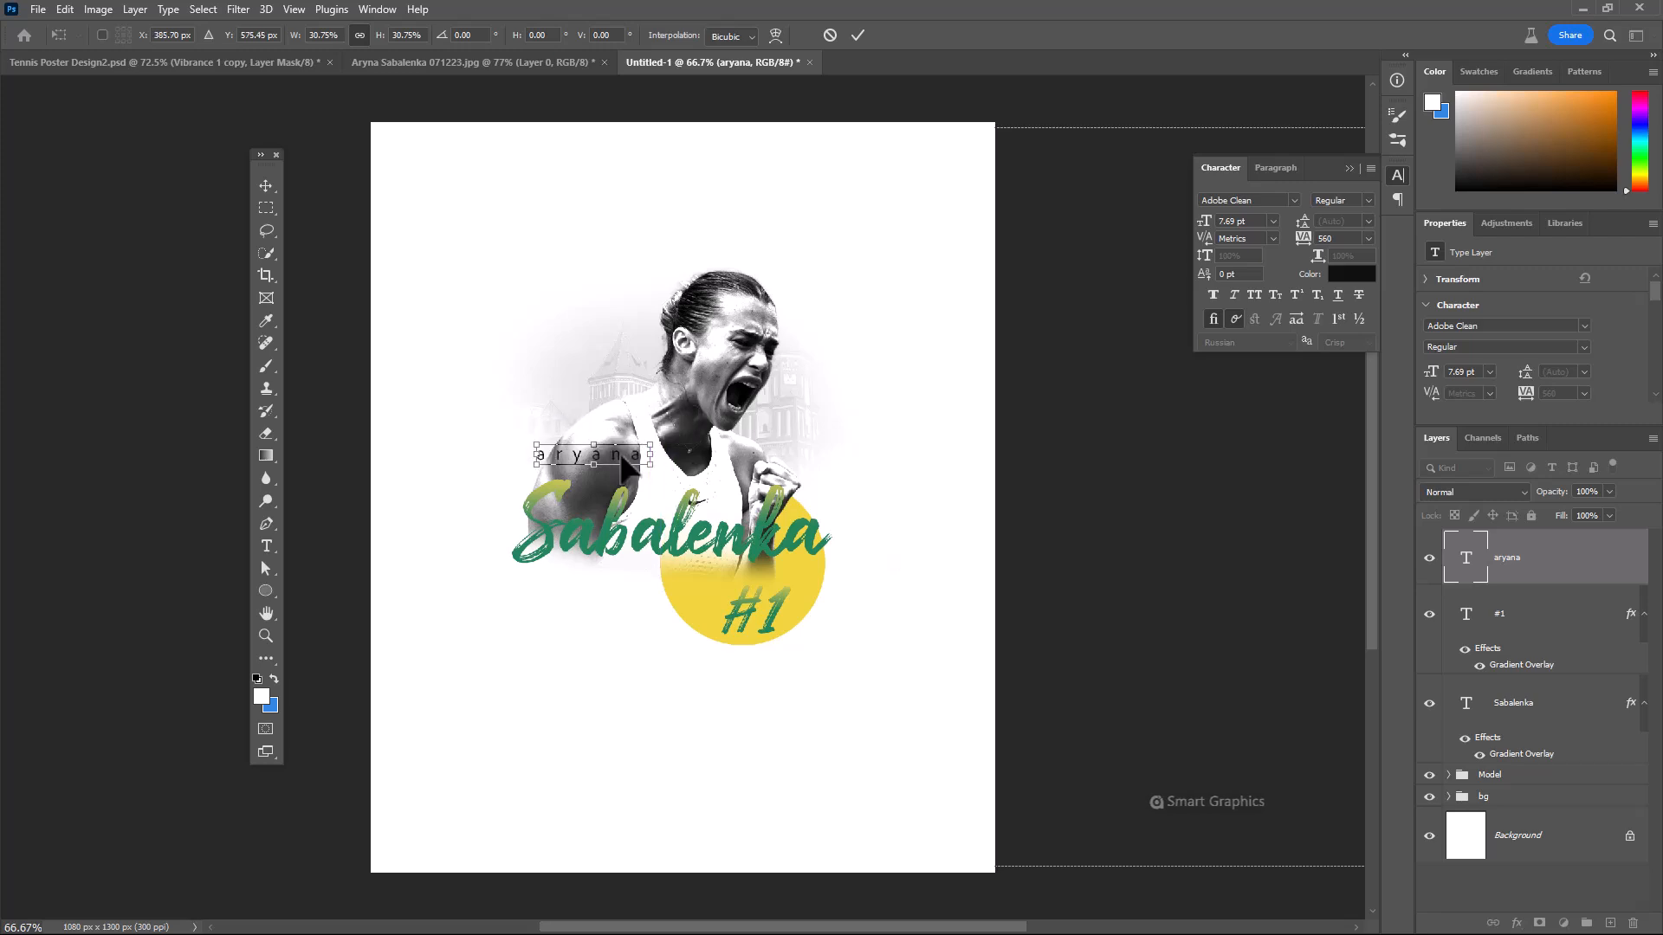
pyautogui.press('Return')
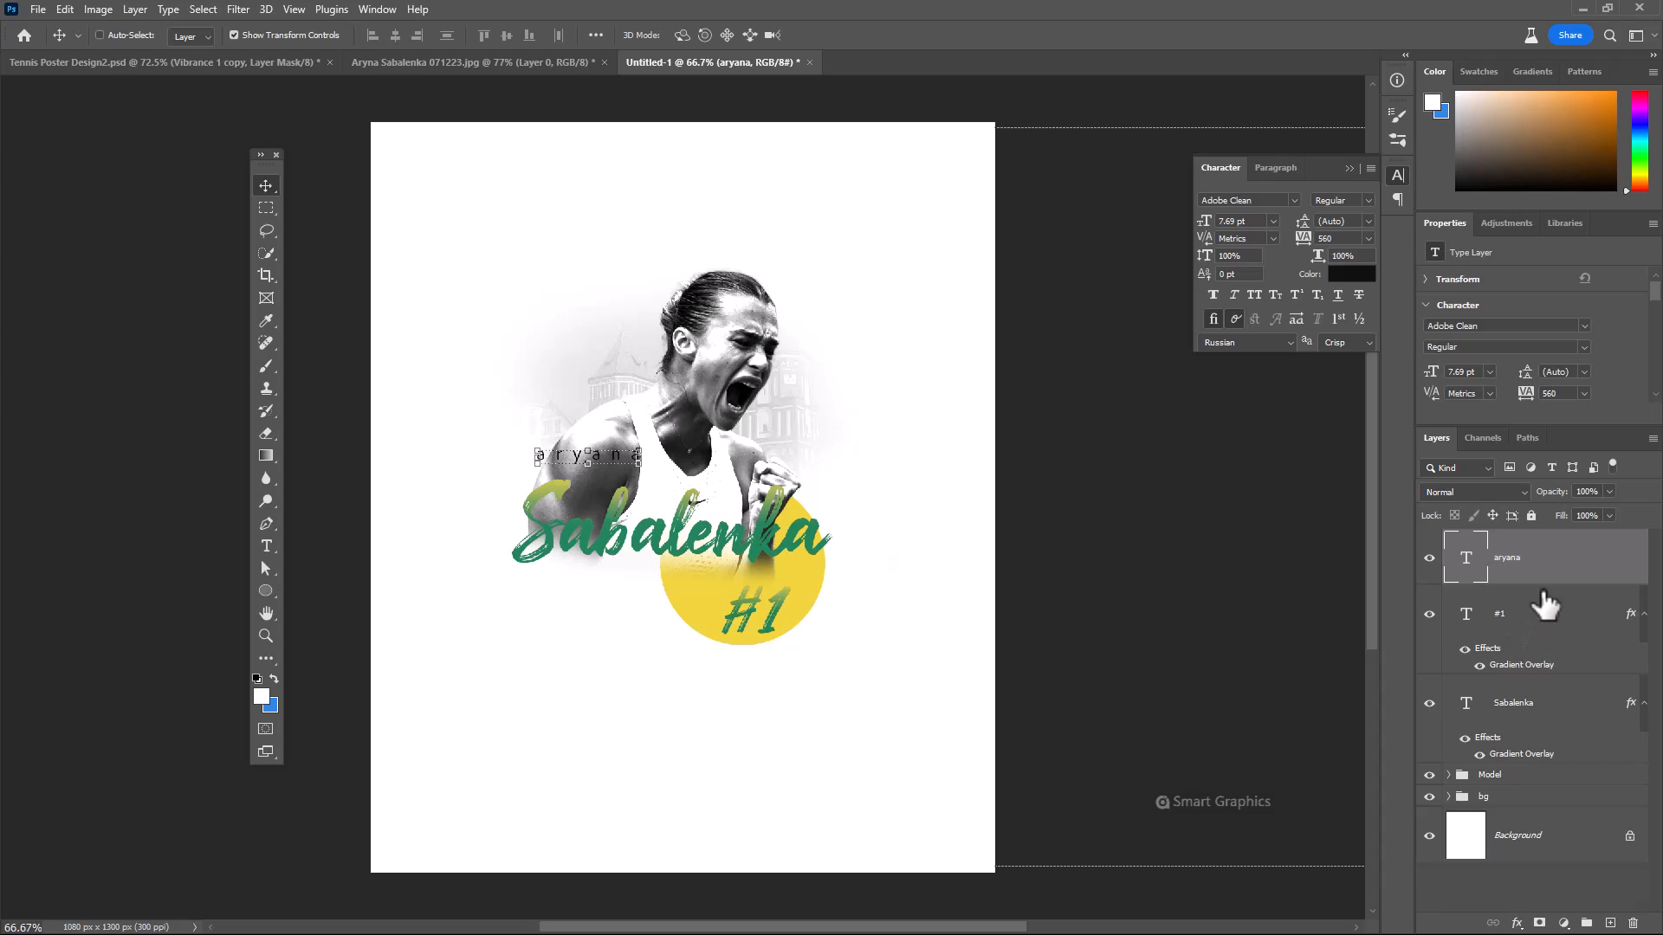
# Place the green tennis ball icon from the icon library, scaled to about 302 px, over the middle of the Sabalenka lettering
pyautogui.hotkey('alt', 'Tab')
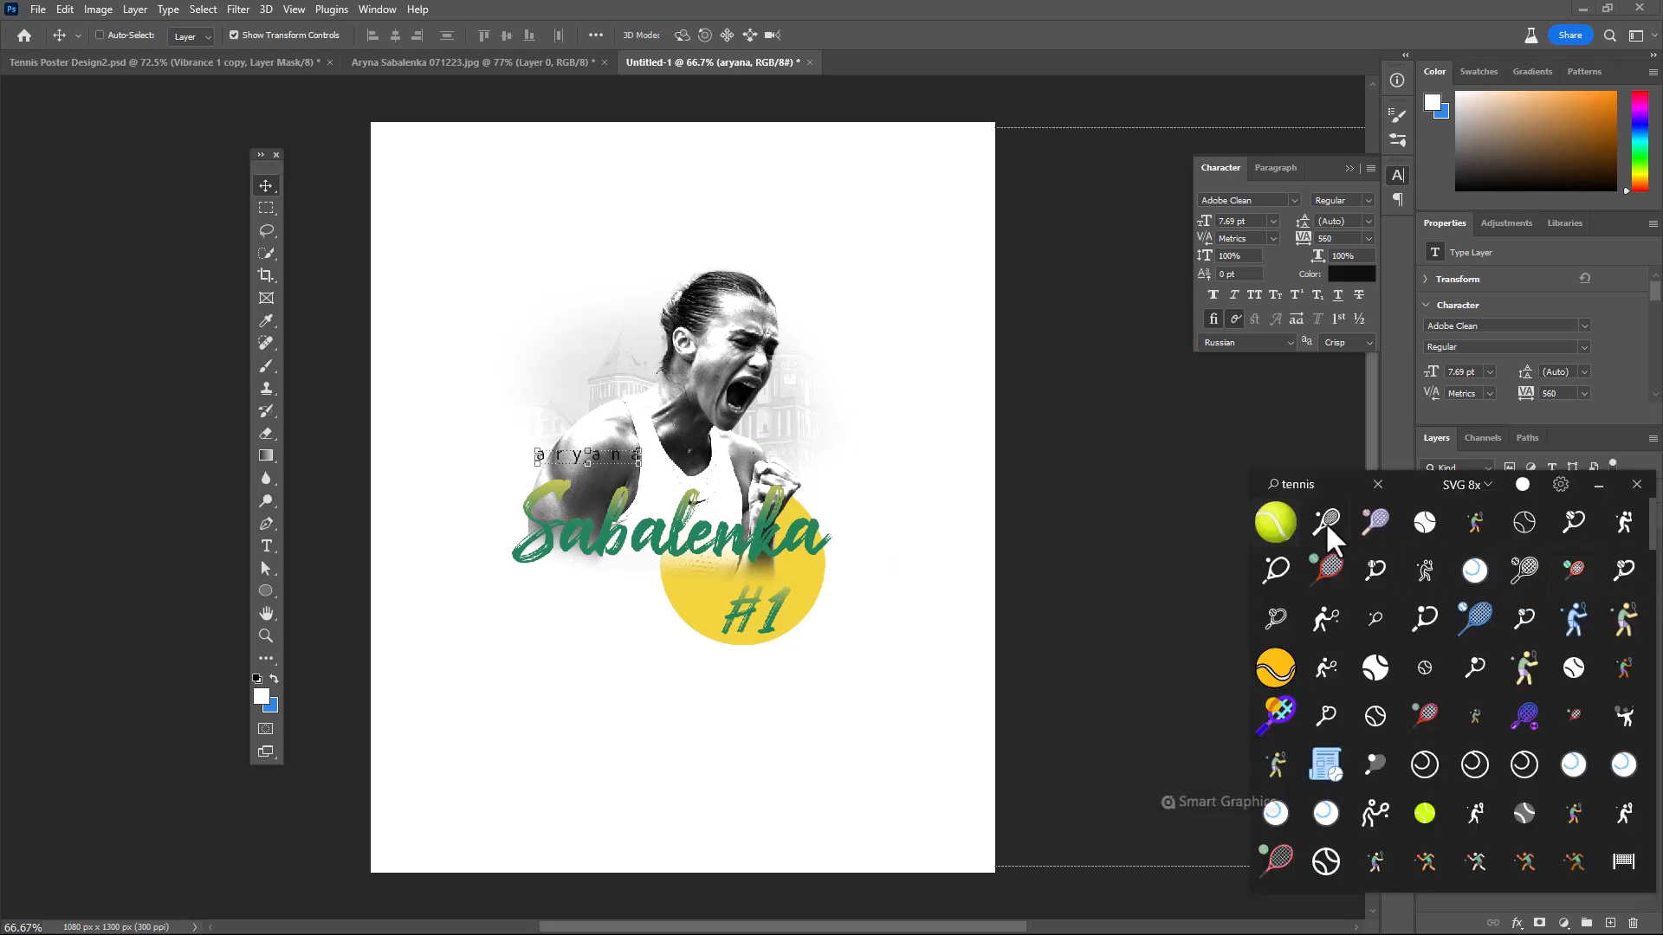
pyautogui.moveTo(1325, 522); pyautogui.dragTo(682, 534)
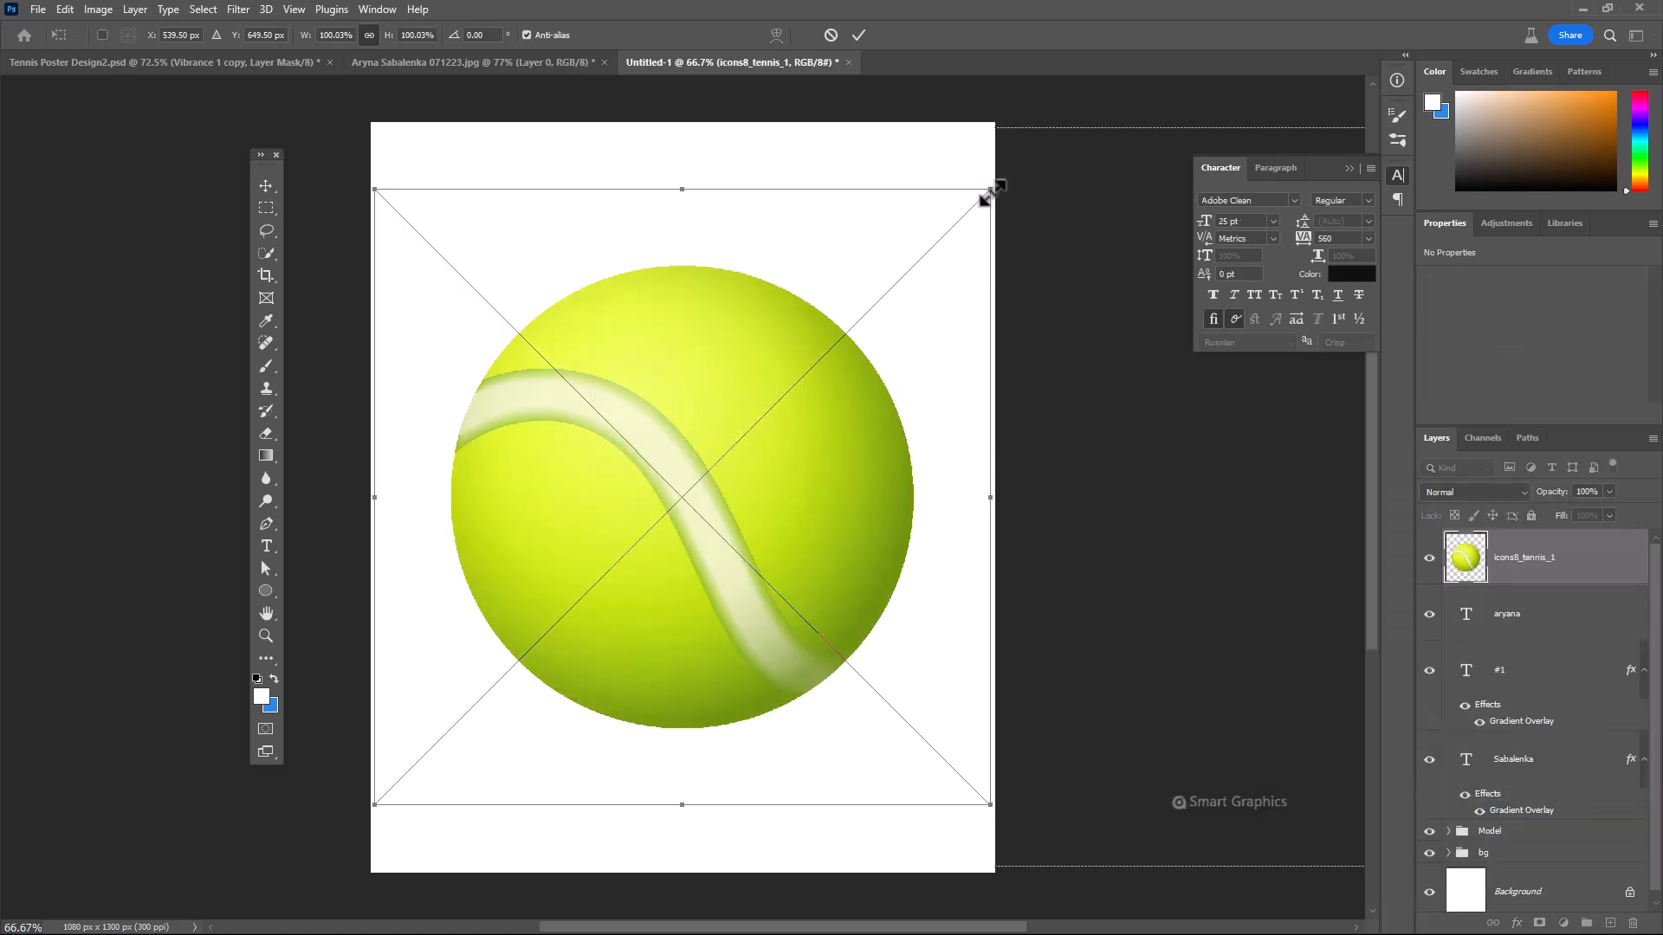
pyautogui.moveTo(993, 193); pyautogui.dragTo(606, 570)
pyautogui.moveTo(511, 662); pyautogui.dragTo(733, 503)
pyautogui.press('Return')
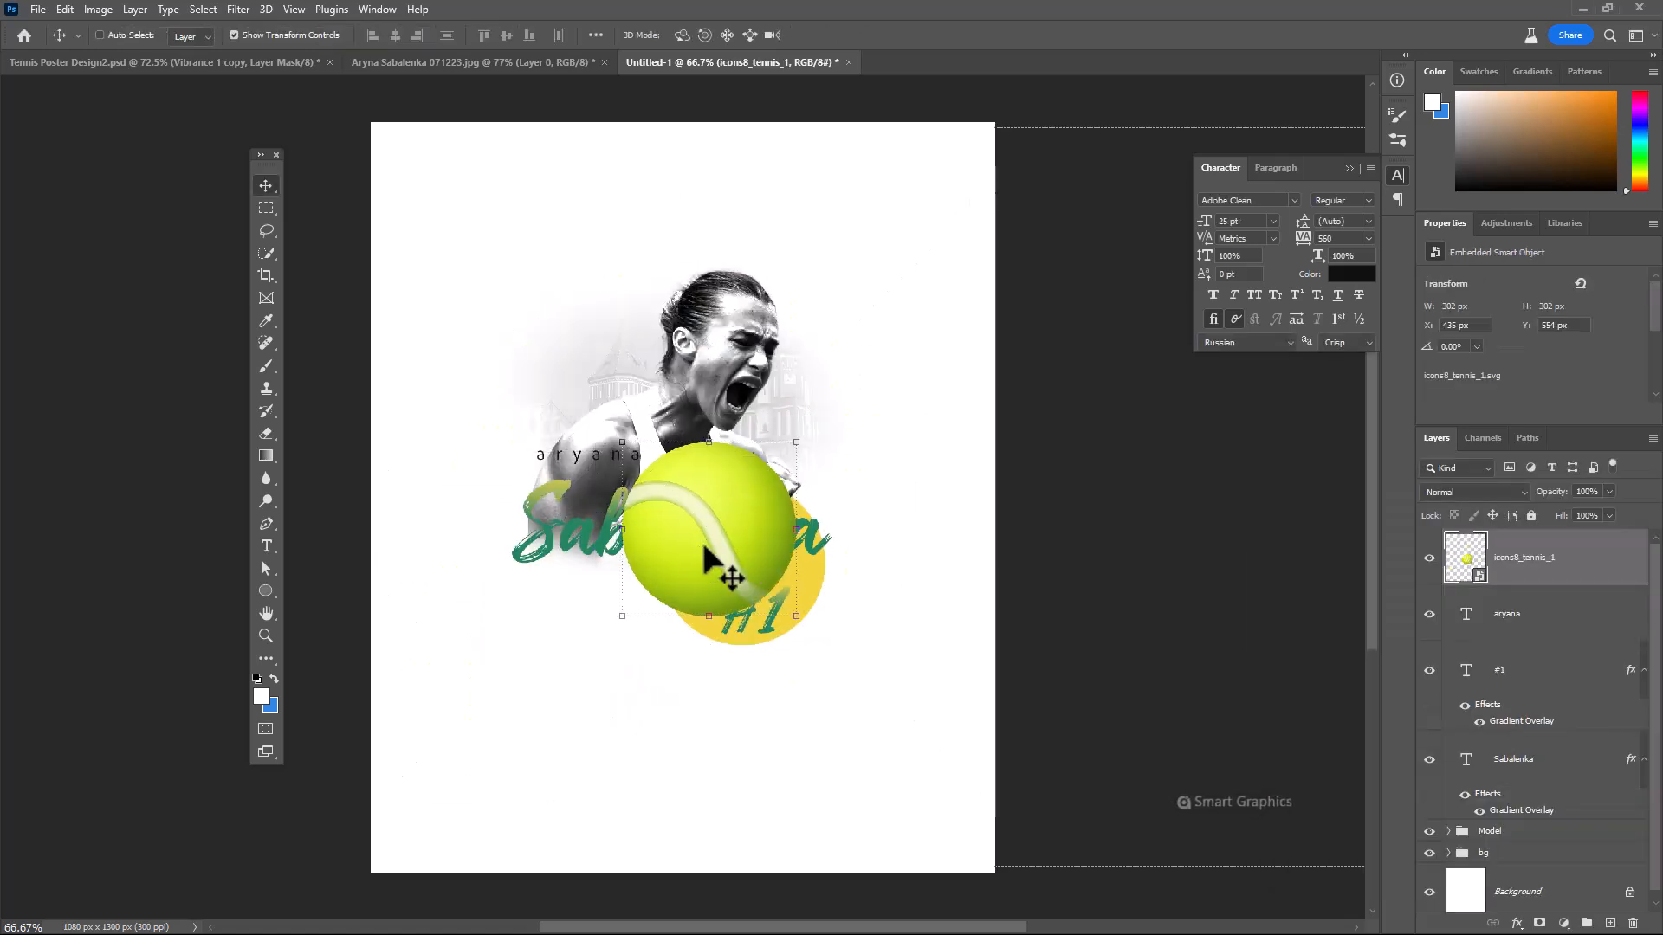
# Apply a Motion Blur to the tennis ball with a 59° angle and a distance of 68 pixels
pyautogui.click(238, 9)
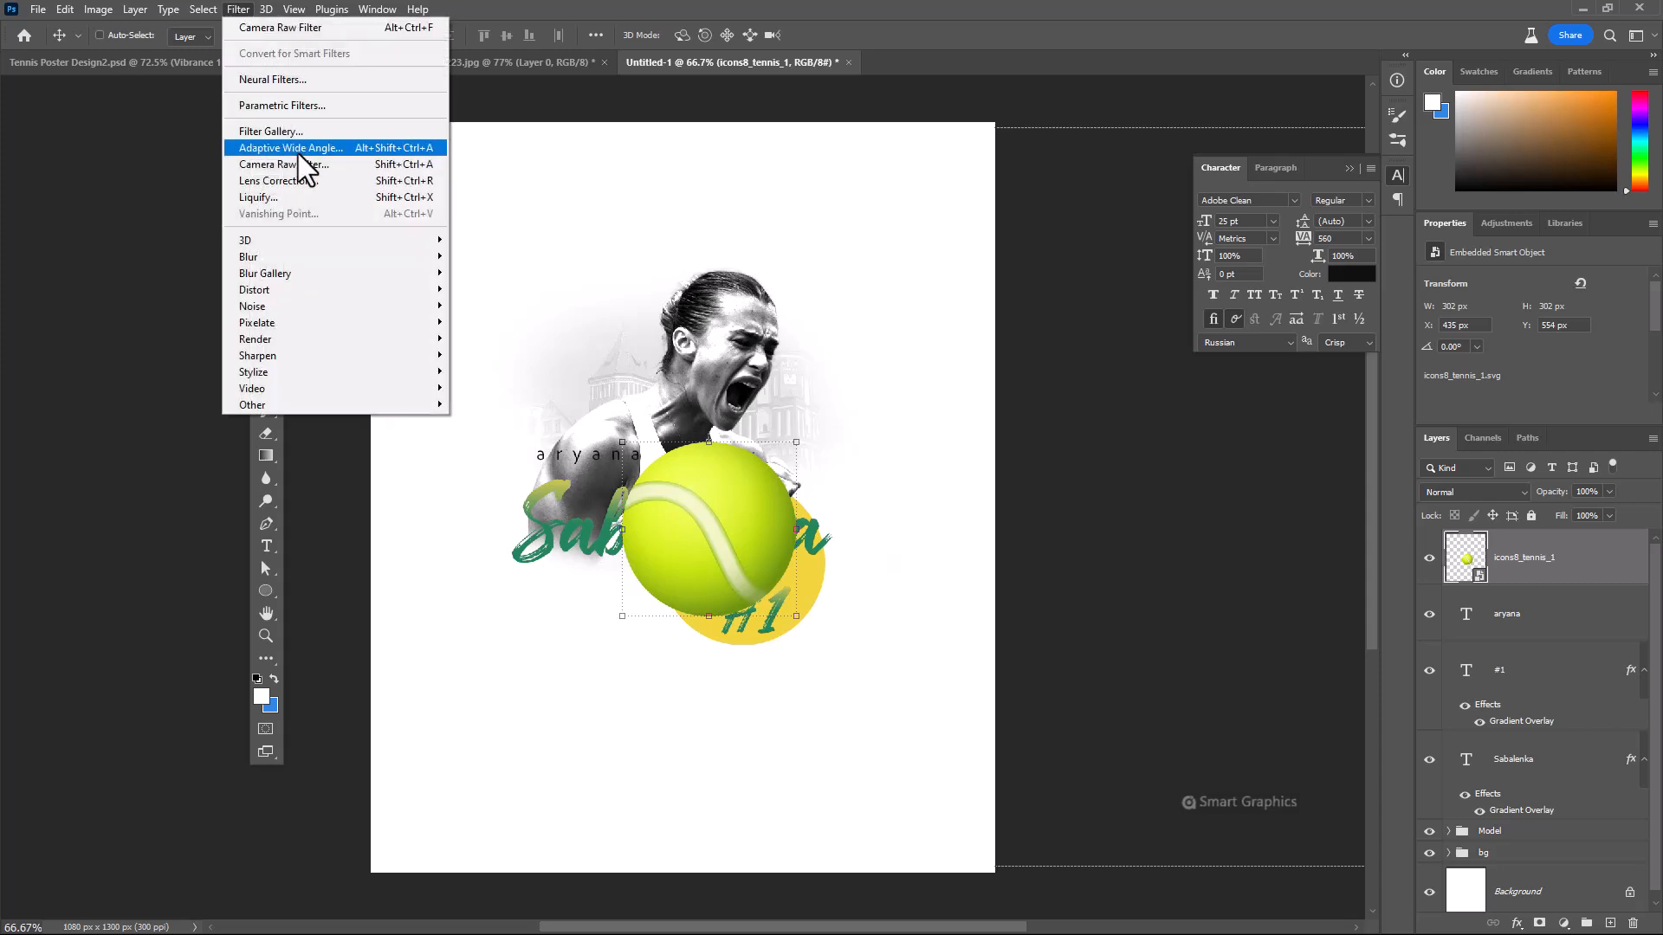
pyautogui.moveTo(329, 254)
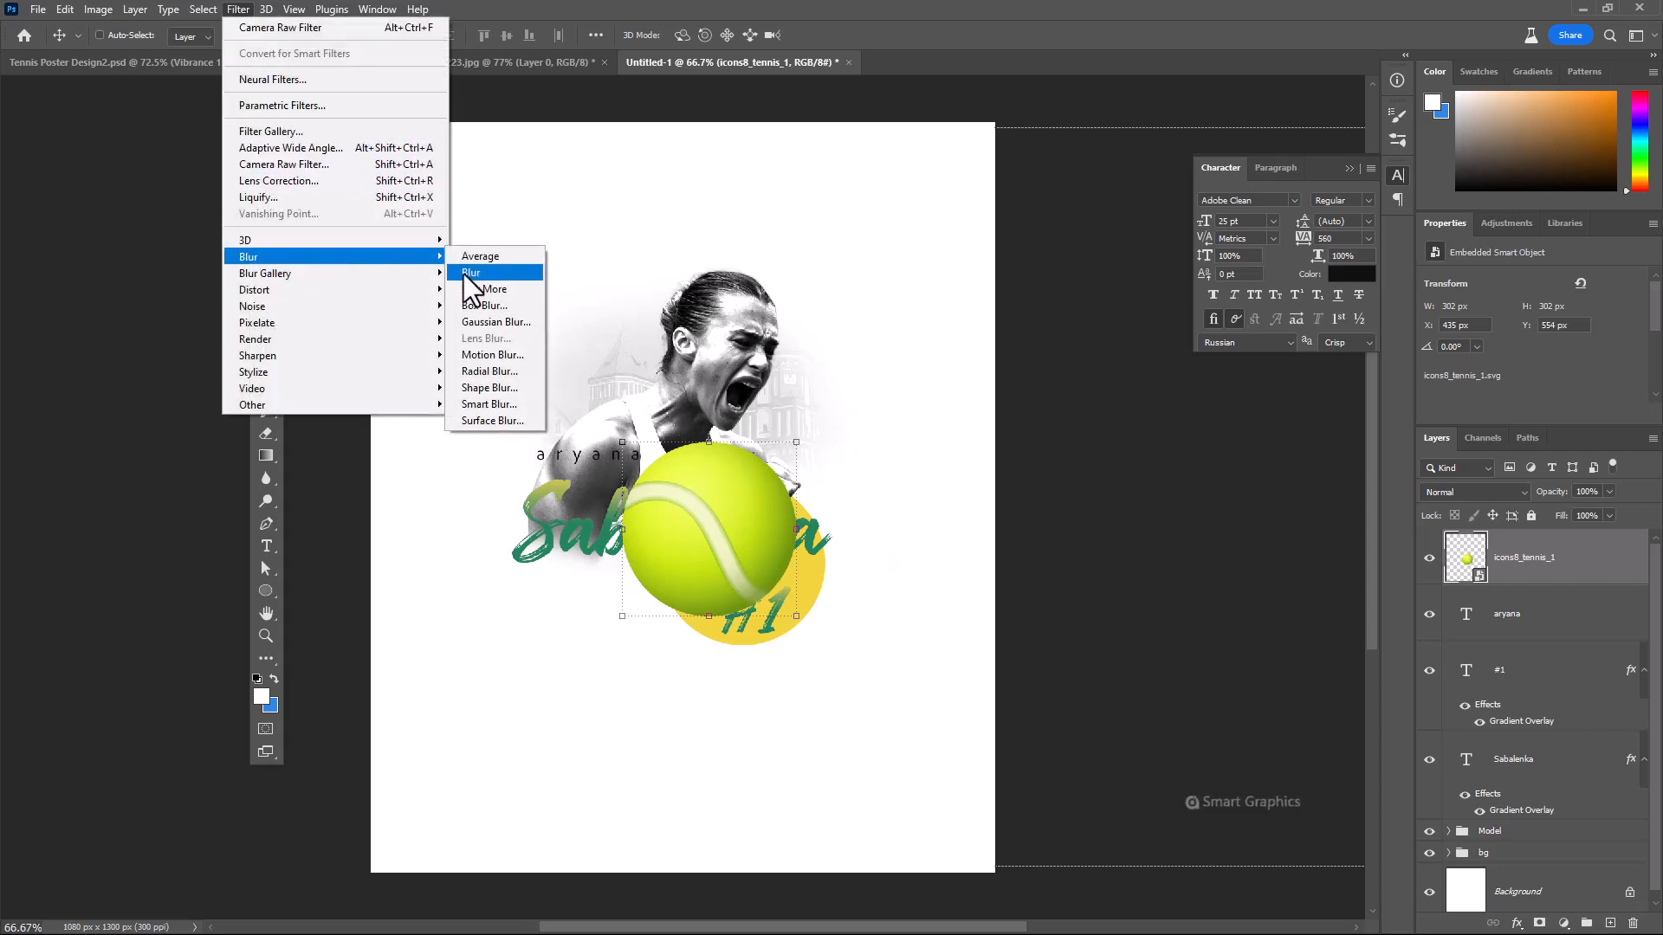
pyautogui.click(502, 352)
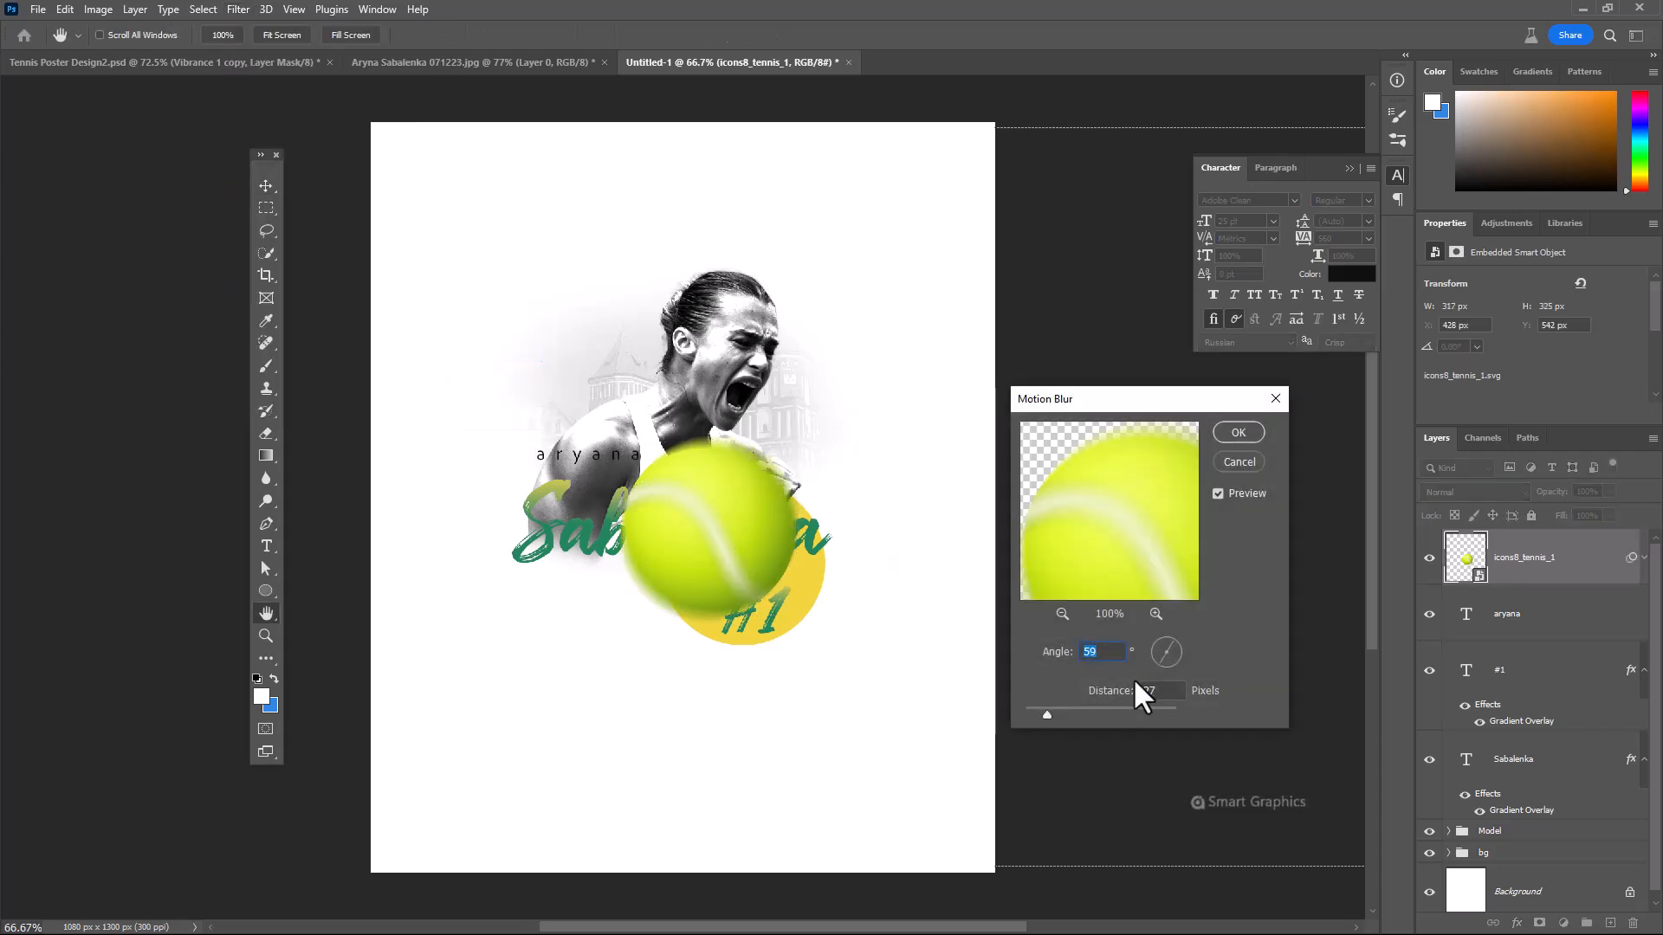
pyautogui.moveTo(1047, 711); pyautogui.dragTo(1069, 706)
pyautogui.press('Tab')
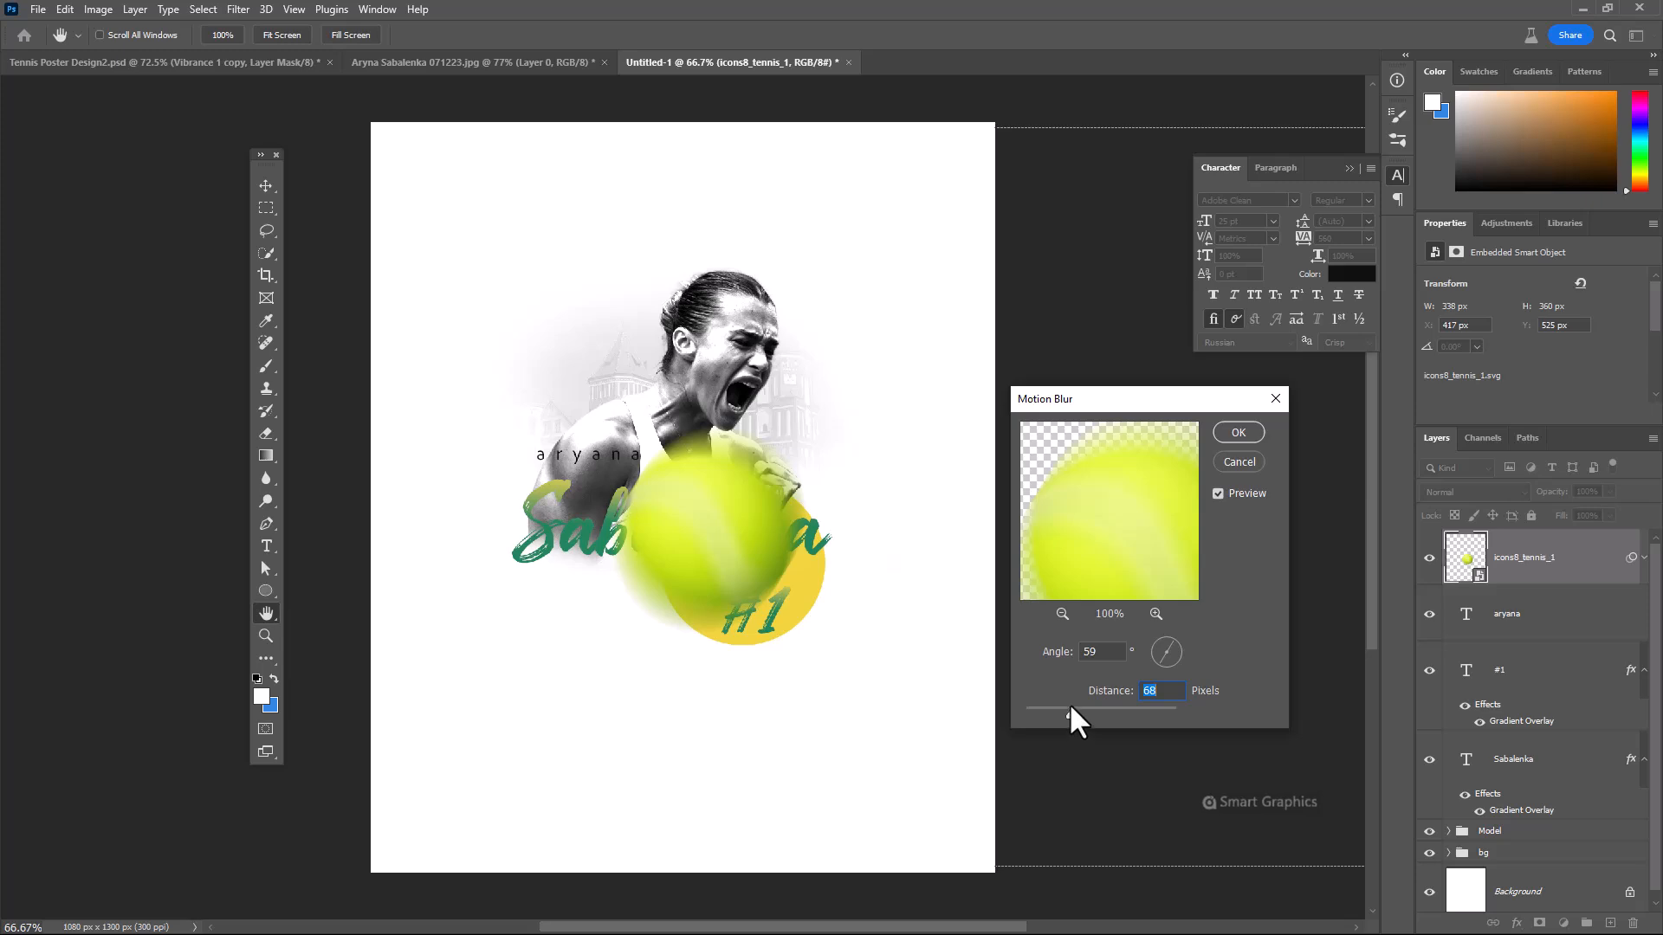
pyautogui.click(1237, 431)
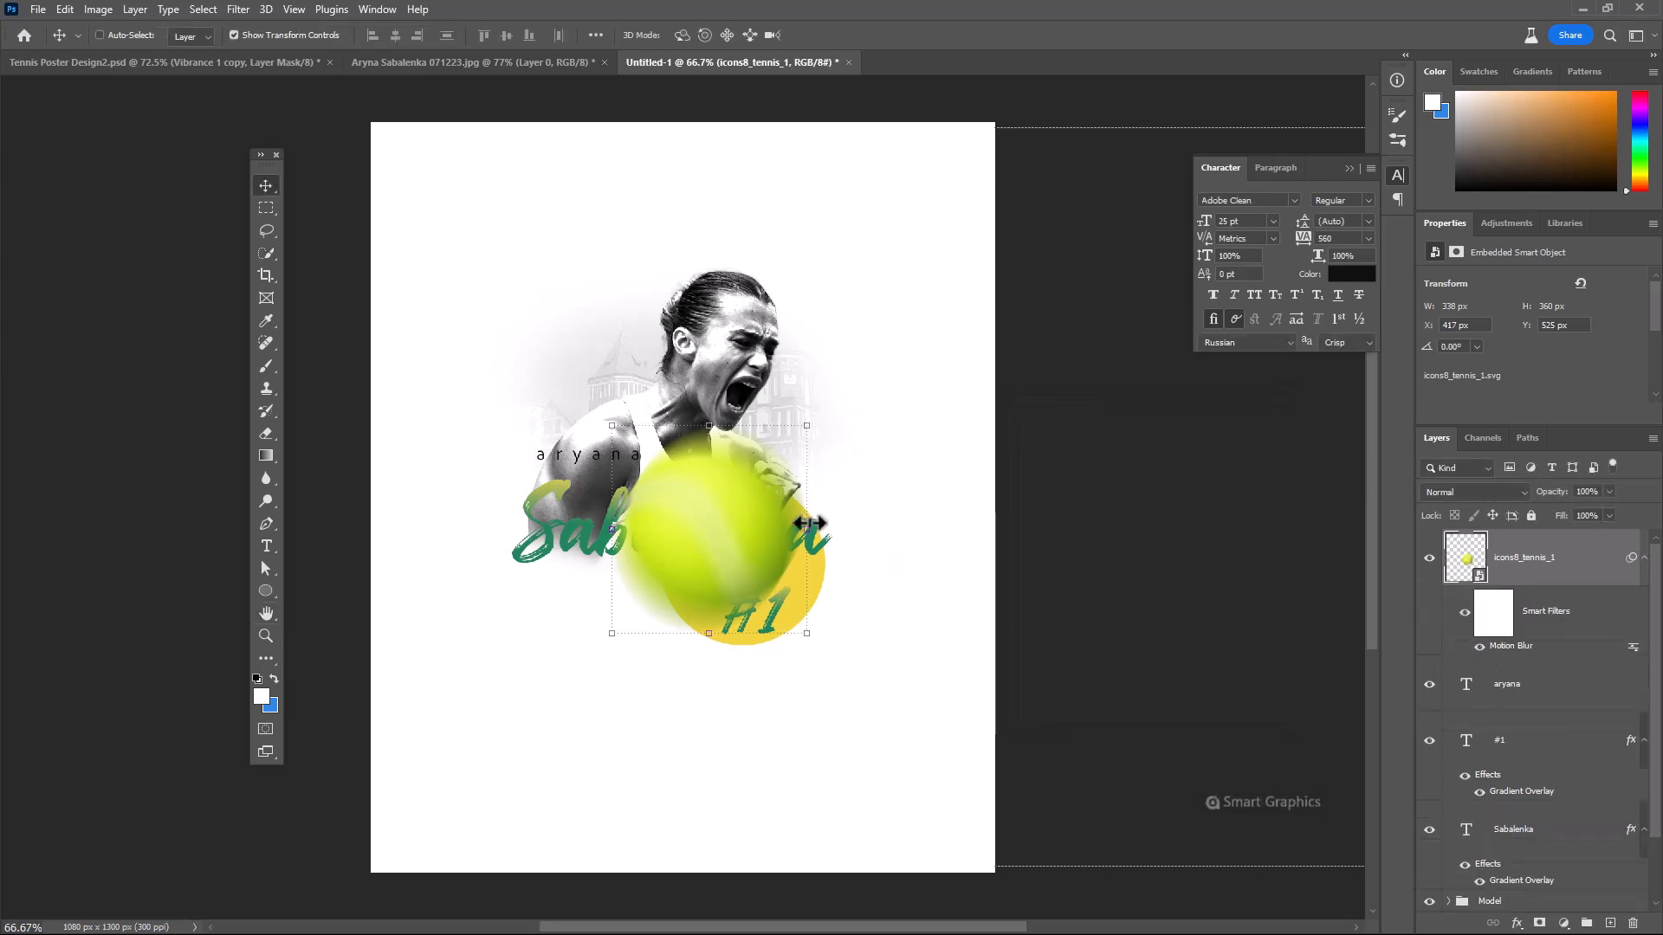
# Shrink the ball to about 67 x 75 px behind the first letter of aryana and order its layer between #1 and Sabalenka
pyautogui.moveTo(810, 523); pyautogui.dragTo(548, 472)
pyautogui.press('Return')
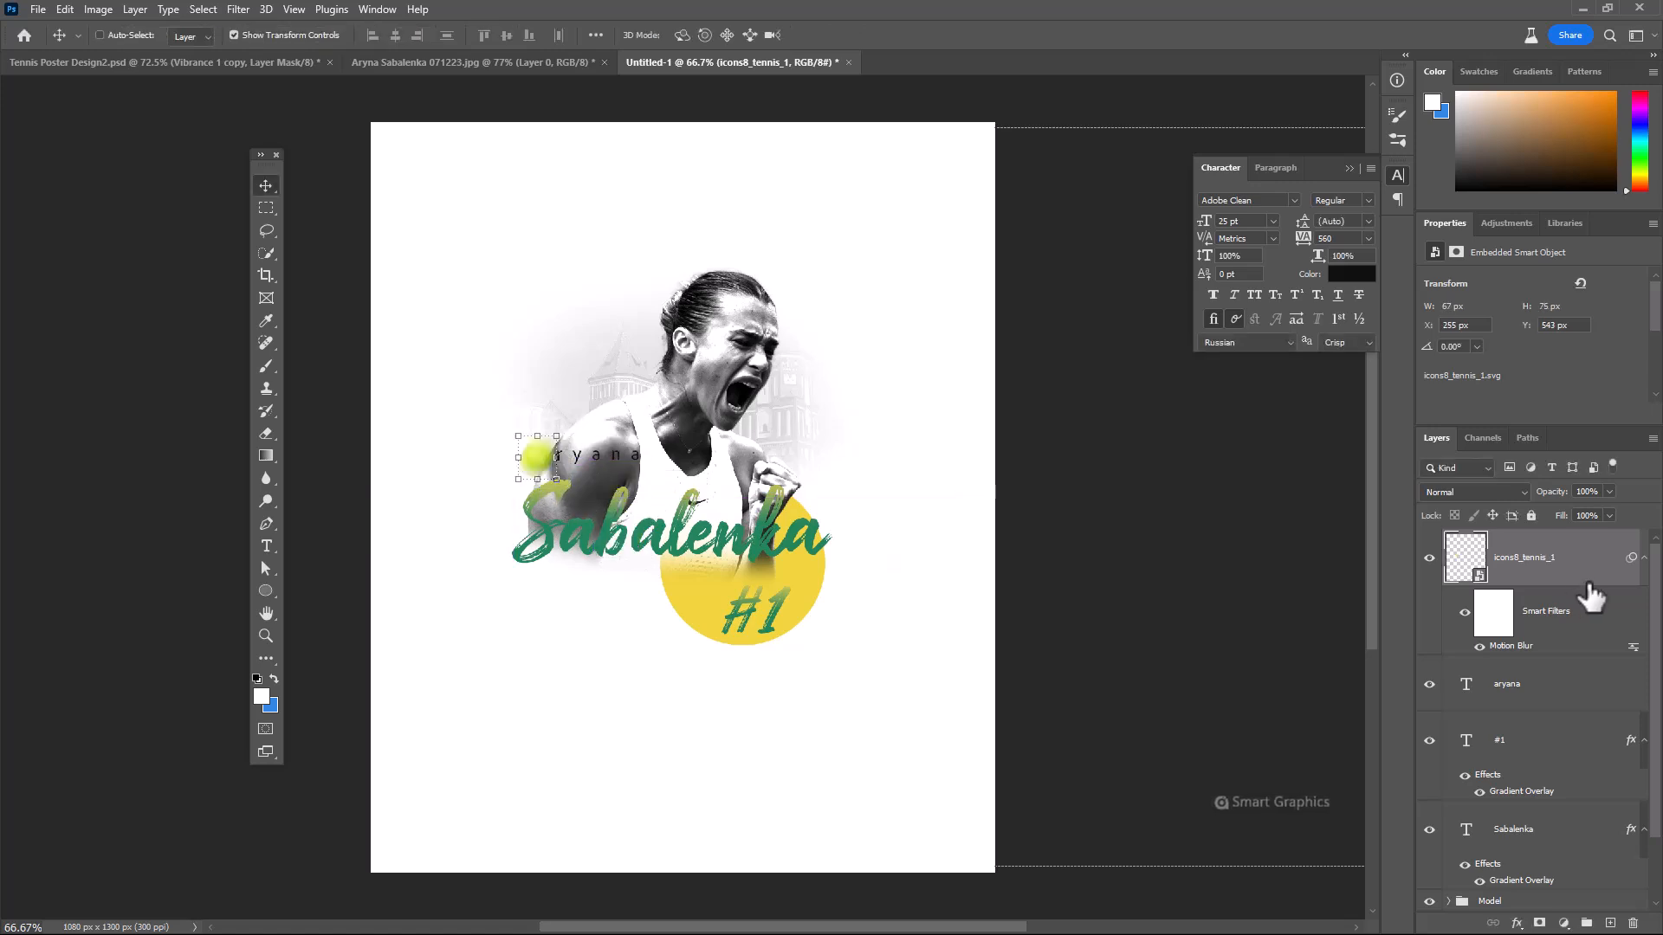
pyautogui.moveTo(1598, 593); pyautogui.dragTo(1551, 792)
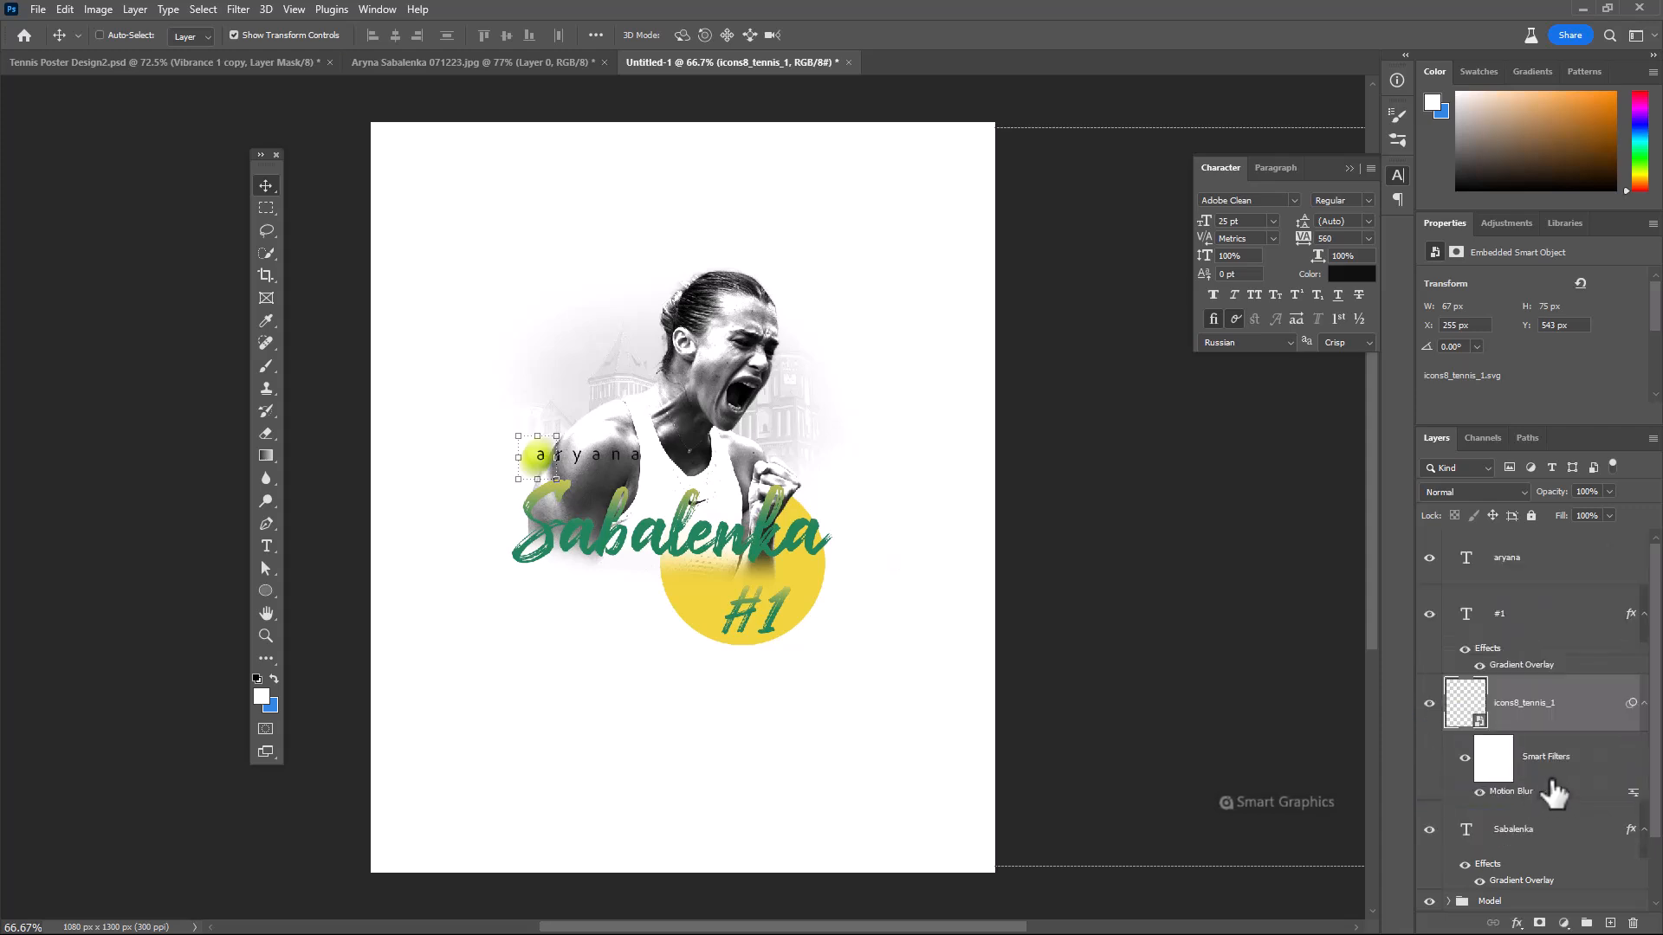
# Duplicate the ball and place the copy, scaled to about 57 x 65 px, above the last letter of the Sabalenka lettering
pyautogui.hotkey('ctrl', 'j')
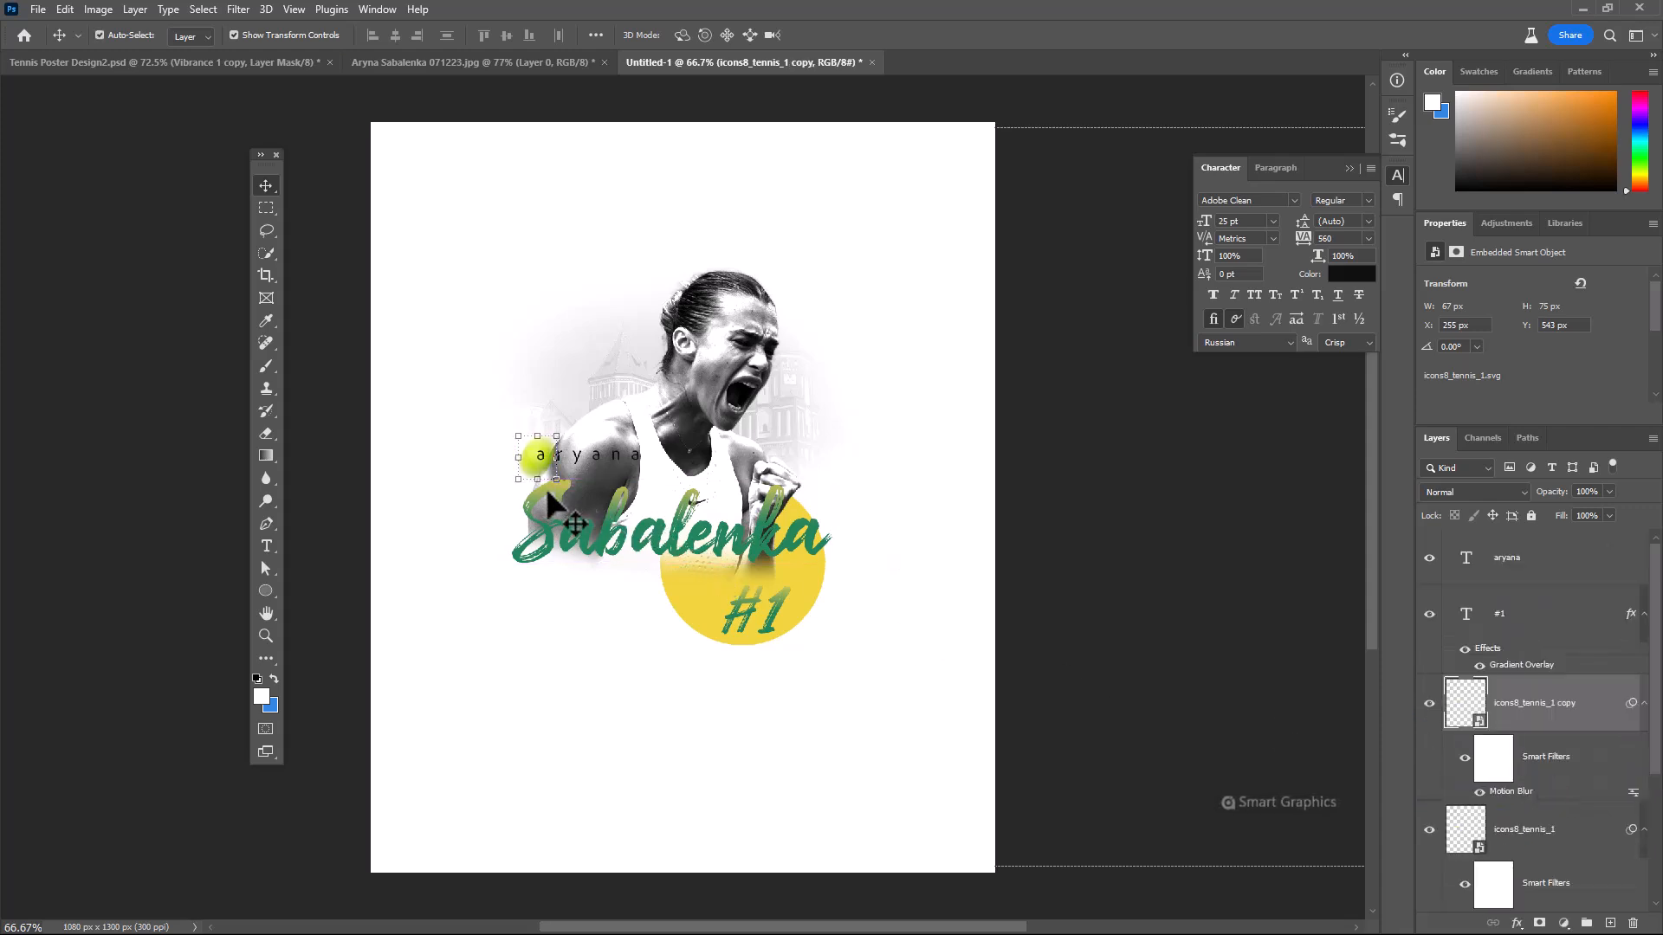
pyautogui.moveTo(537, 472); pyautogui.dragTo(824, 486)
pyautogui.press('Return')
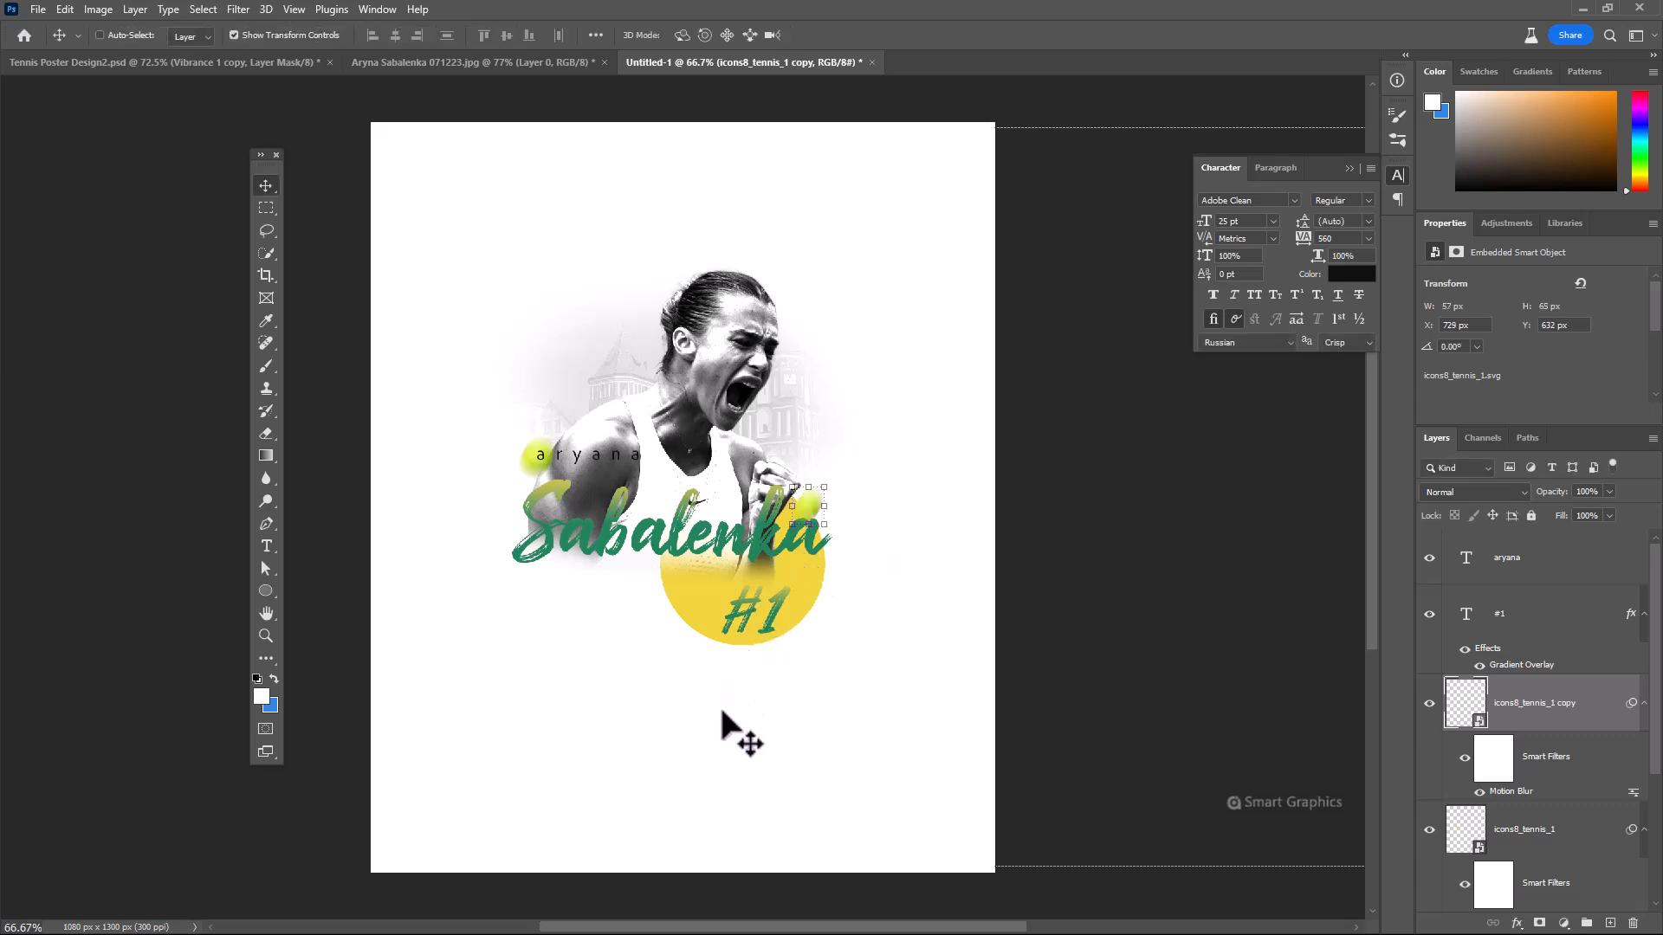
# Stamp all visible layers into a new layer above the aryana text and convert it to a smart object
pyautogui.click(1590, 577)
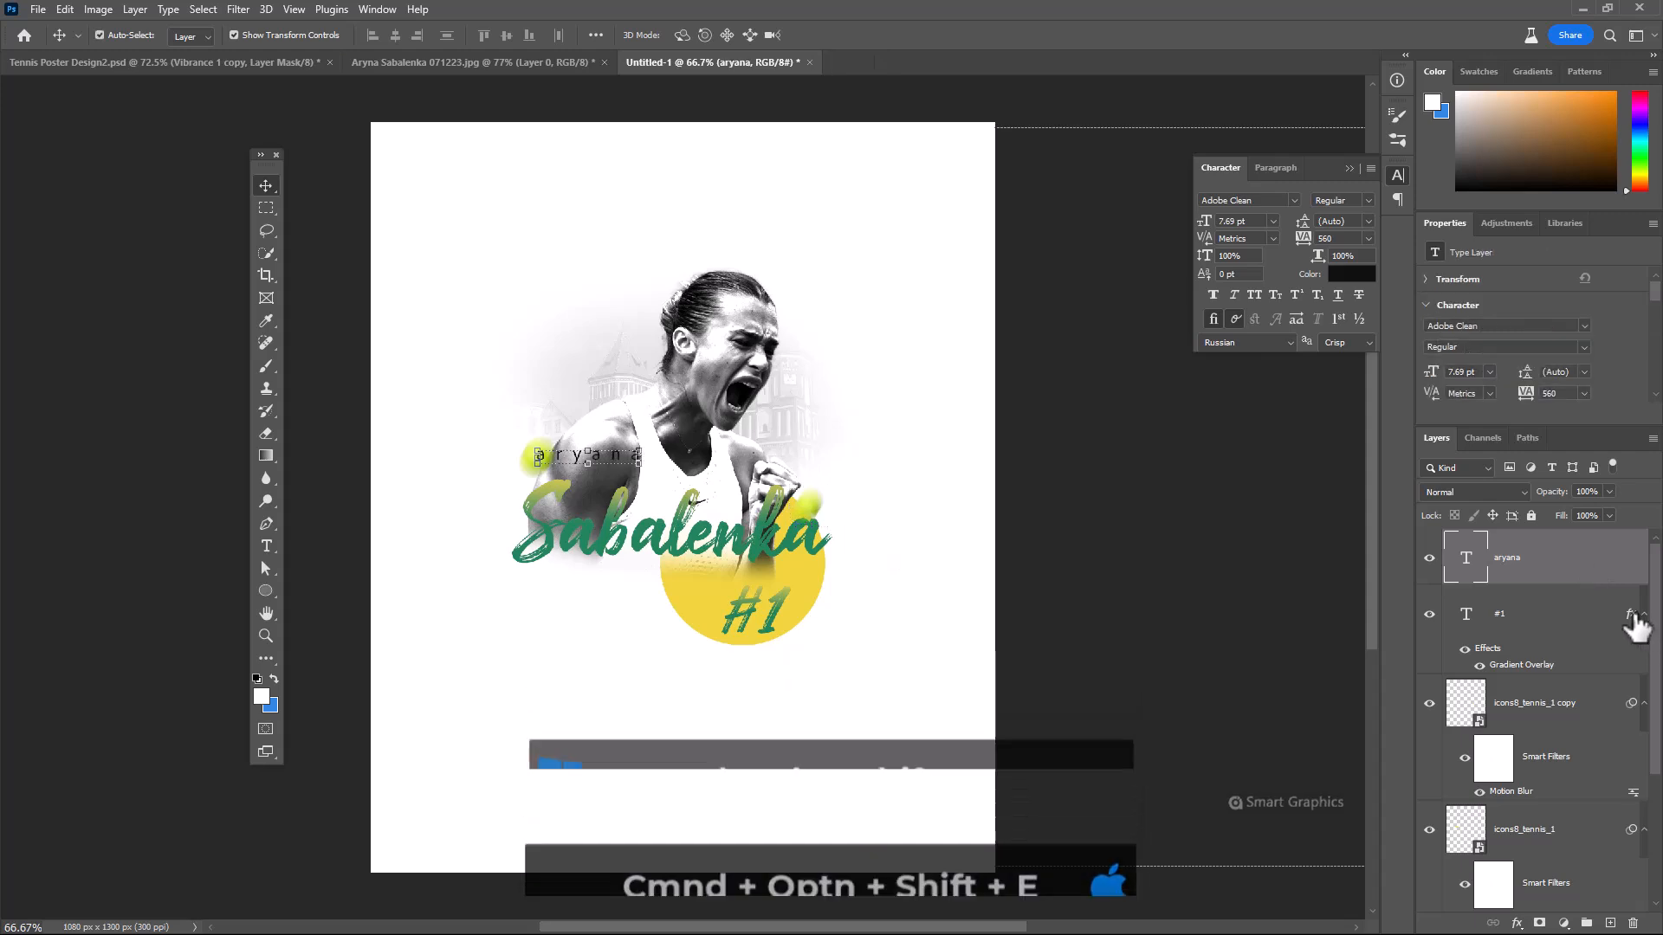
pyautogui.hotkey('ctrl', 'alt', 'shift', 'e')
pyautogui.rightClick(1557, 576)
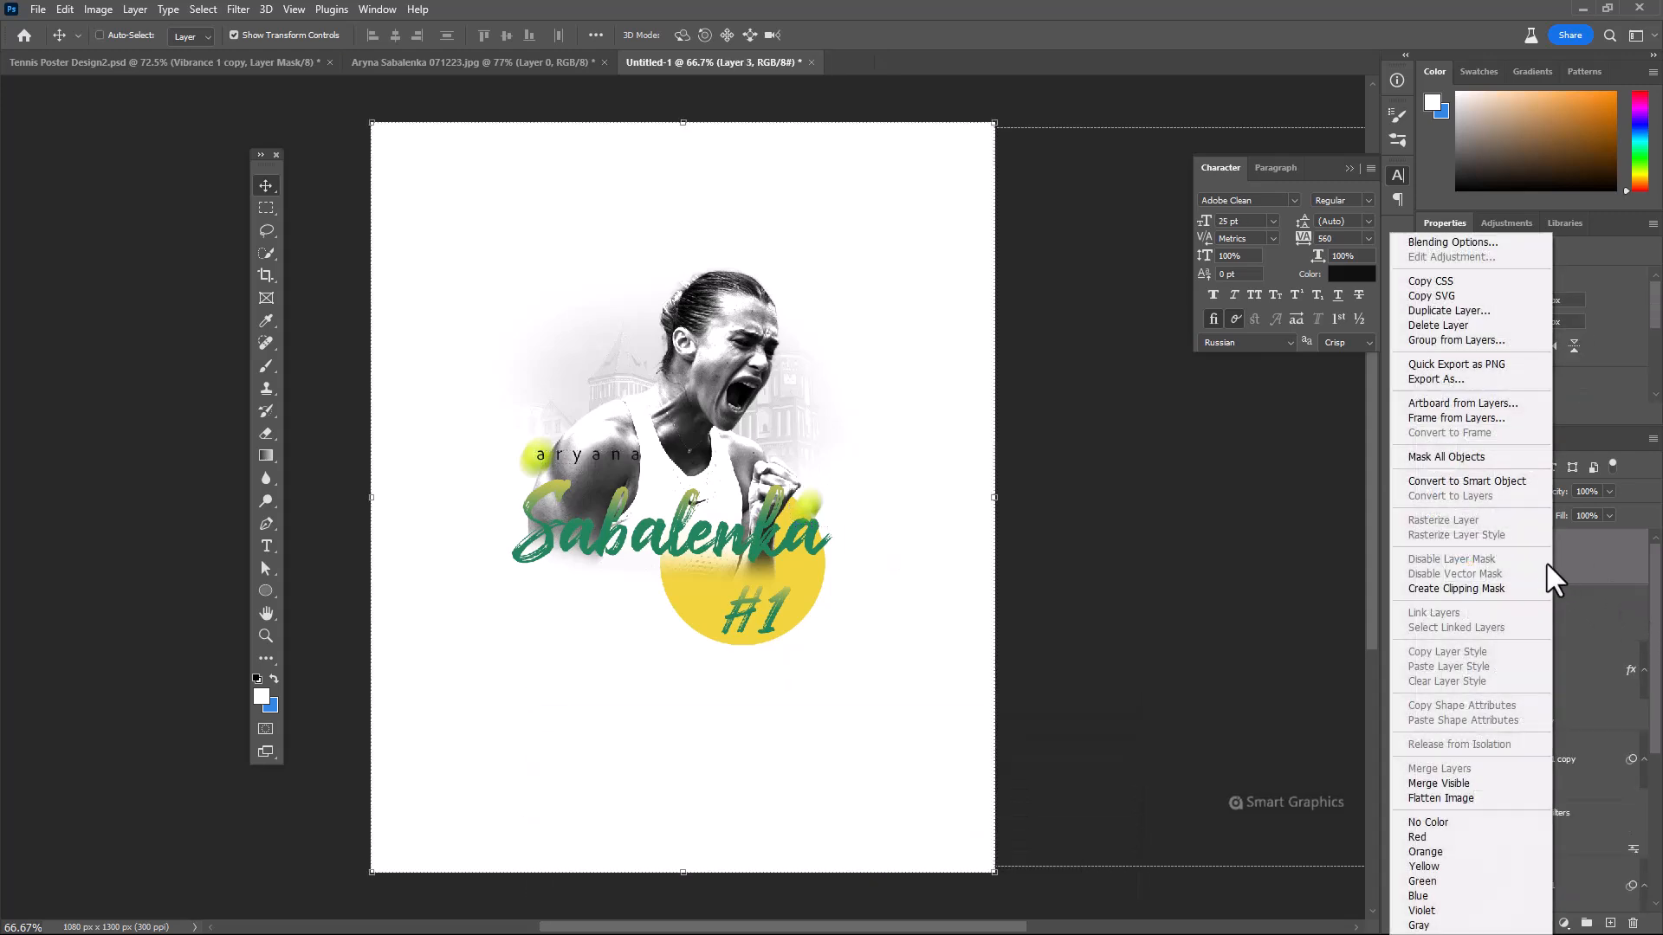
pyautogui.click(1459, 482)
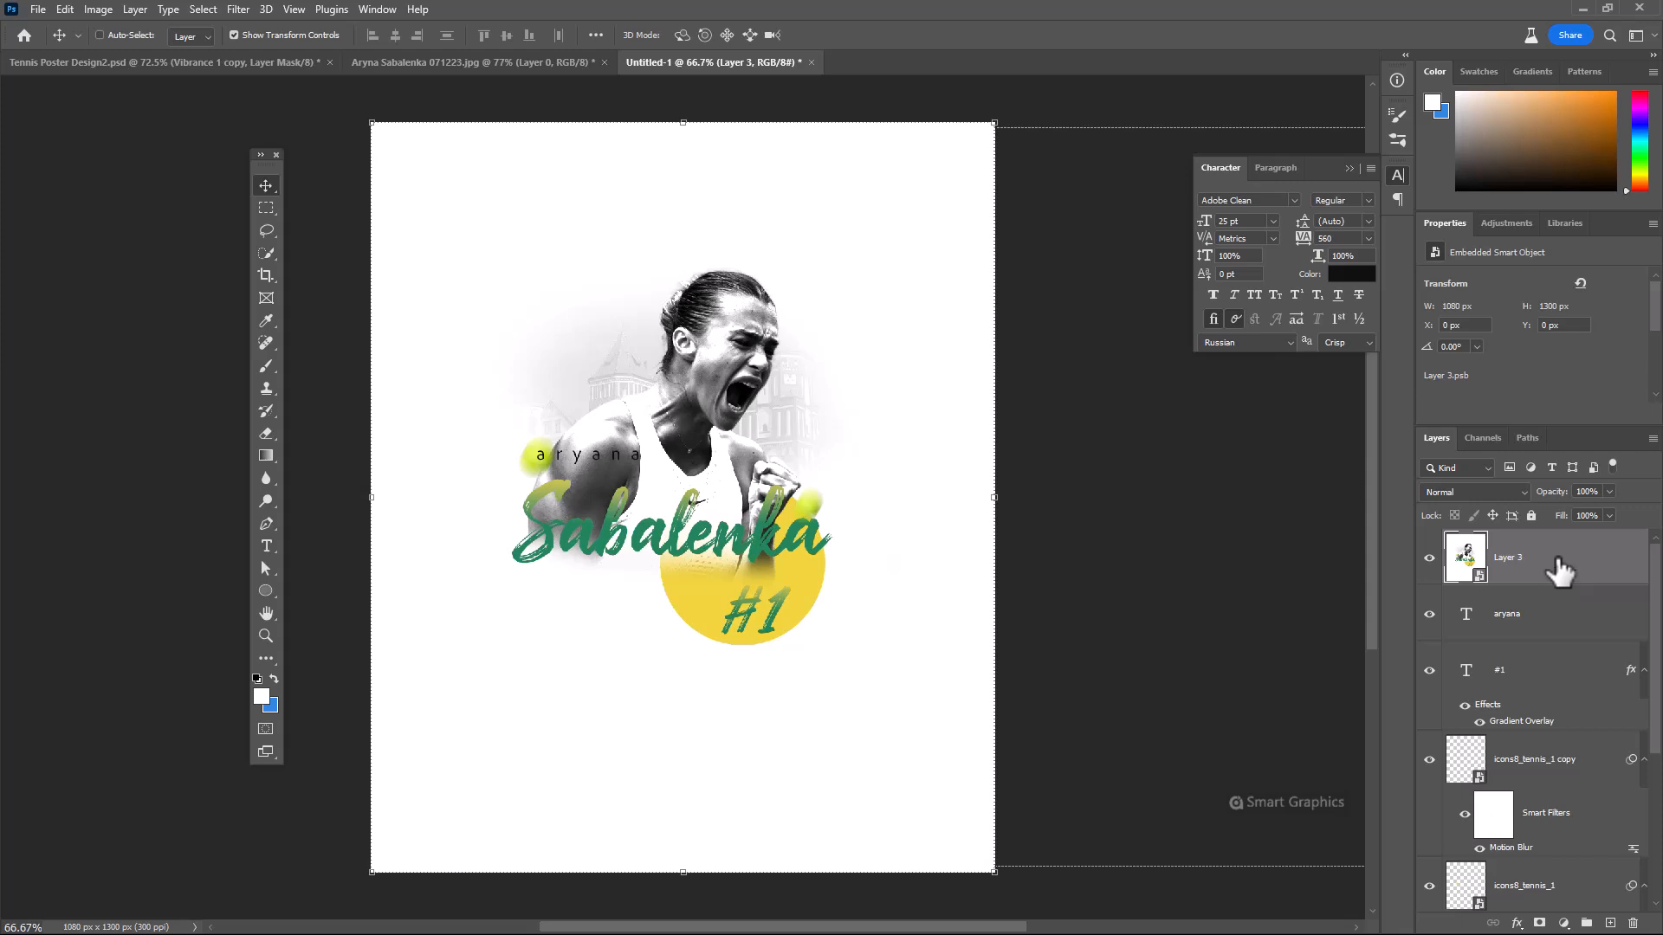
# Open the Camera Raw Filter for the stamped smart object layer
pyautogui.click(238, 10)
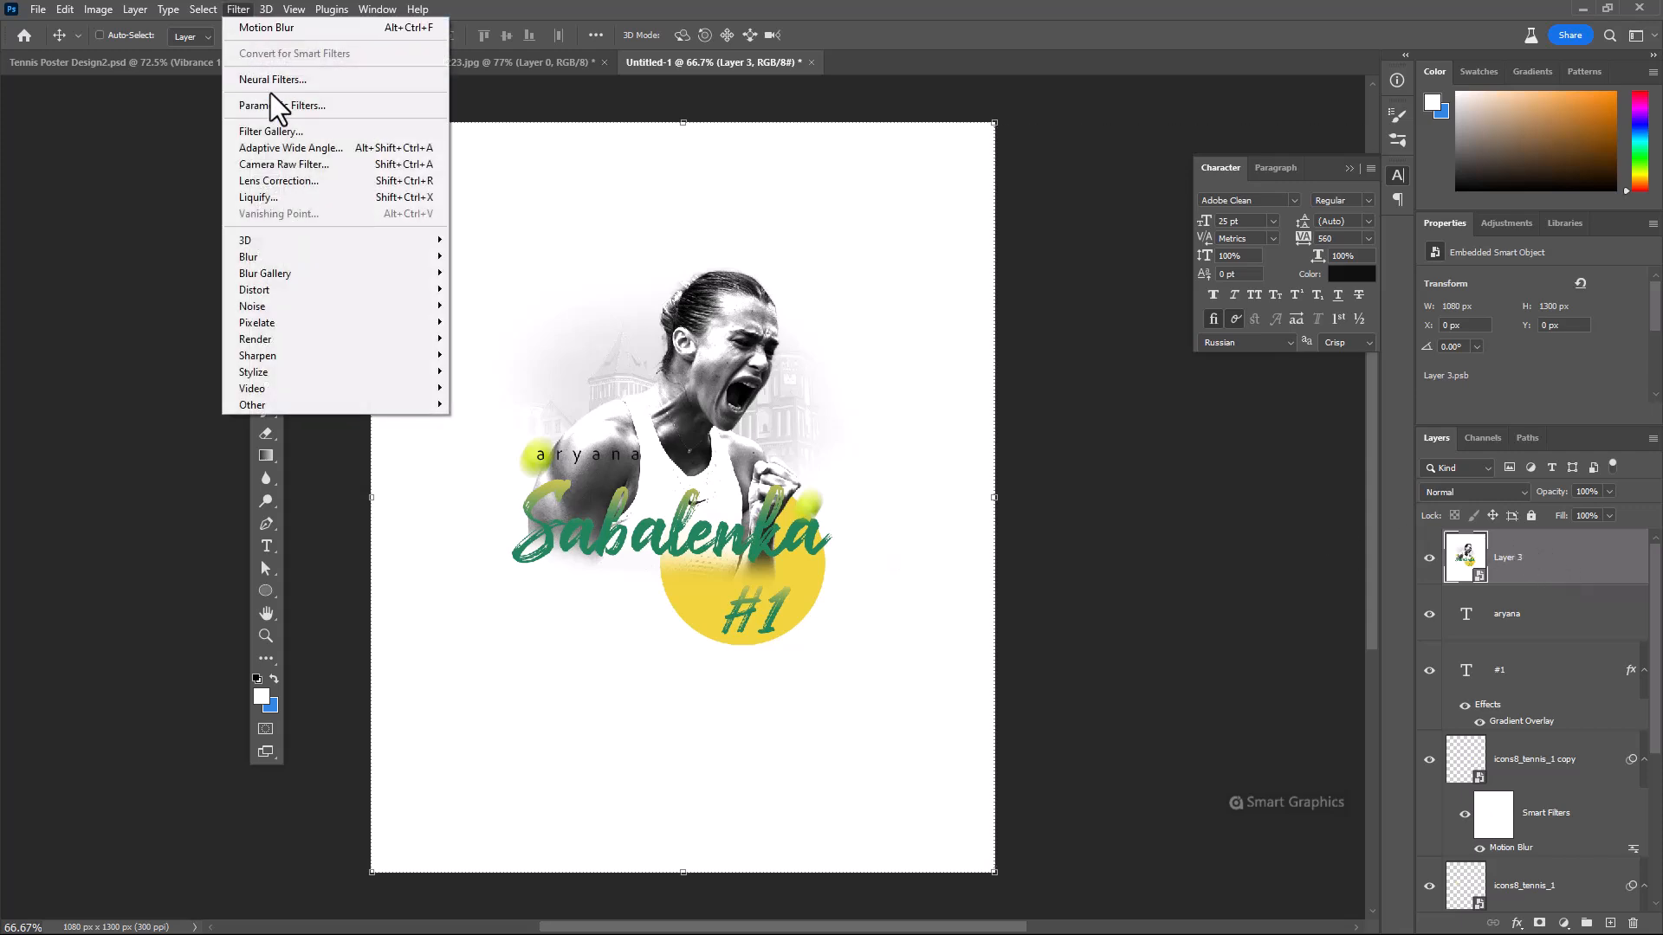
pyautogui.click(291, 165)
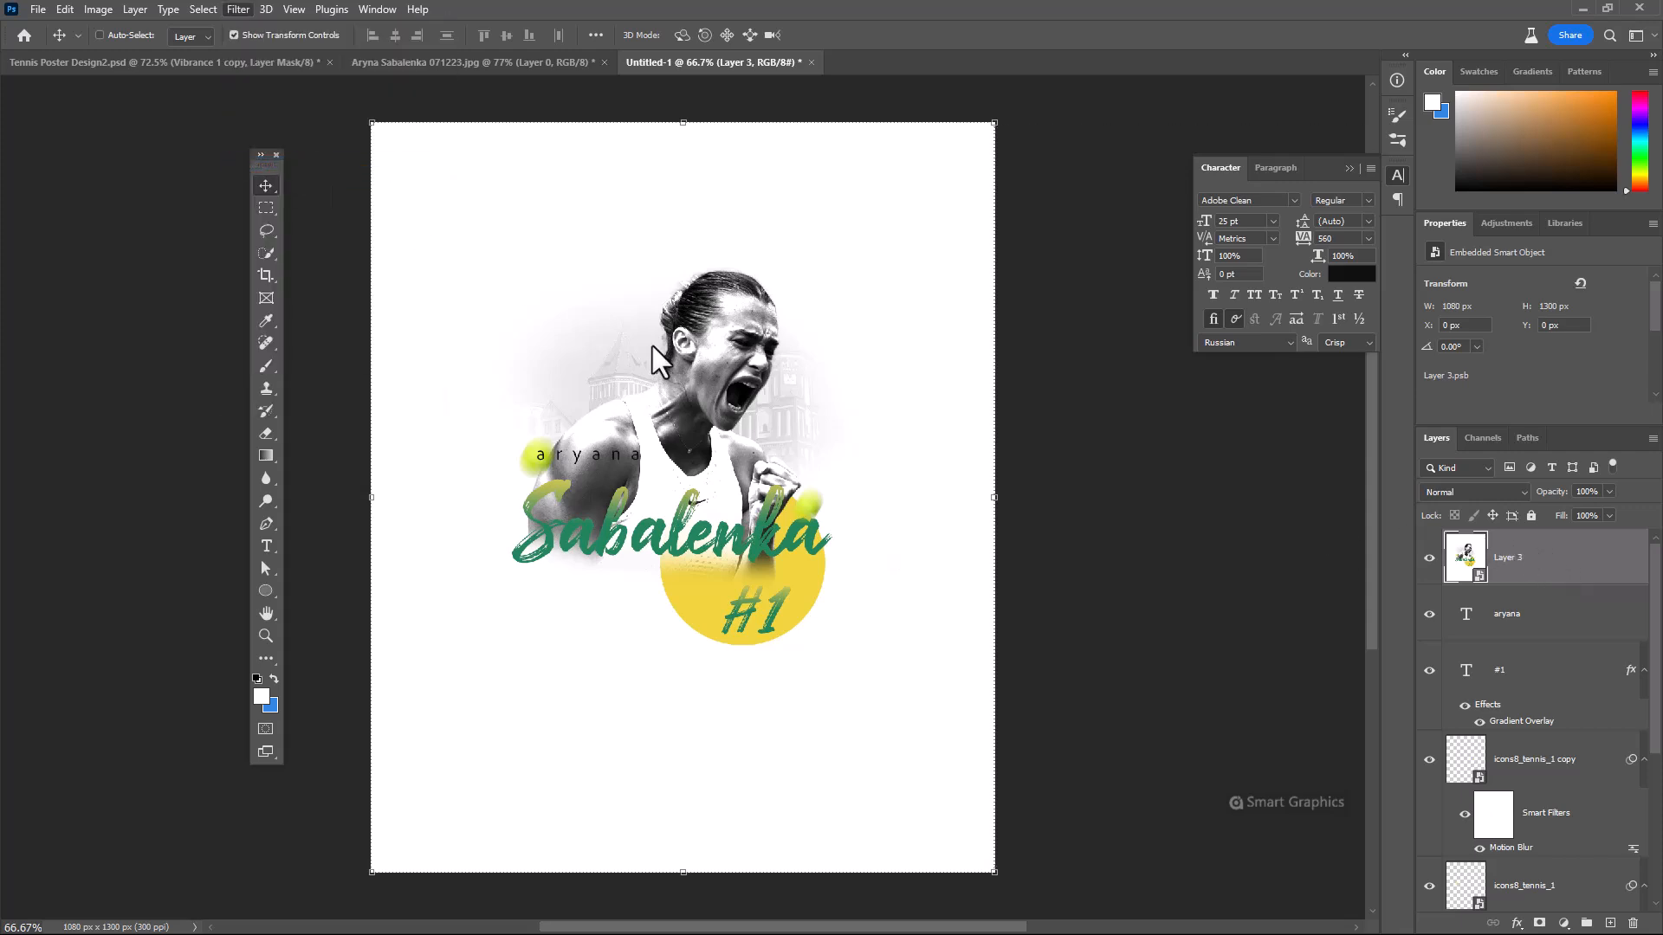